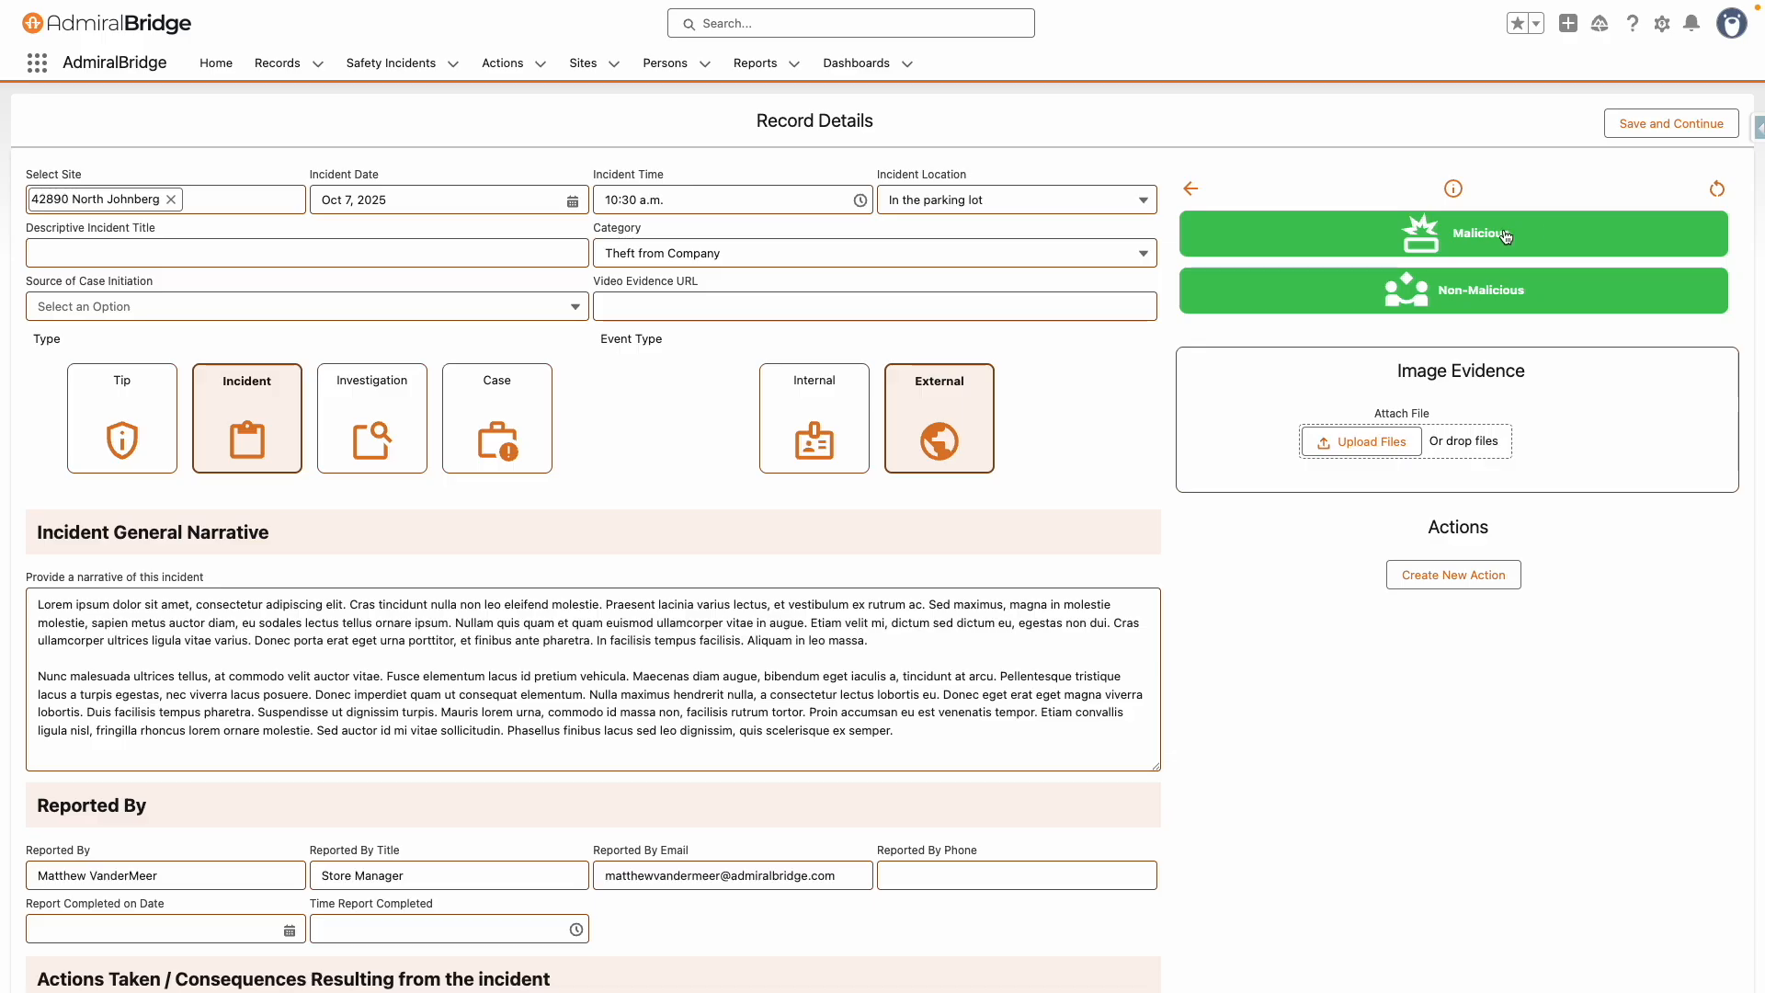
# Classify the incident as Malicious and upload accident.png as image evidence
pyautogui.click(1504, 238)
pyautogui.click(1455, 237)
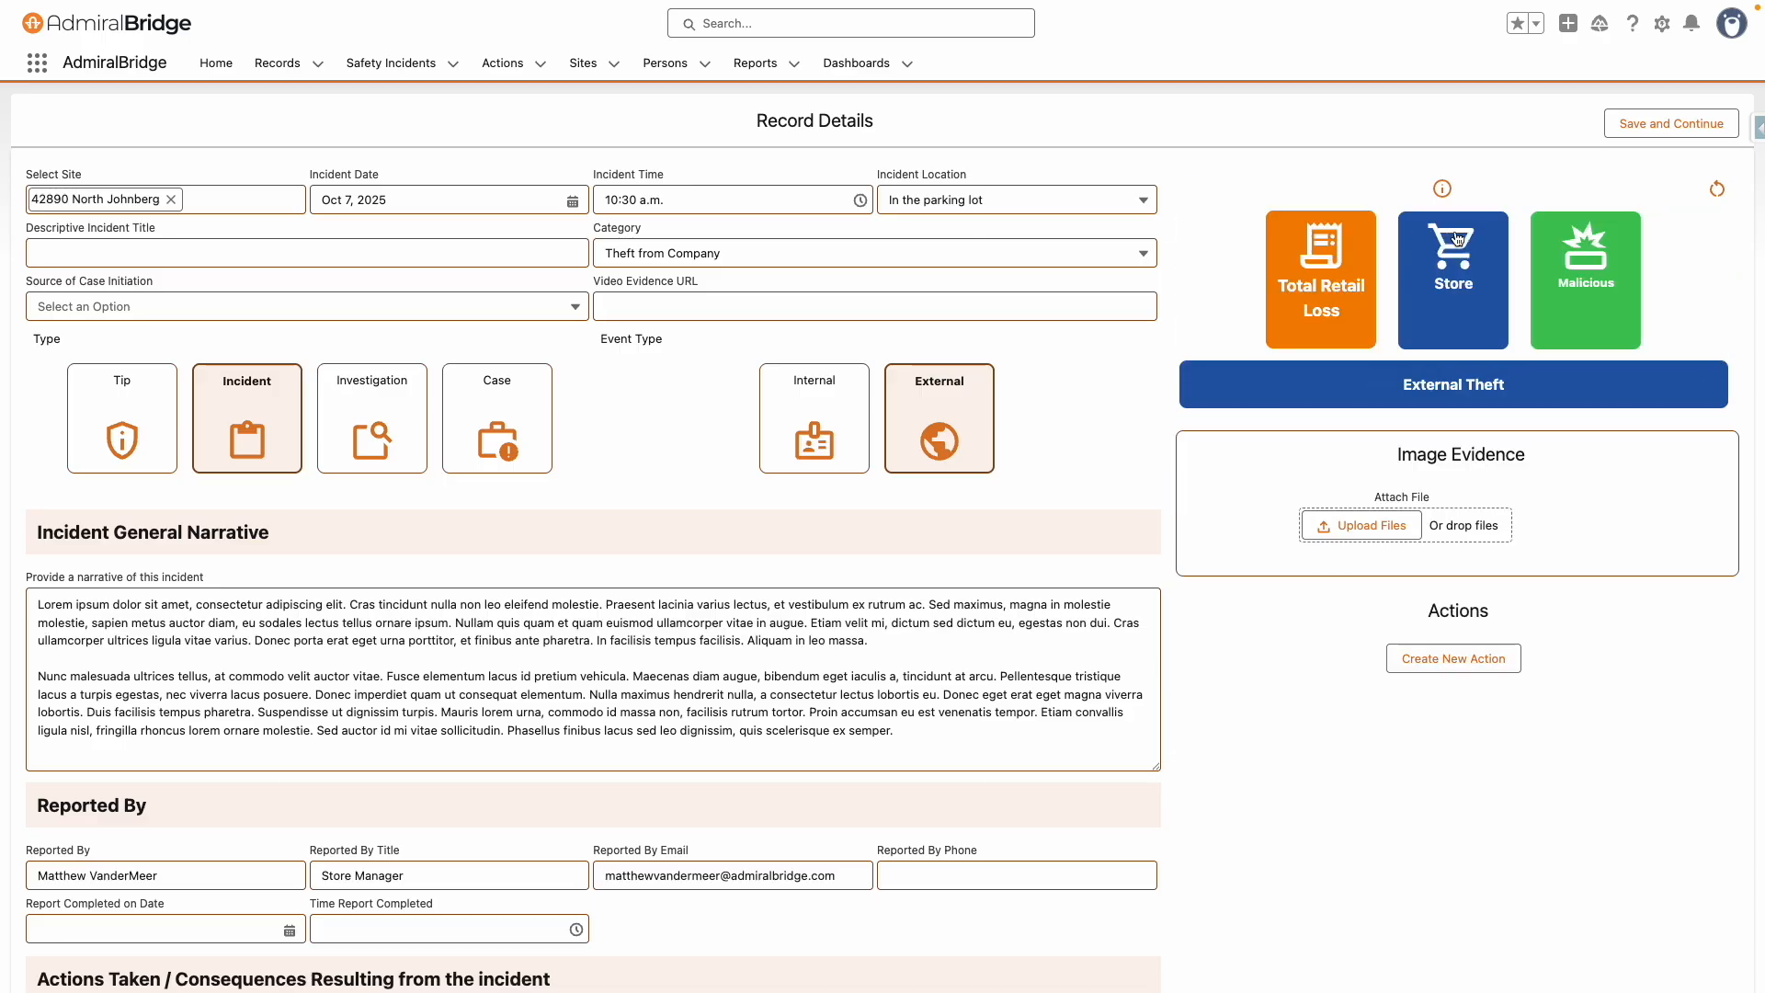
pyautogui.click(1368, 527)
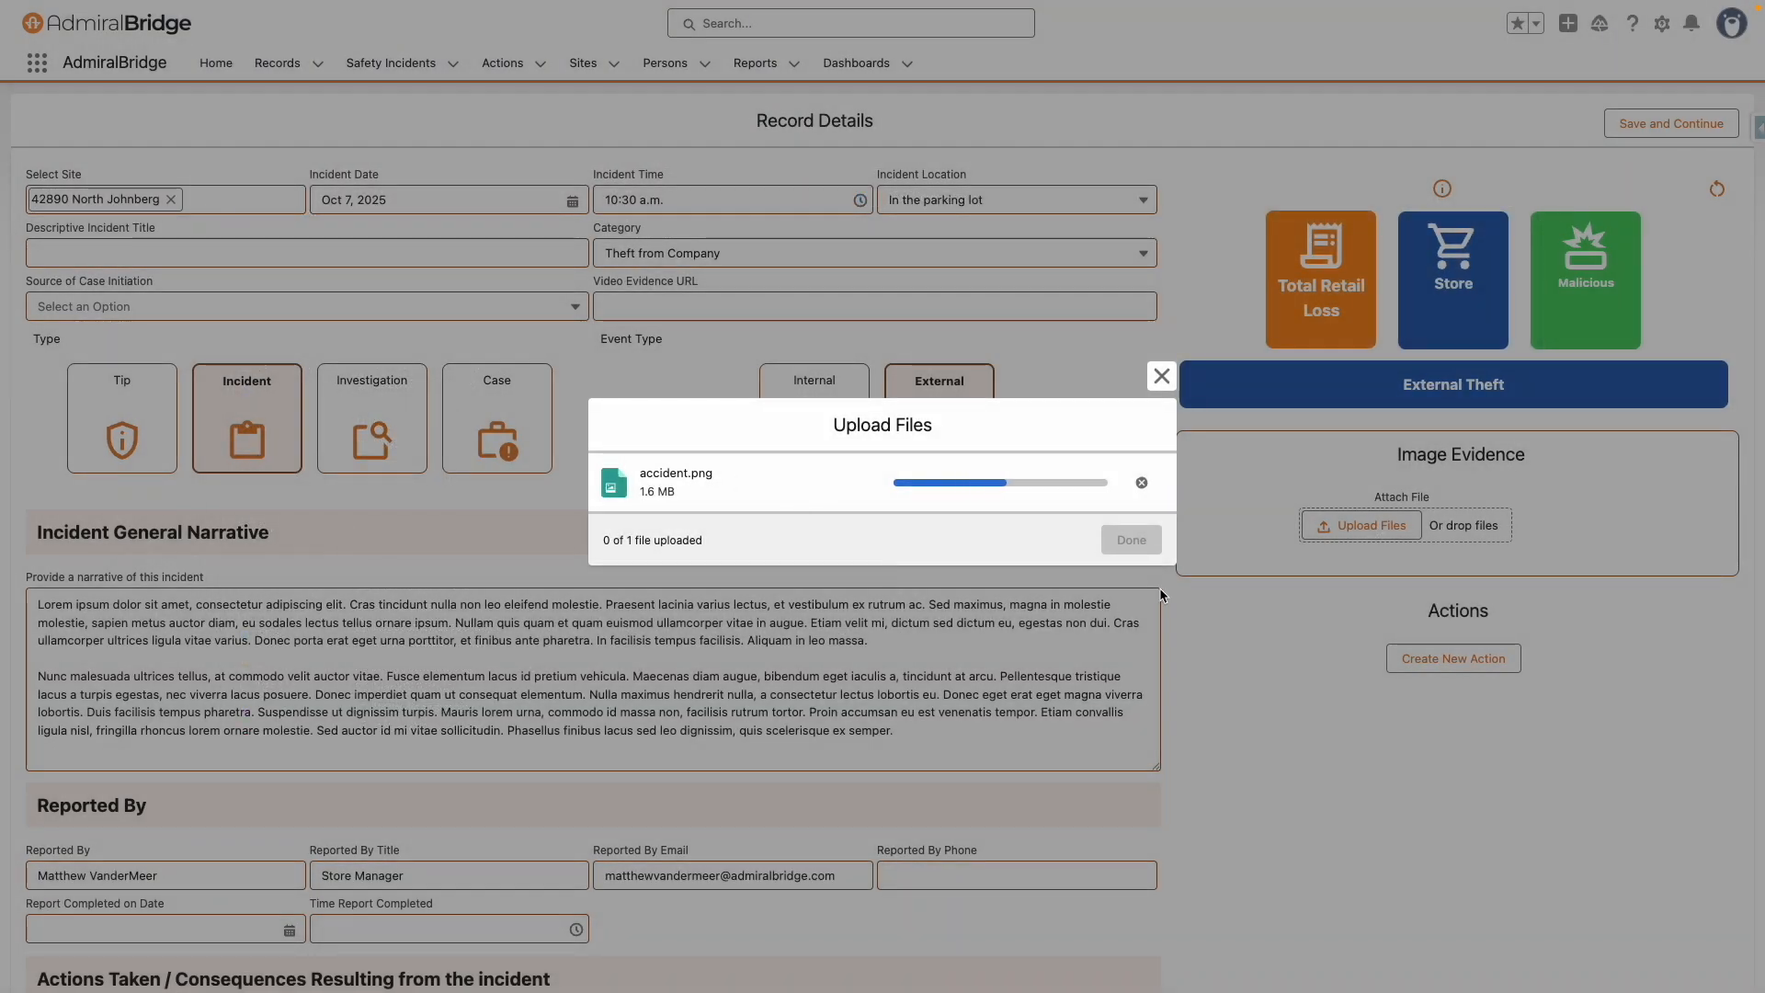
pyautogui.click(1138, 539)
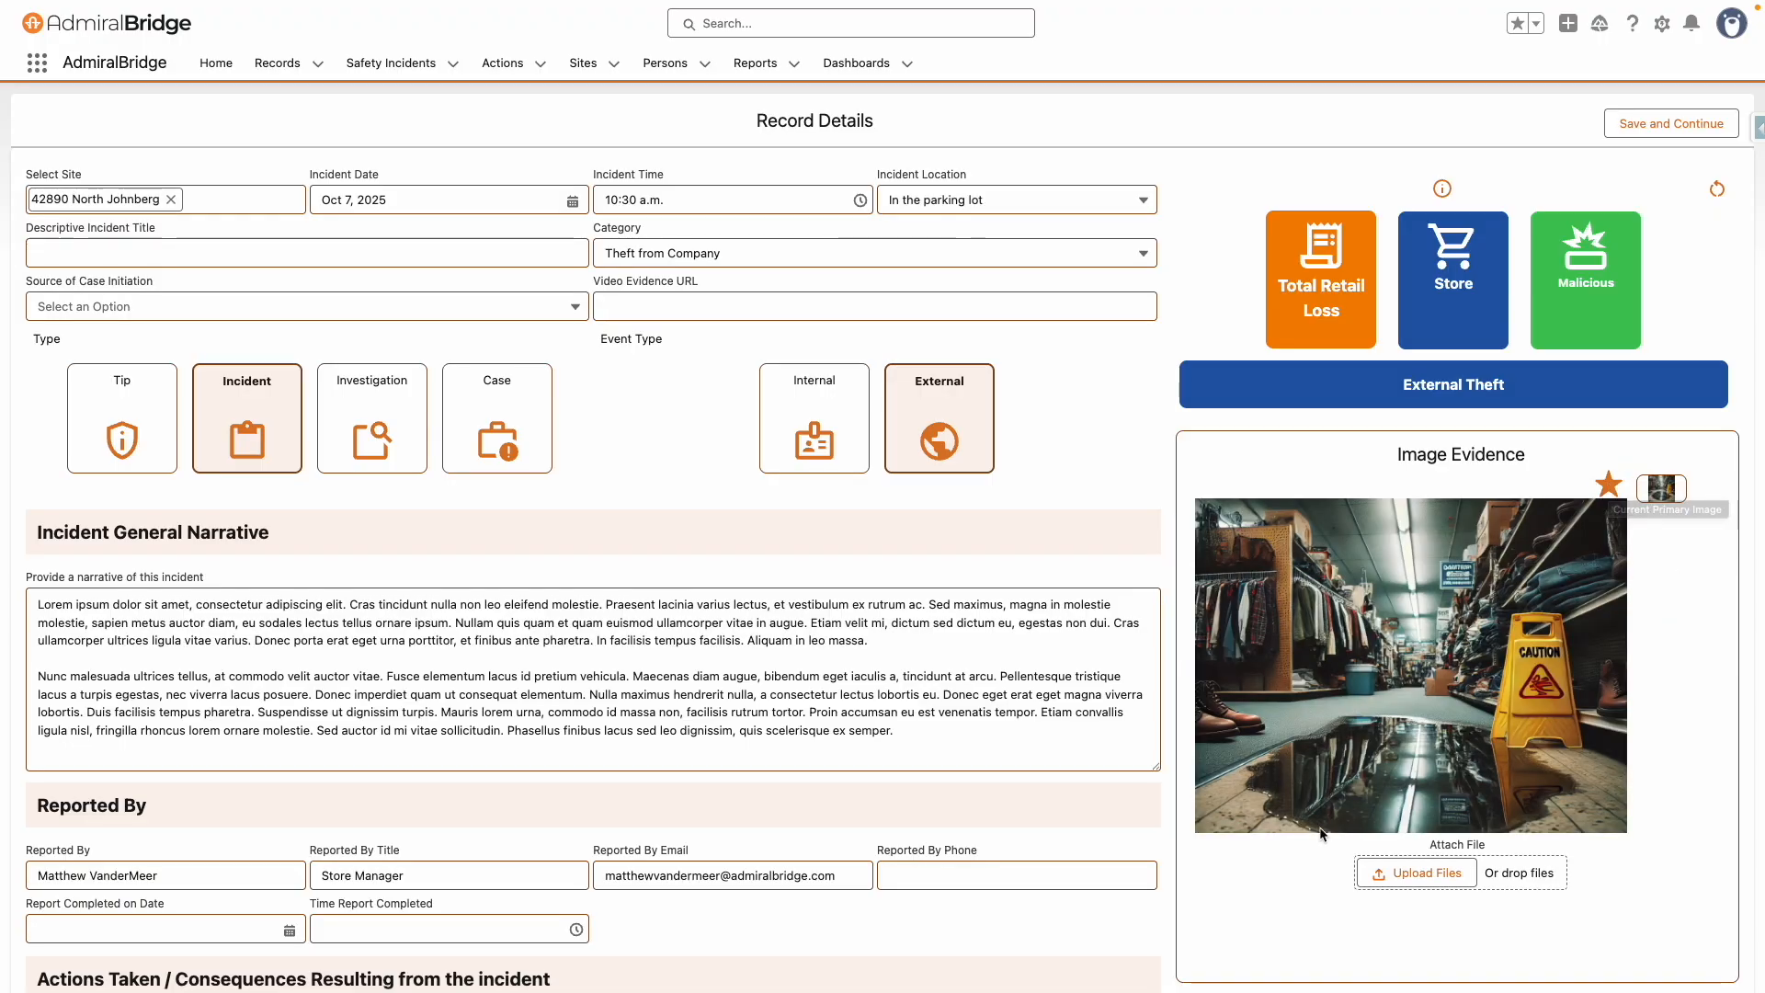
# Create a new action named Complete this record with a pasted description and a due date of Nov 3, 2025
pyautogui.scroll(-2, 1278, 832)
pyautogui.scroll(-2, 1277, 827)
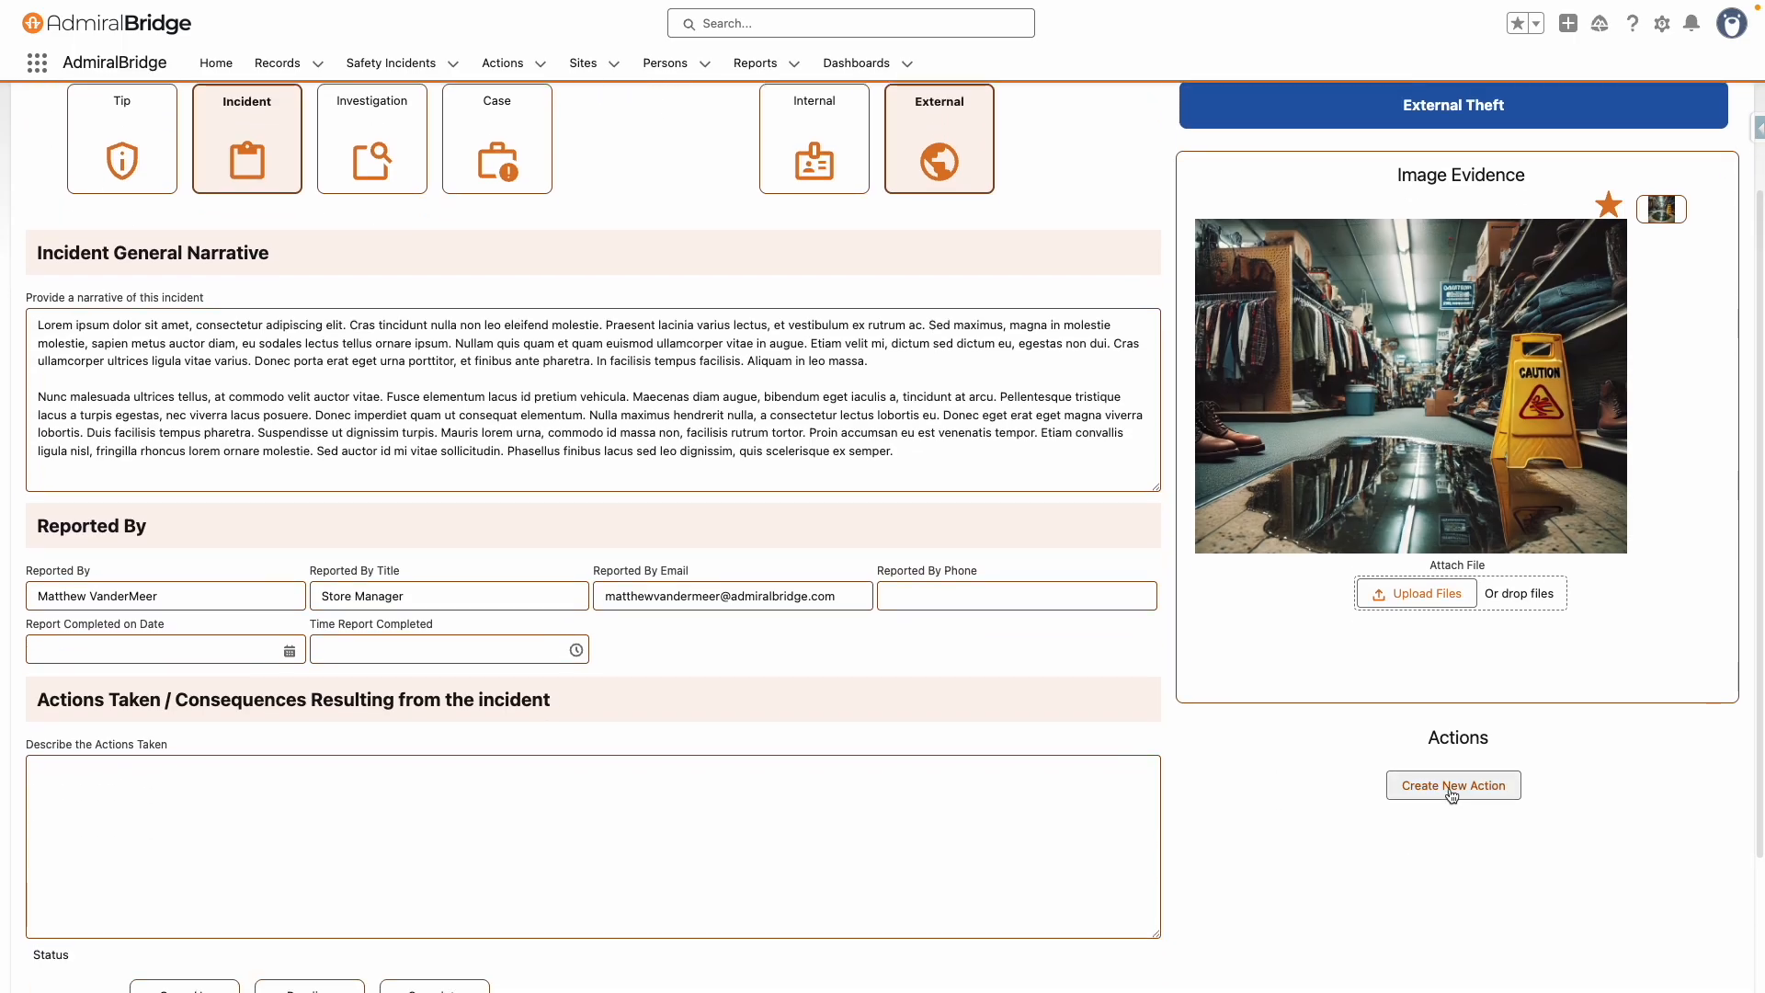
pyautogui.click(1420, 786)
pyautogui.scroll(-2, 1311, 754)
pyautogui.click(1277, 631)
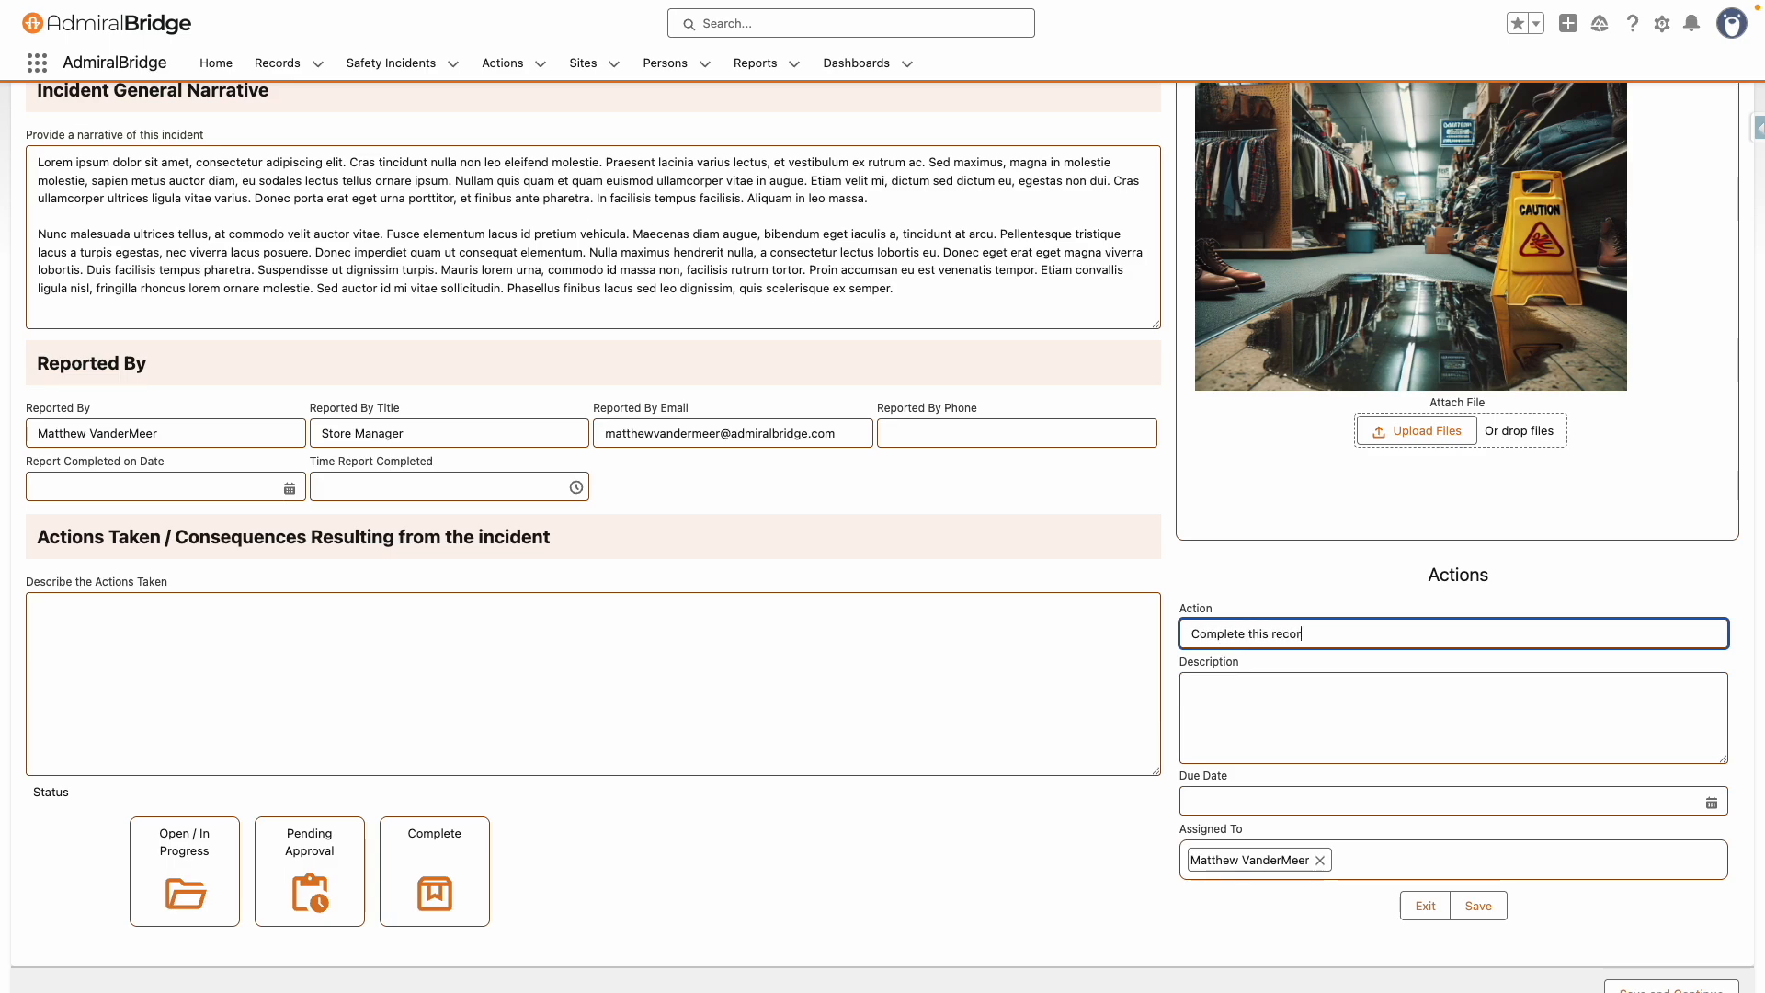
pyautogui.click(1333, 721)
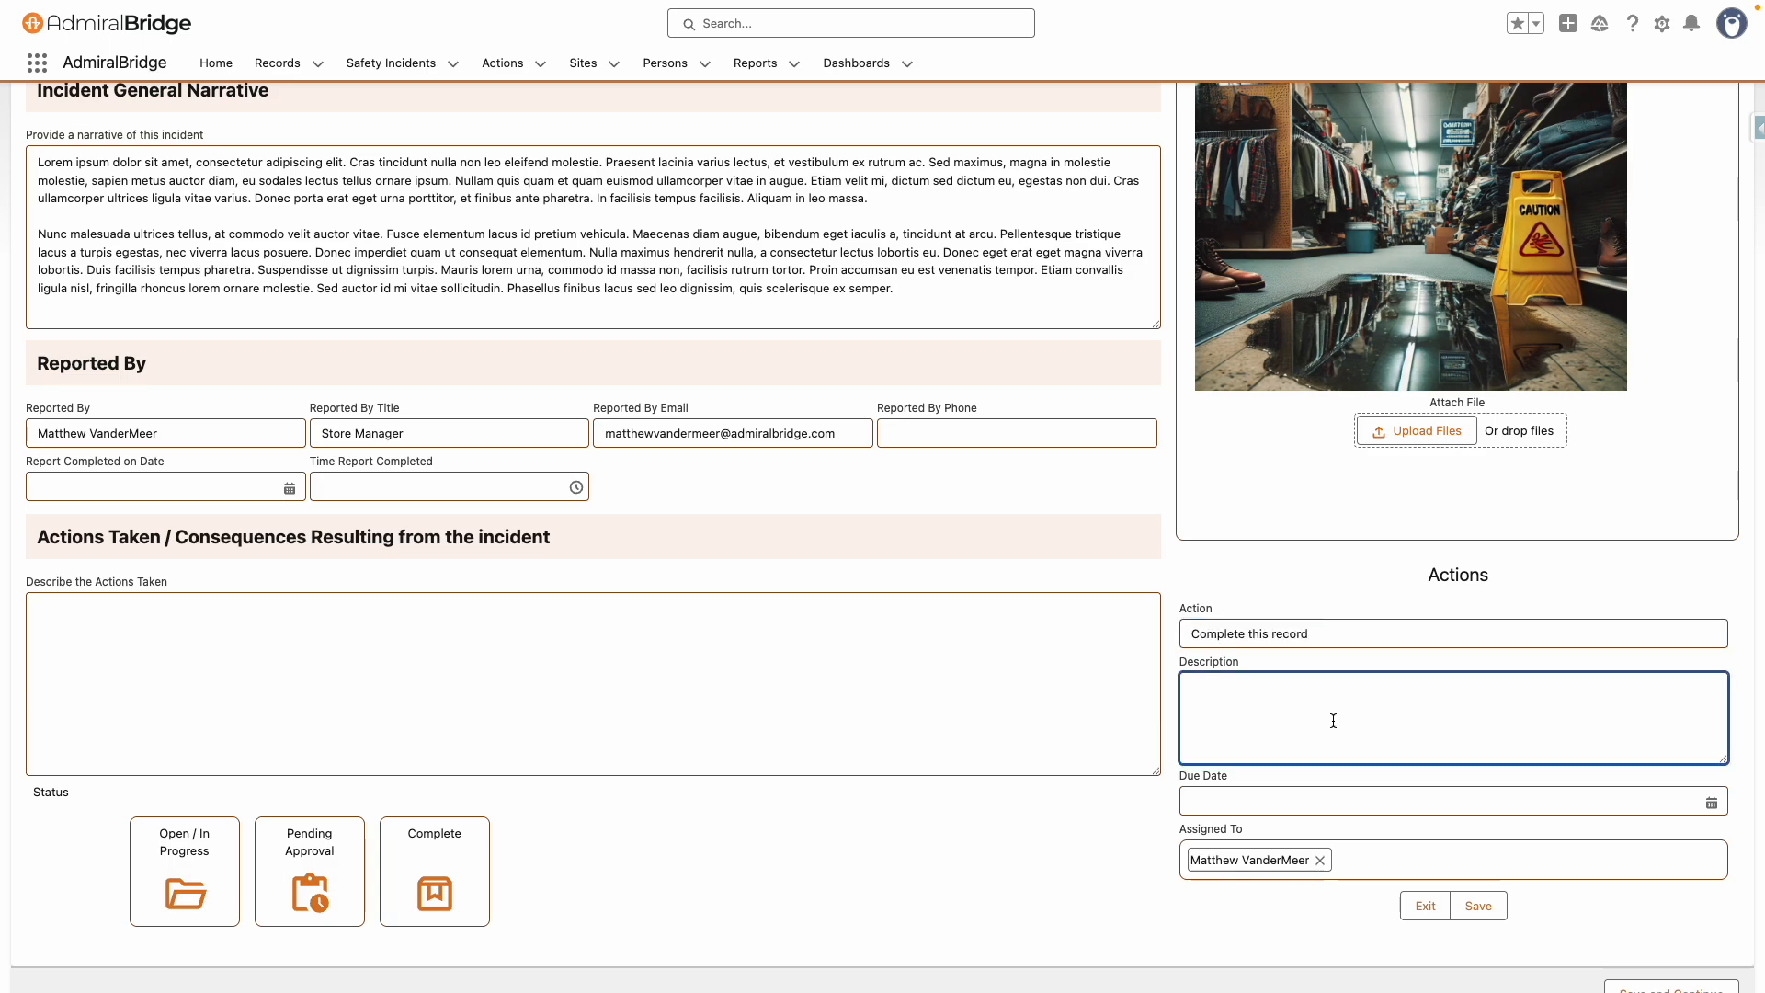
pyautogui.write('Lorem ipsum dolor sit amet, consectetur adipiscing elit. Cras tincidunt nulla non leo eleifend molestie. Praesent lacinia varius lectus, et vestibulum ex rutrum ac. Sed maximus, magna in molestie molestie, sapien metus auctor diam, eu sodales lectus tellus ornare ipsum. Nullam quis quam et quam euismod ullamcorper vitae in augue. Etiam velit mi, dictum sed dictum eu, egestas non dui. Cras ullamcorper ultrices ligula vitae varius. Donec porta erat eget urna porttitor, et finibus ante pharetra. In facilisis tempus facilisis. Aliquam in leo massa.  Nunc malesuada ultrices tellus, at commodo velit auctor vitae. Fusce elementum lacus id pretium vehicula. Maecenas diam augue, bibendum eget iaculis a, tincidunt at arcu. Pellentesque tristique lacus a turpis egestas, nec viverra lacus posuere. Donec imperdiet quam ut consequat elementum. Nulla maximus hendrerit nulla, a consectetur lectus lobortis eu. Donec eget erat eget magna viverra lobortis. Duis facilisis tempus pharetra. Suspendisse ut d')
pyautogui.click(1251, 821)
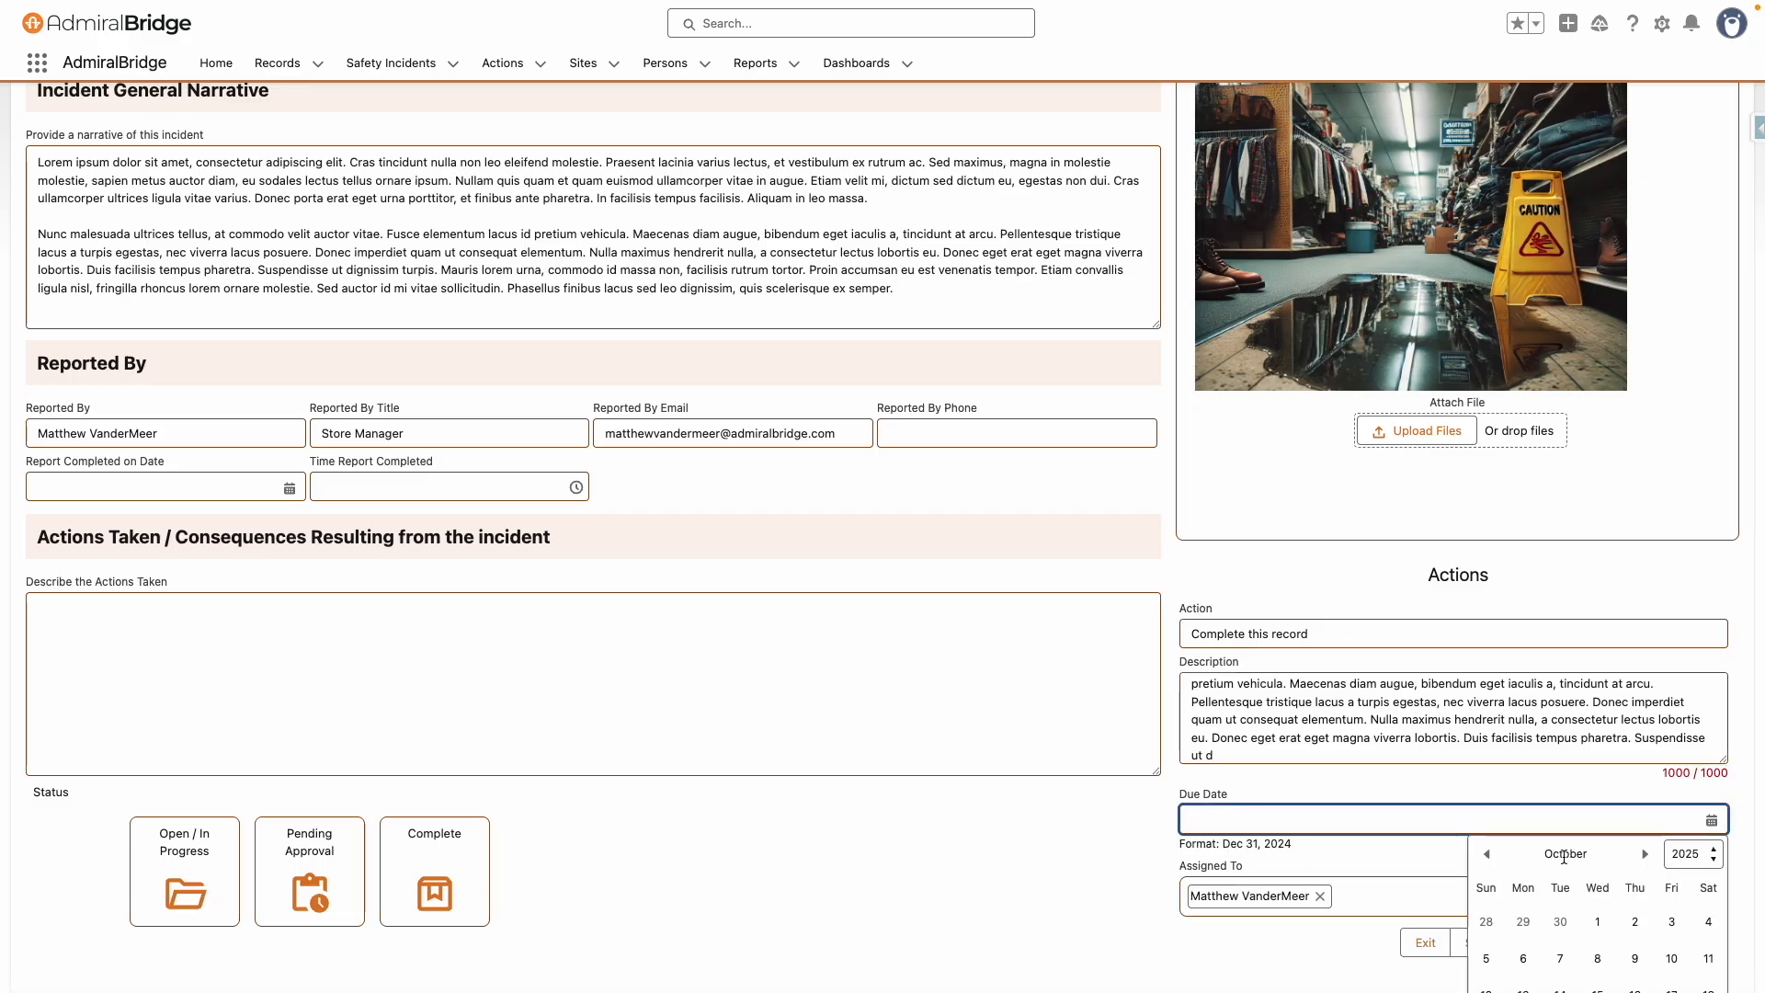
pyautogui.scroll(-2, 1564, 857)
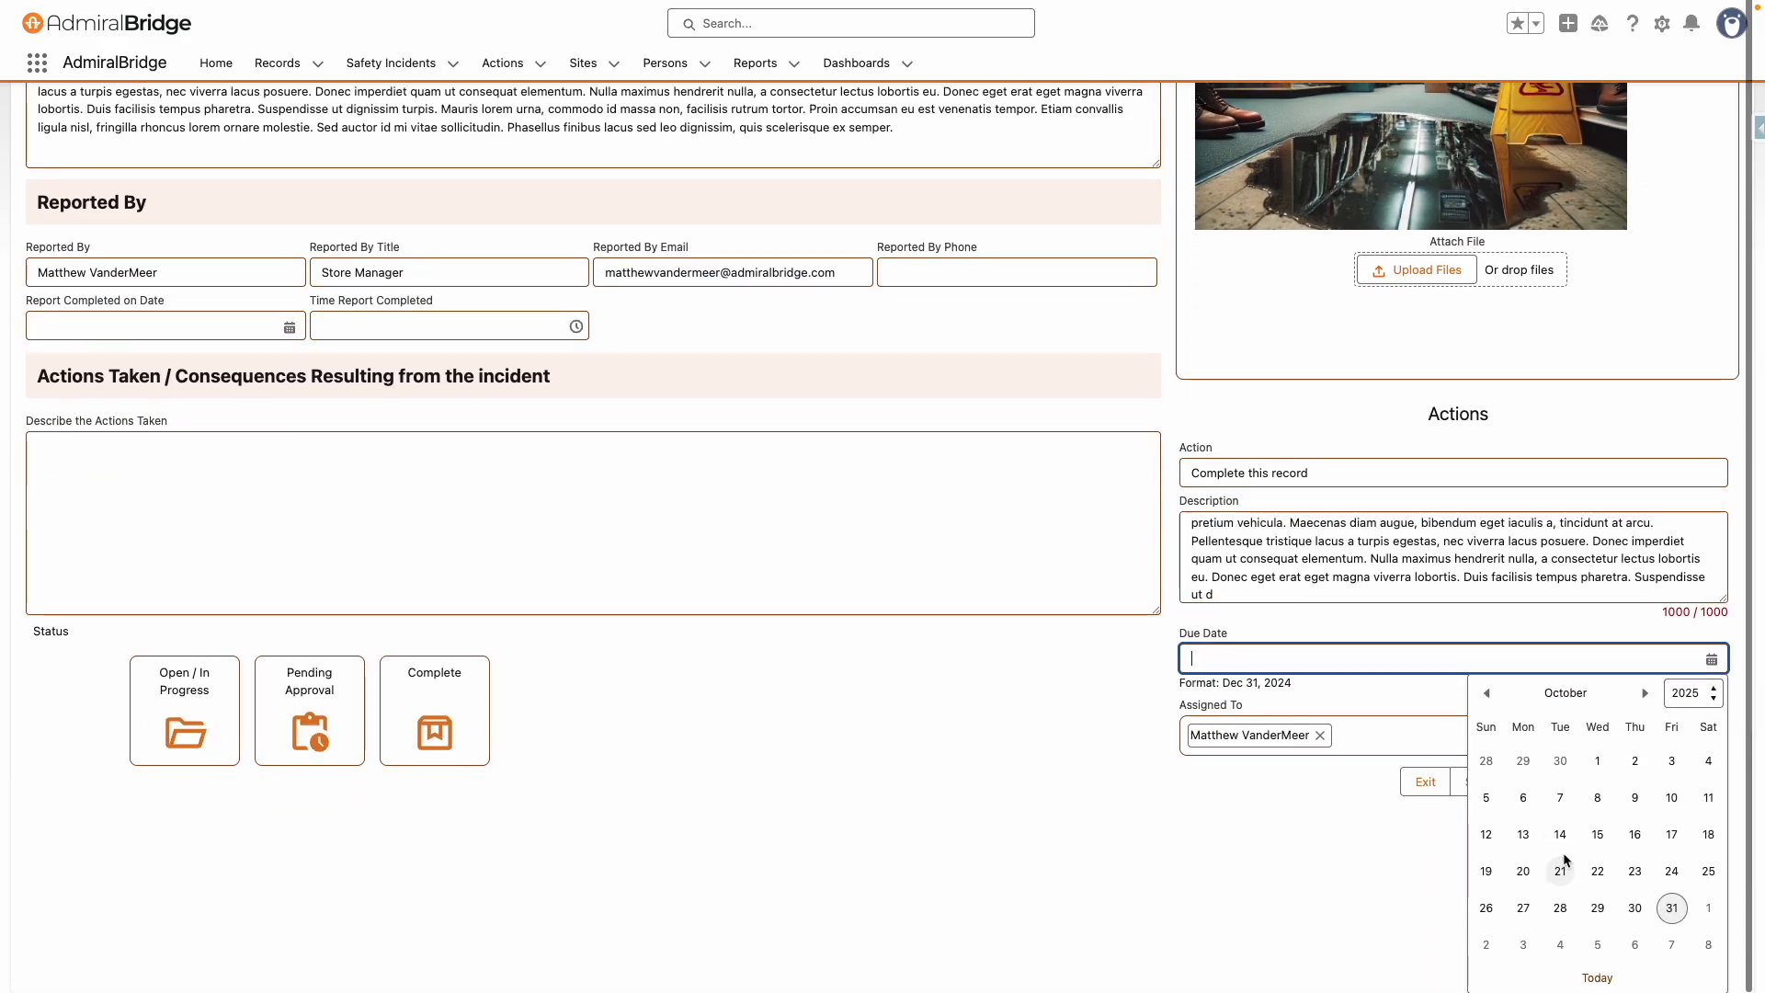
pyautogui.click(1523, 947)
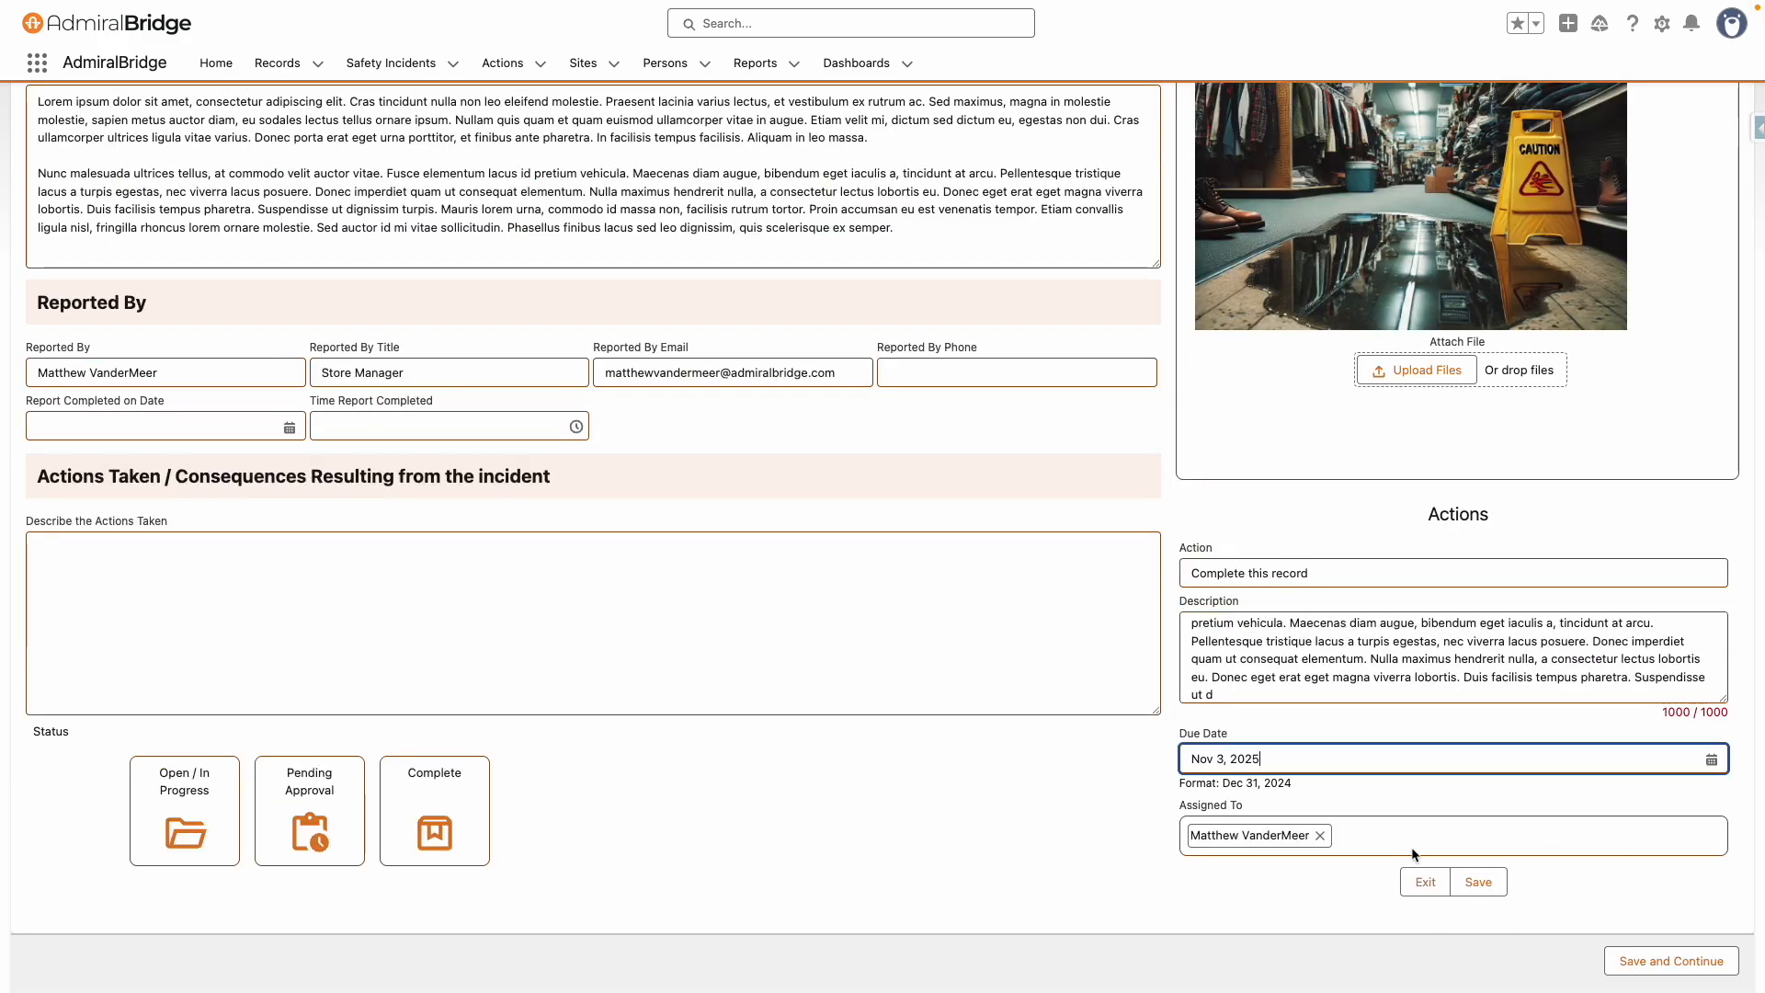
# Save the action and save and continue the incident record
pyautogui.click(1477, 882)
pyautogui.scroll(5, 1377, 722)
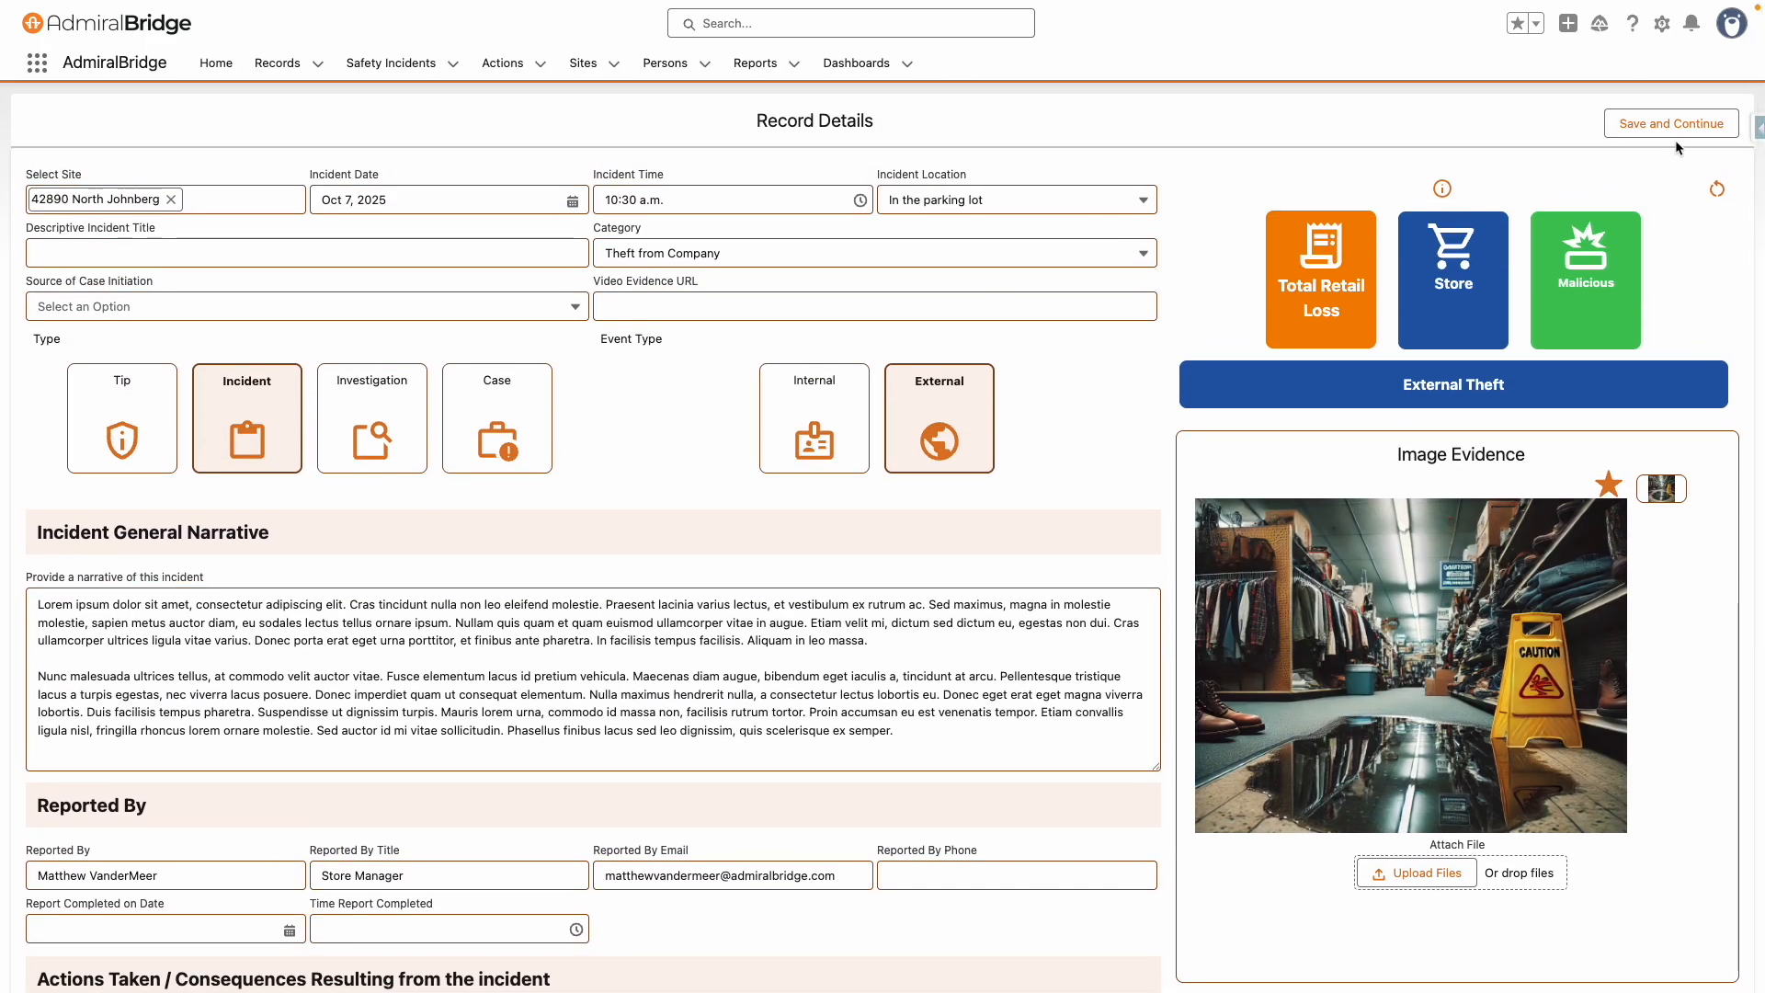
pyautogui.click(1697, 124)
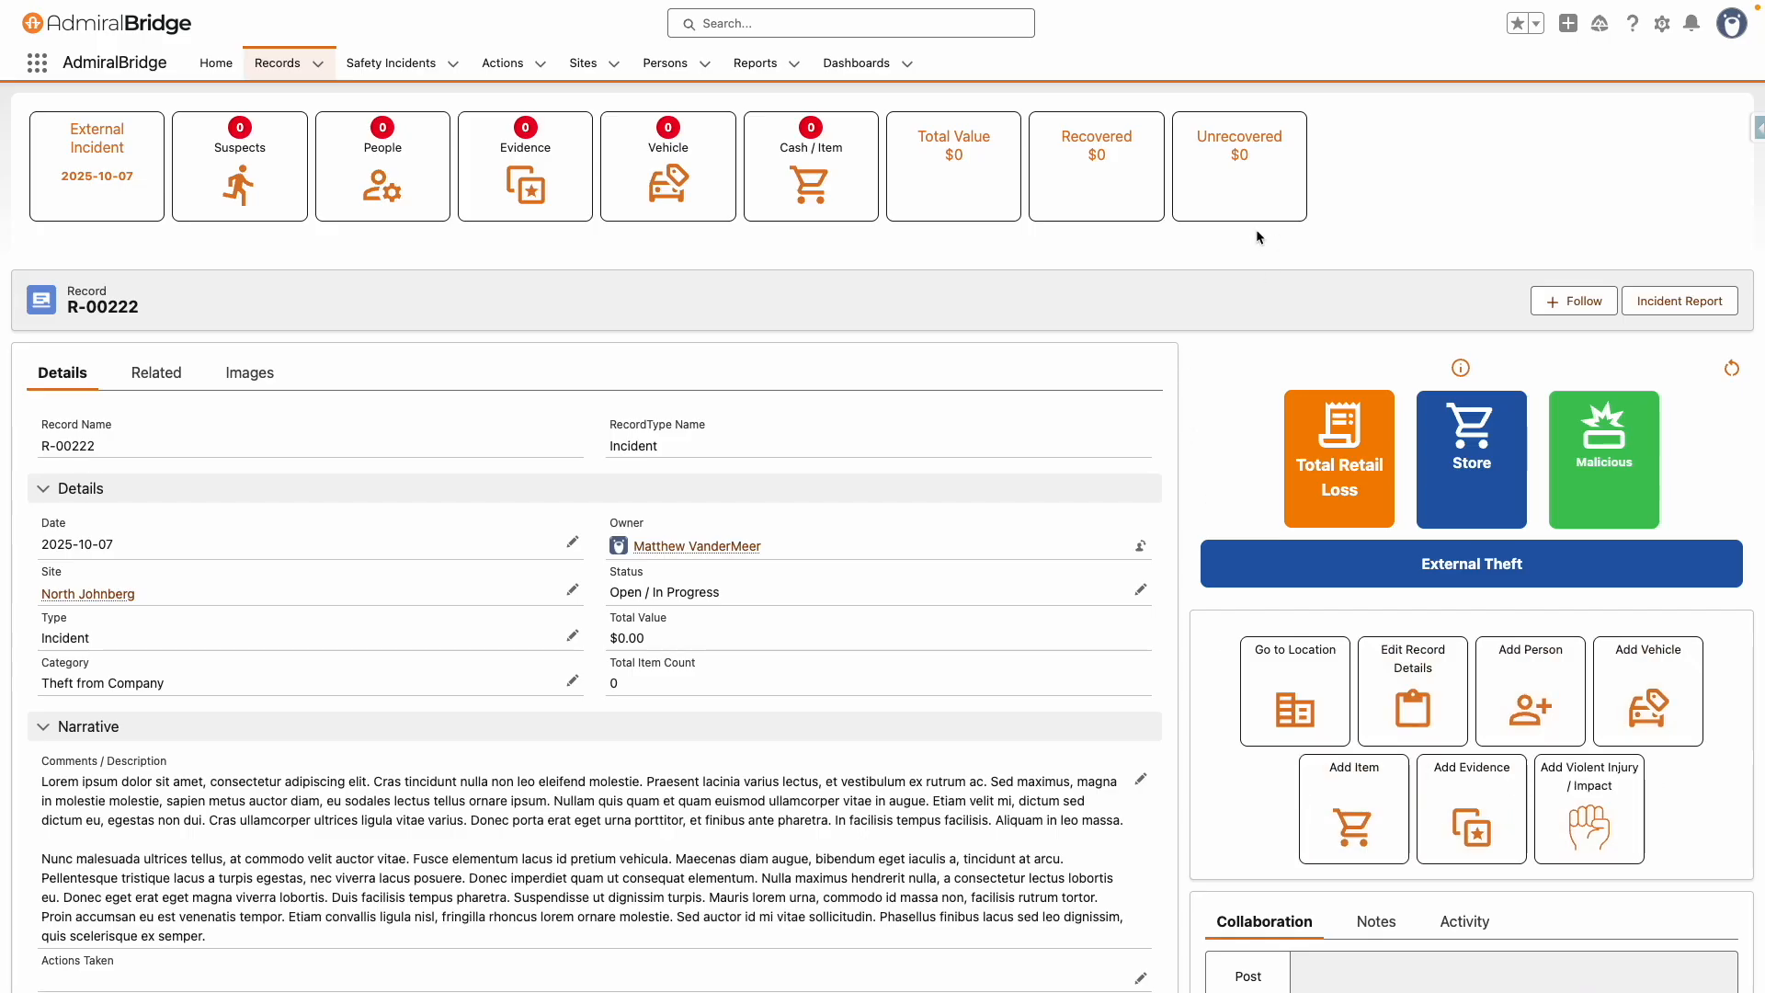
# Review another record's suspects, people and cash/merchandise lists
pyautogui.click(239, 184)
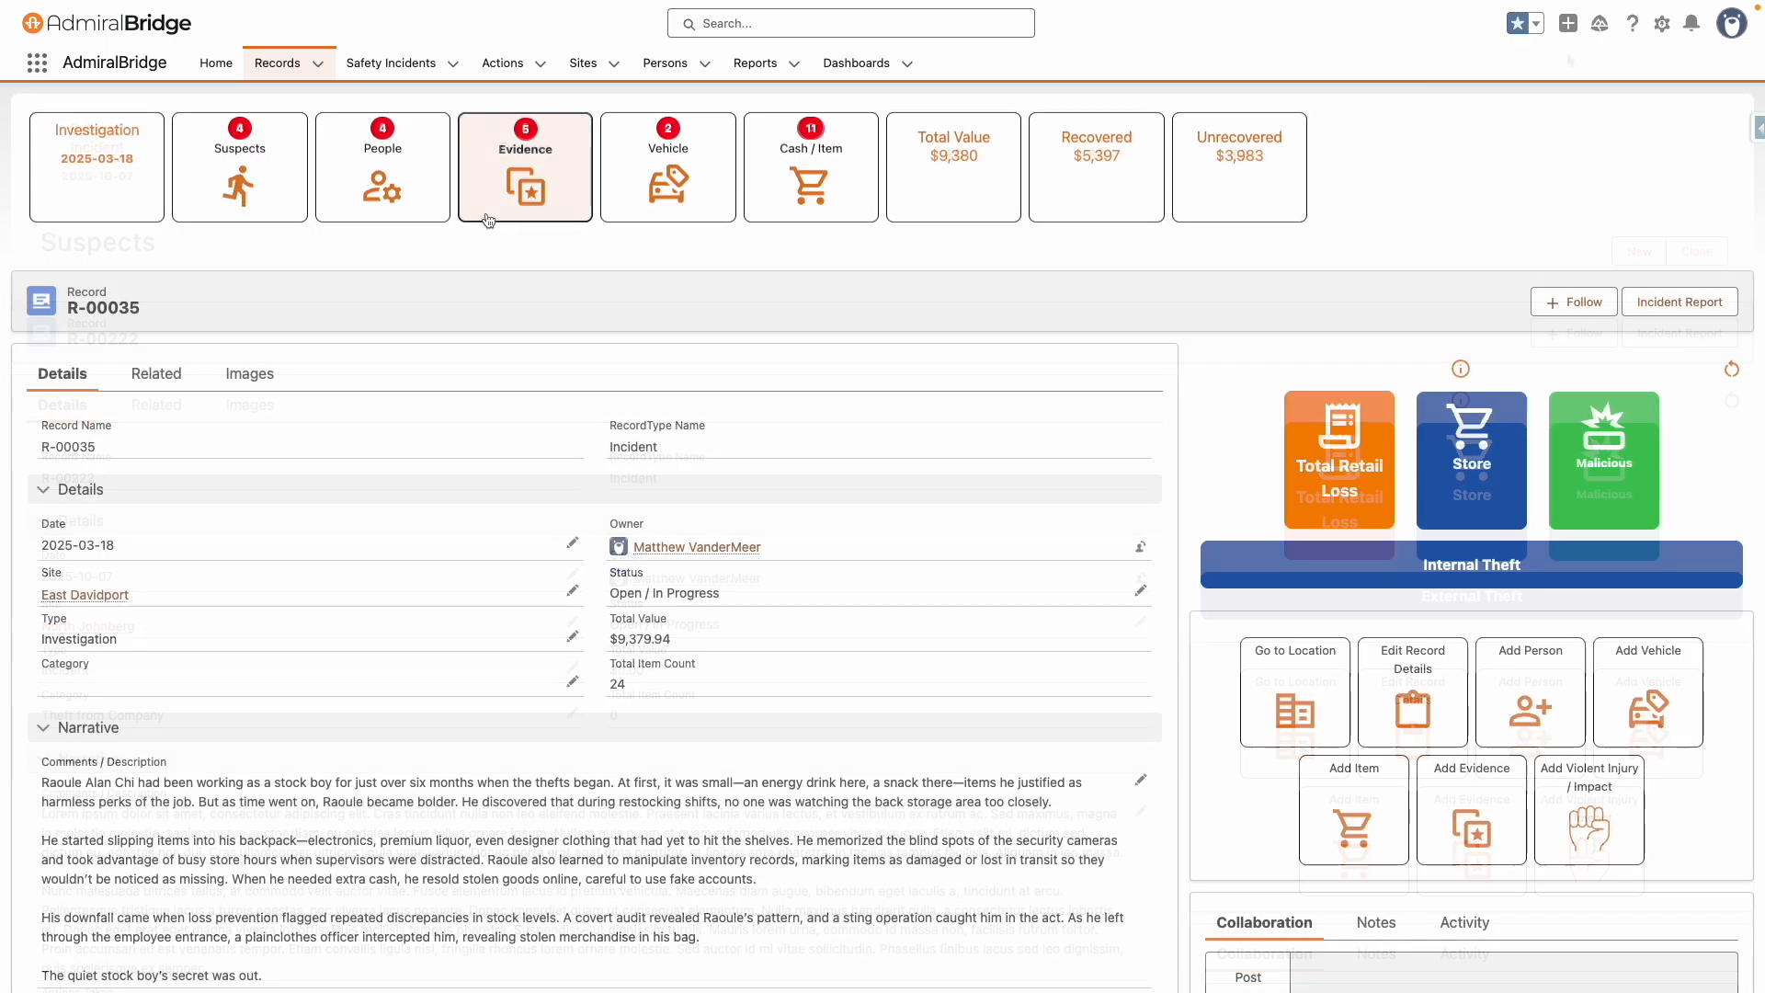
pyautogui.click(239, 180)
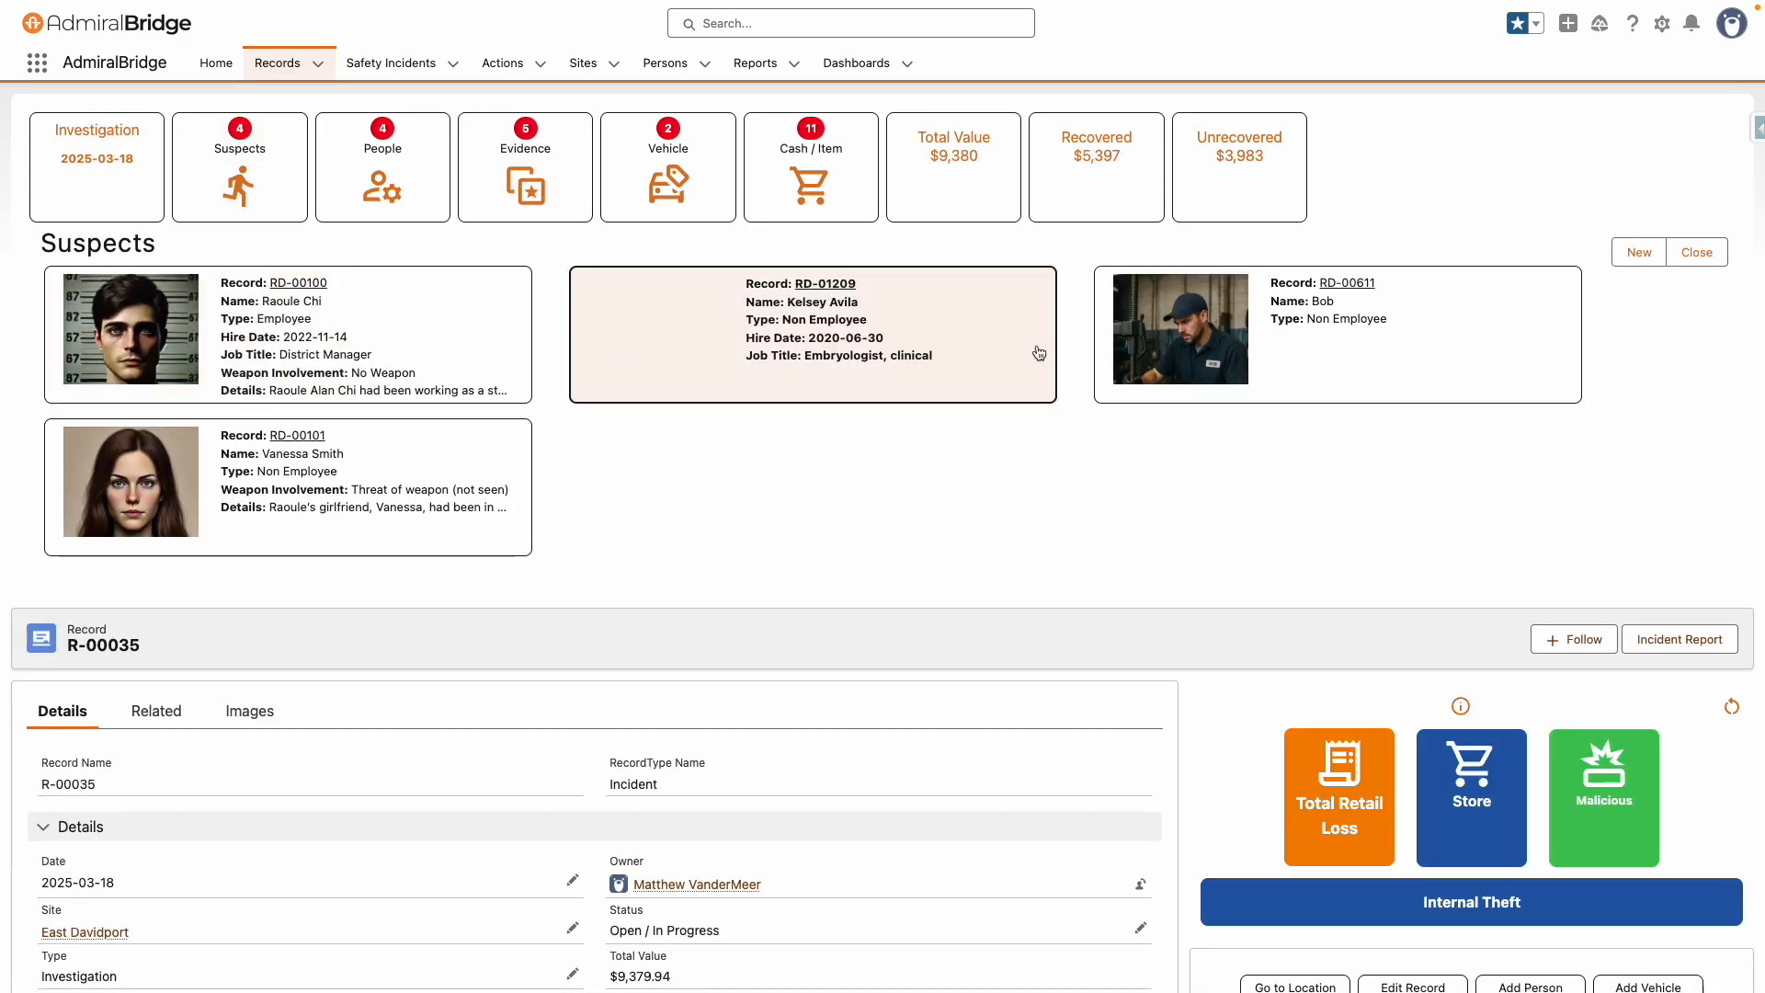
pyautogui.click(401, 193)
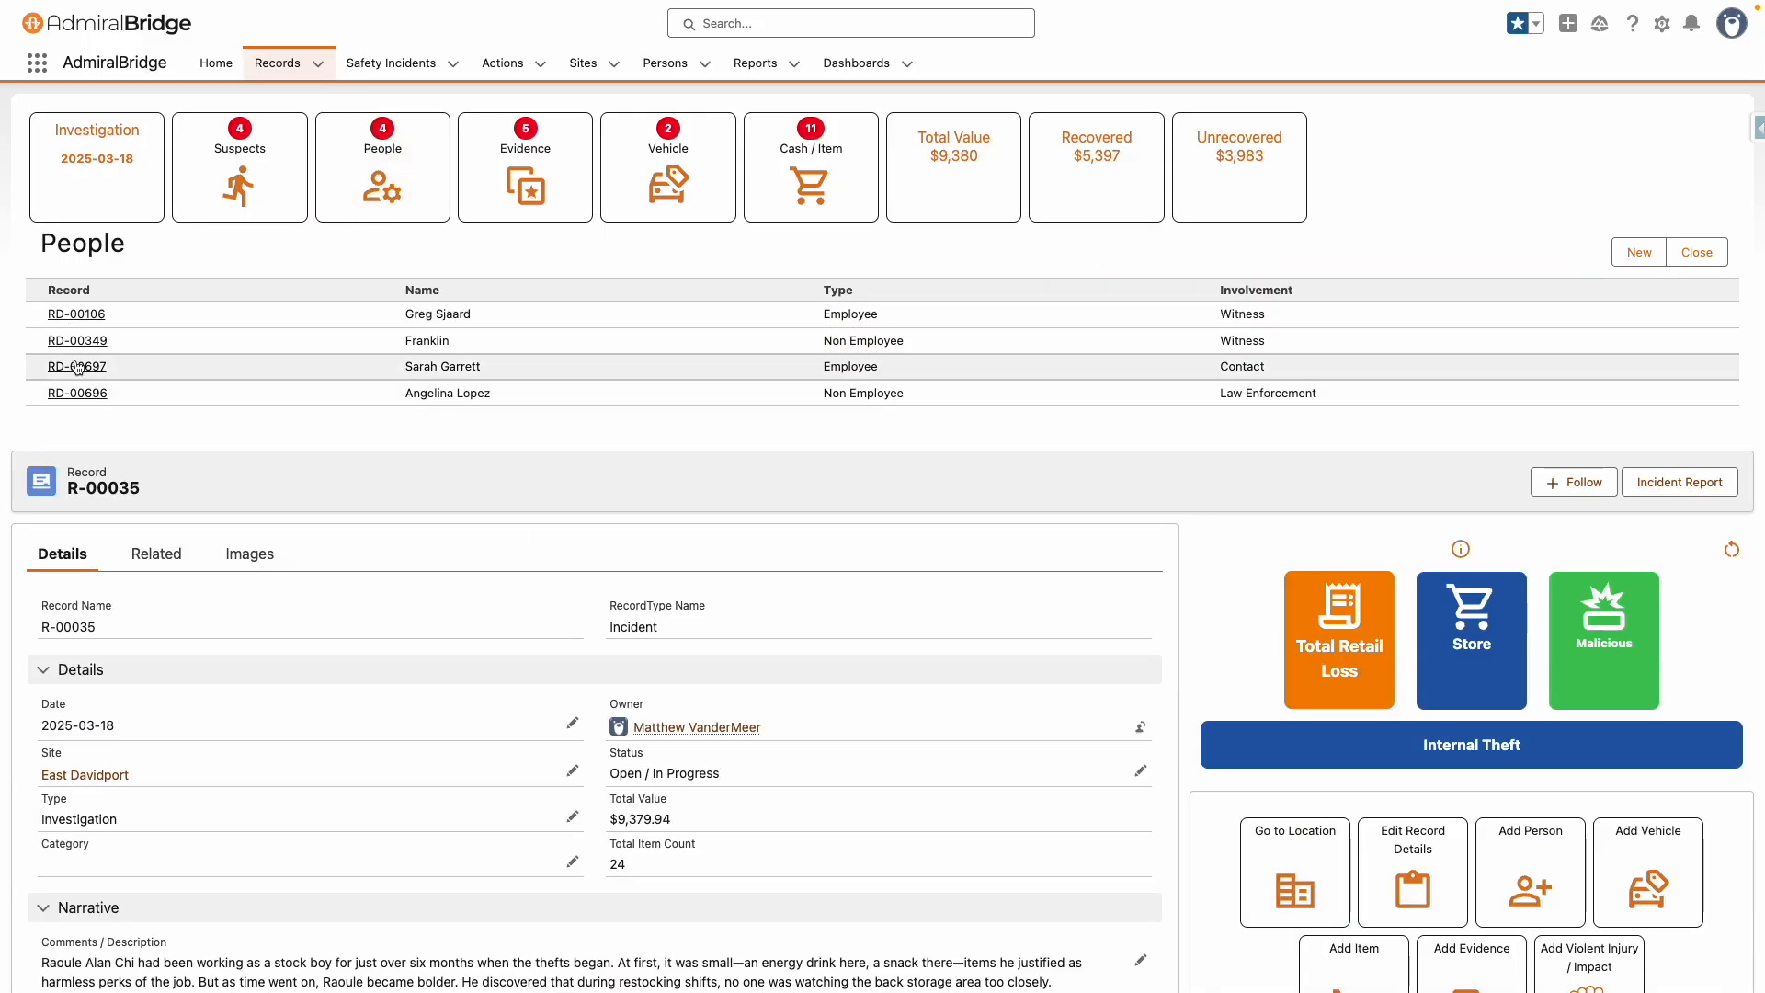
pyautogui.click(782, 185)
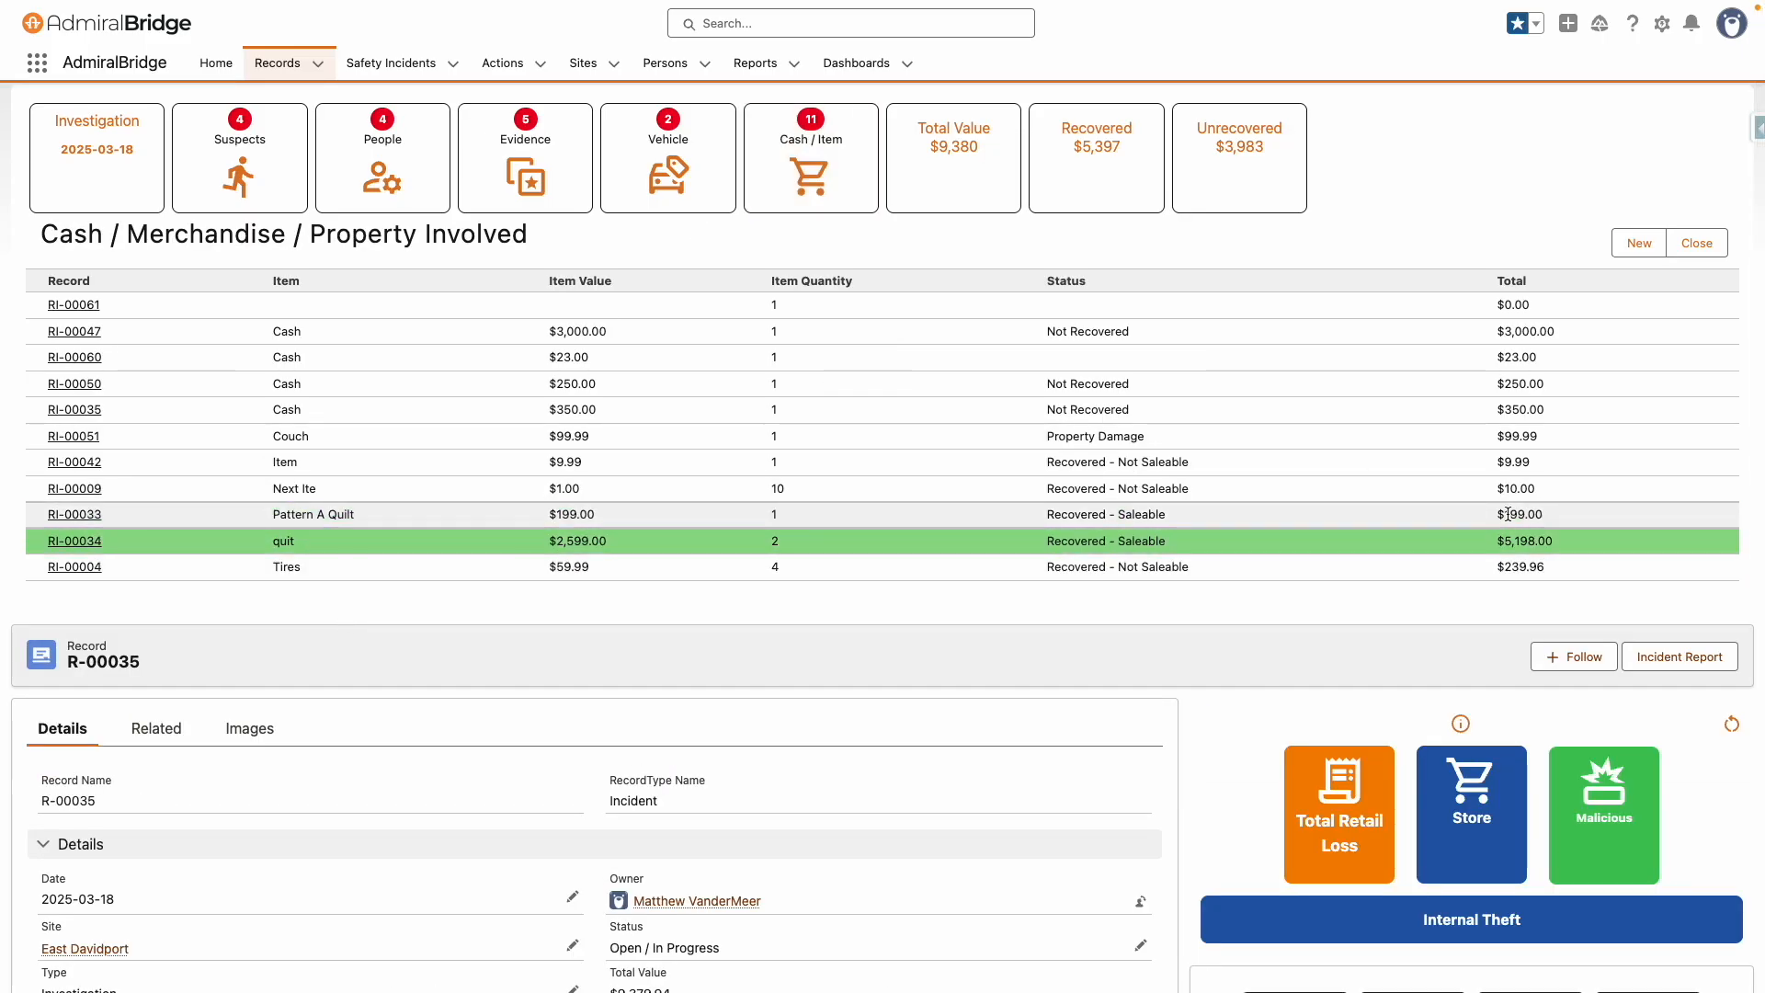
pyautogui.scroll(-4, 1427, 660)
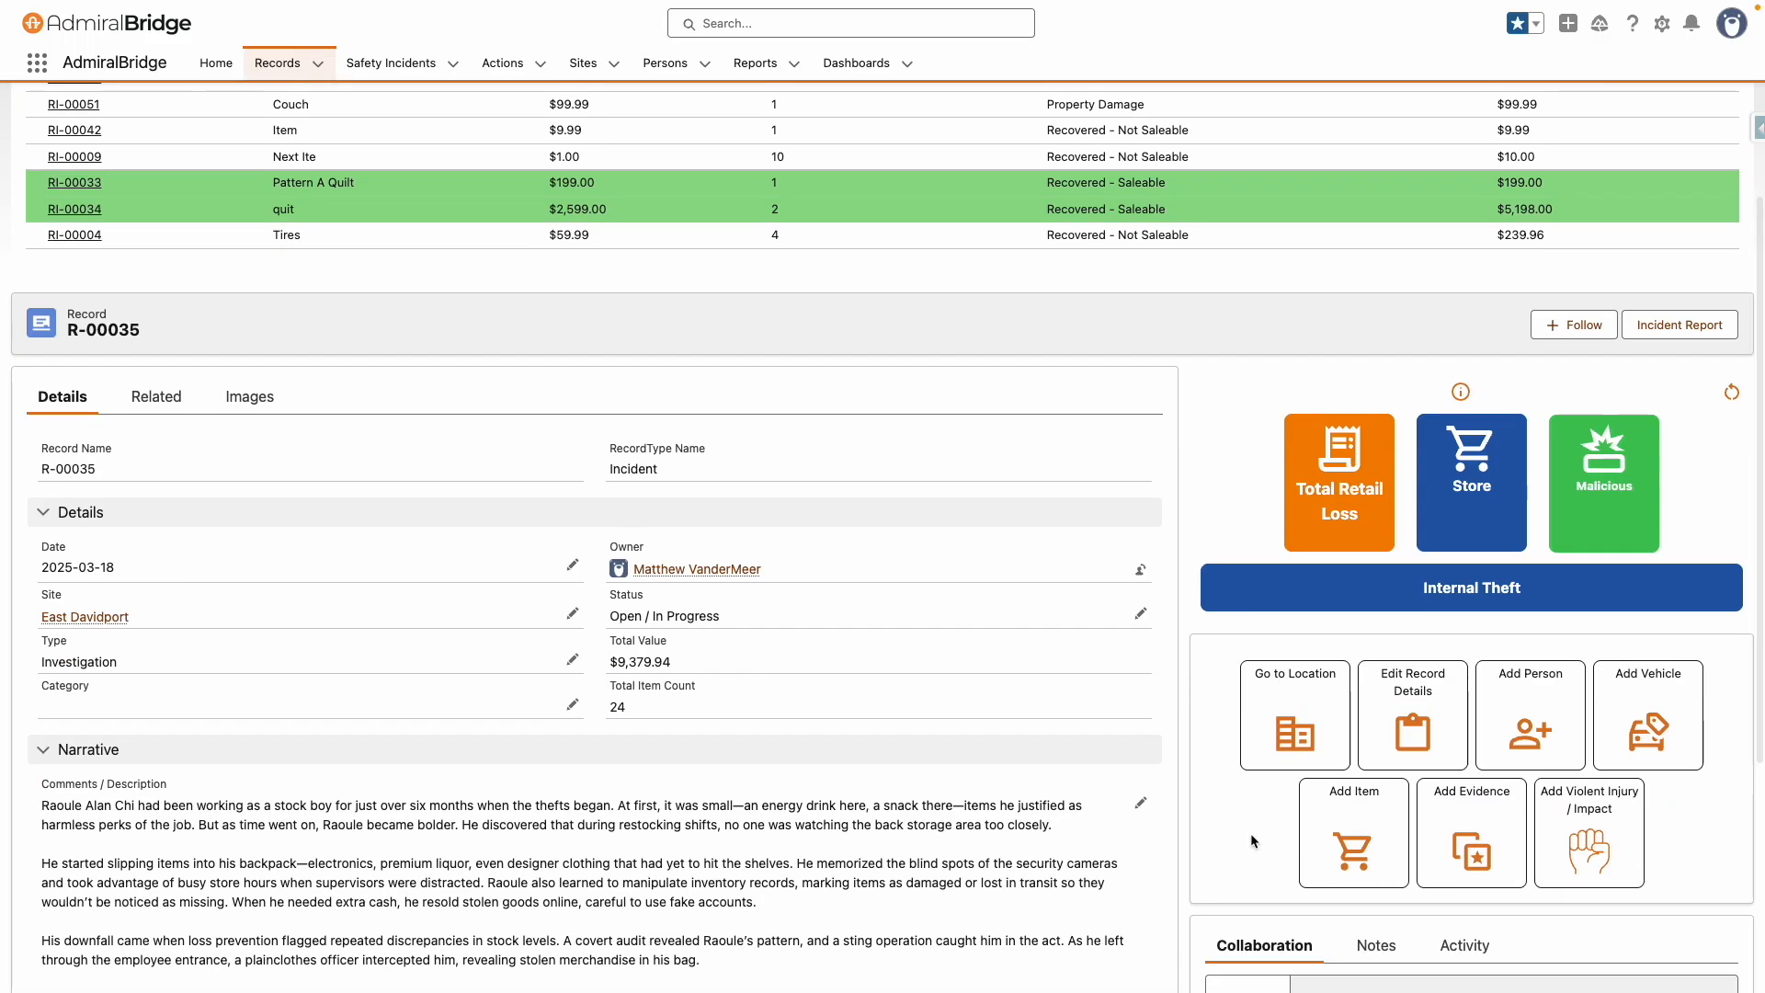
# Add a cash item worth 500, dated Oct 31, 2025, Not Recovered, assigned to the female suspect, then save and start a new item
pyautogui.click(1349, 832)
pyautogui.click(415, 294)
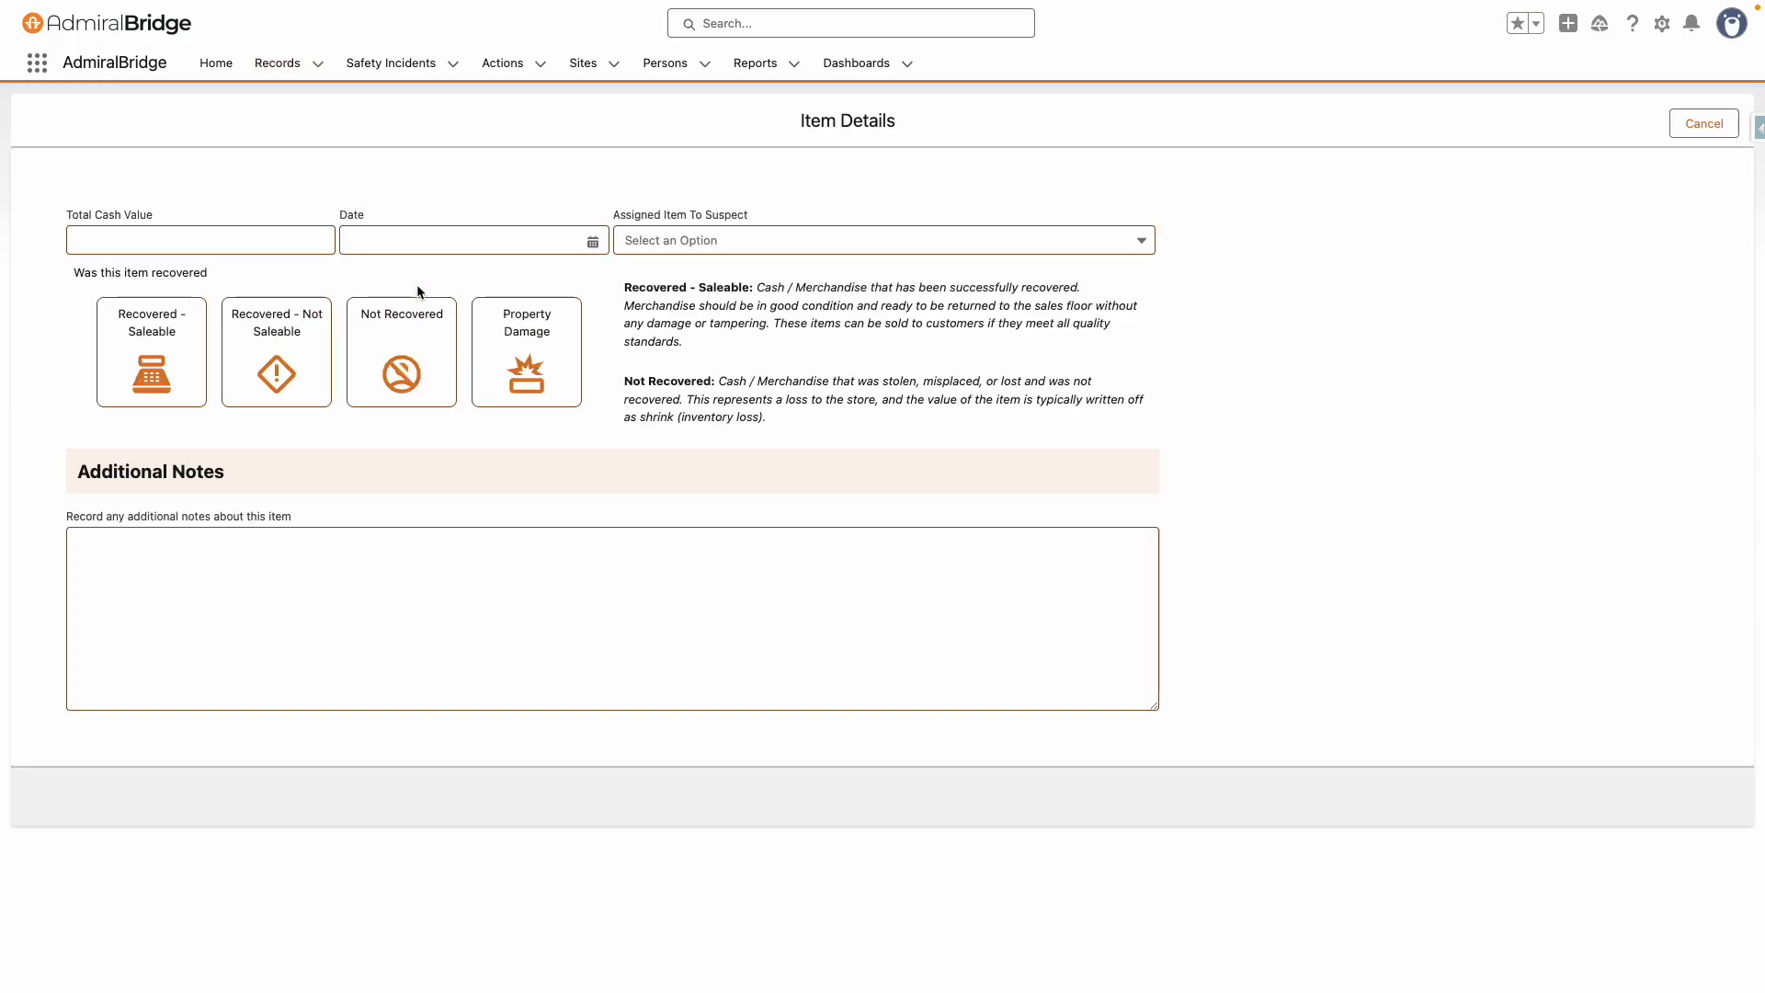
pyautogui.click(220, 243)
pyautogui.write('500')
pyautogui.press('Tab')
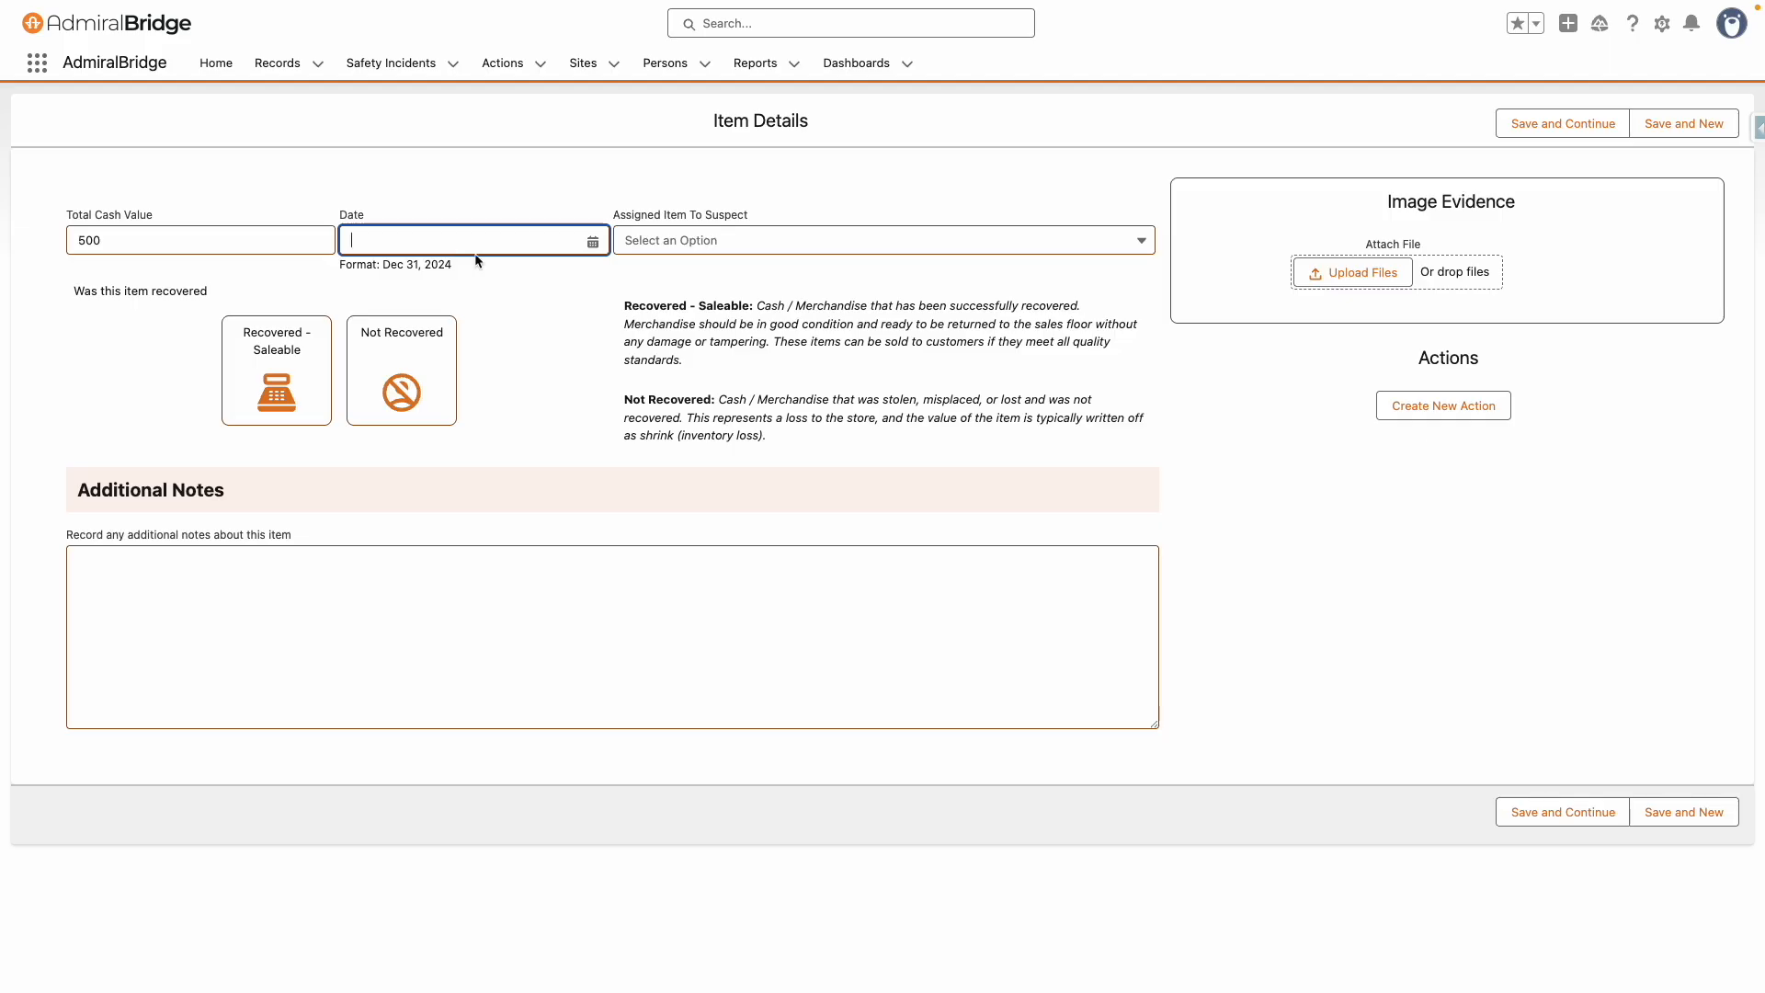
pyautogui.click(592, 242)
pyautogui.click(540, 485)
pyautogui.click(432, 375)
pyautogui.click(843, 239)
pyautogui.click(828, 309)
pyautogui.click(1655, 125)
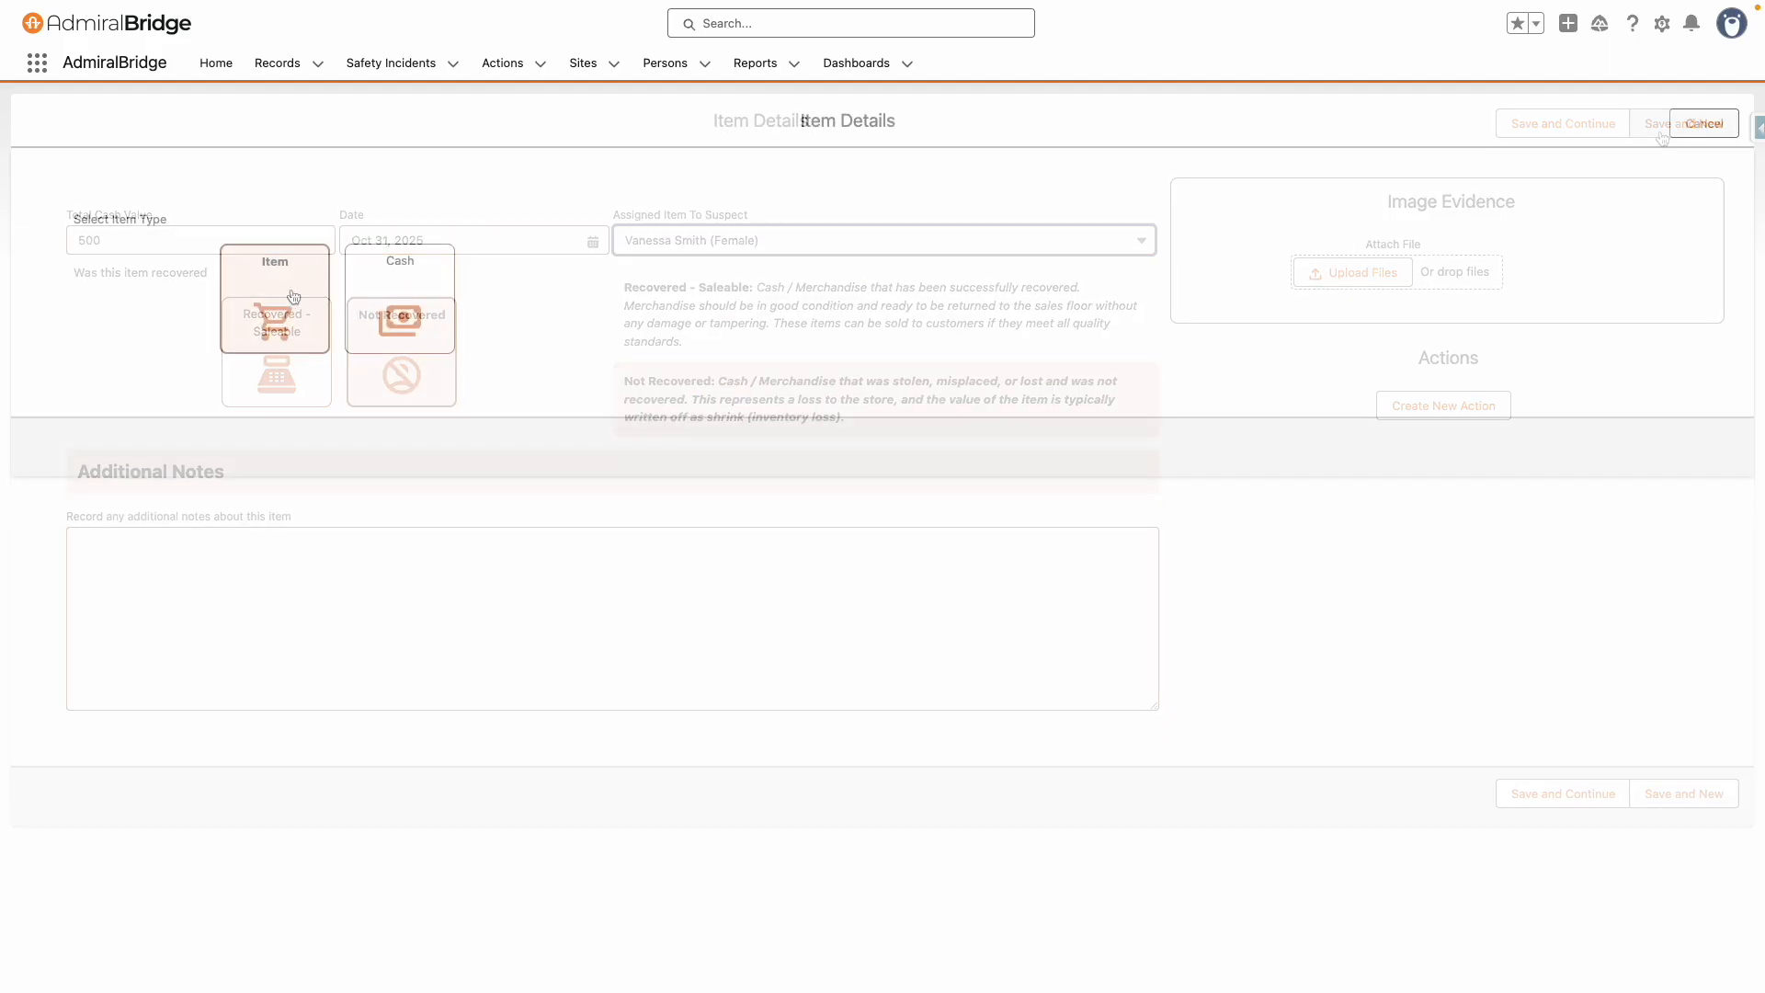
# Add the merchandise item Tires 123, assign it to the employee suspect, mark it Not Recovered, and save
pyautogui.click(298, 296)
pyautogui.click(240, 238)
pyautogui.write('tir')
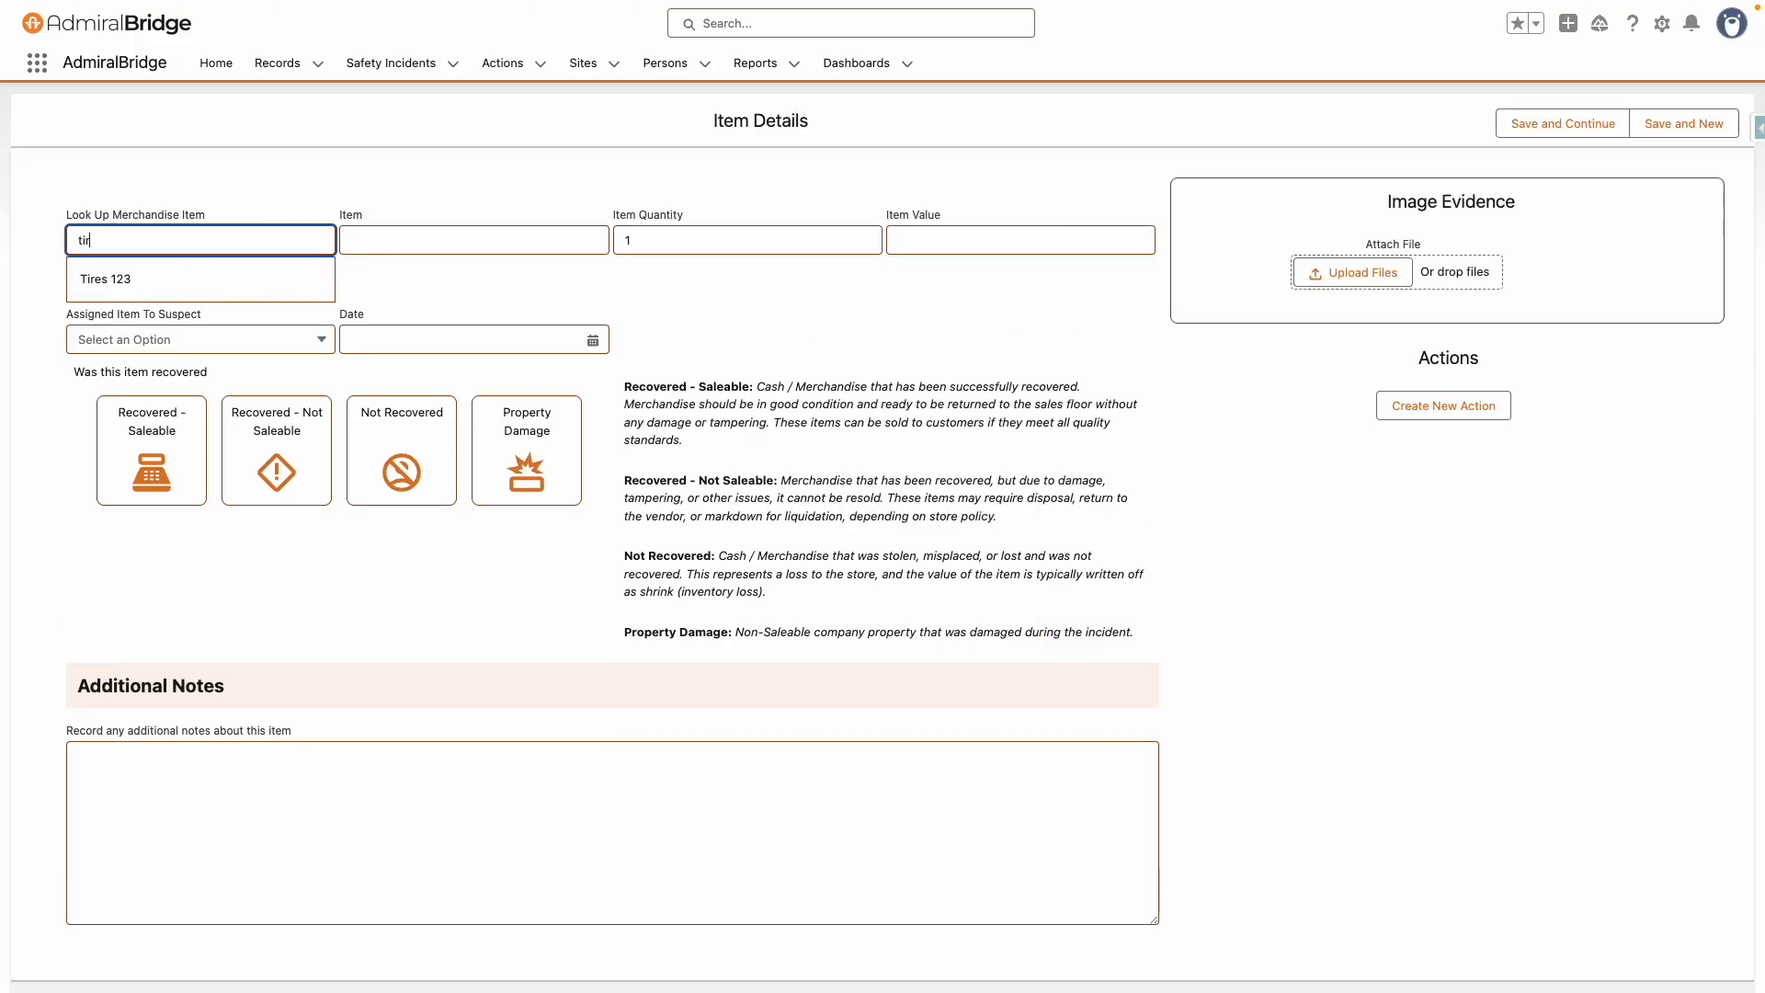
pyautogui.click(131, 278)
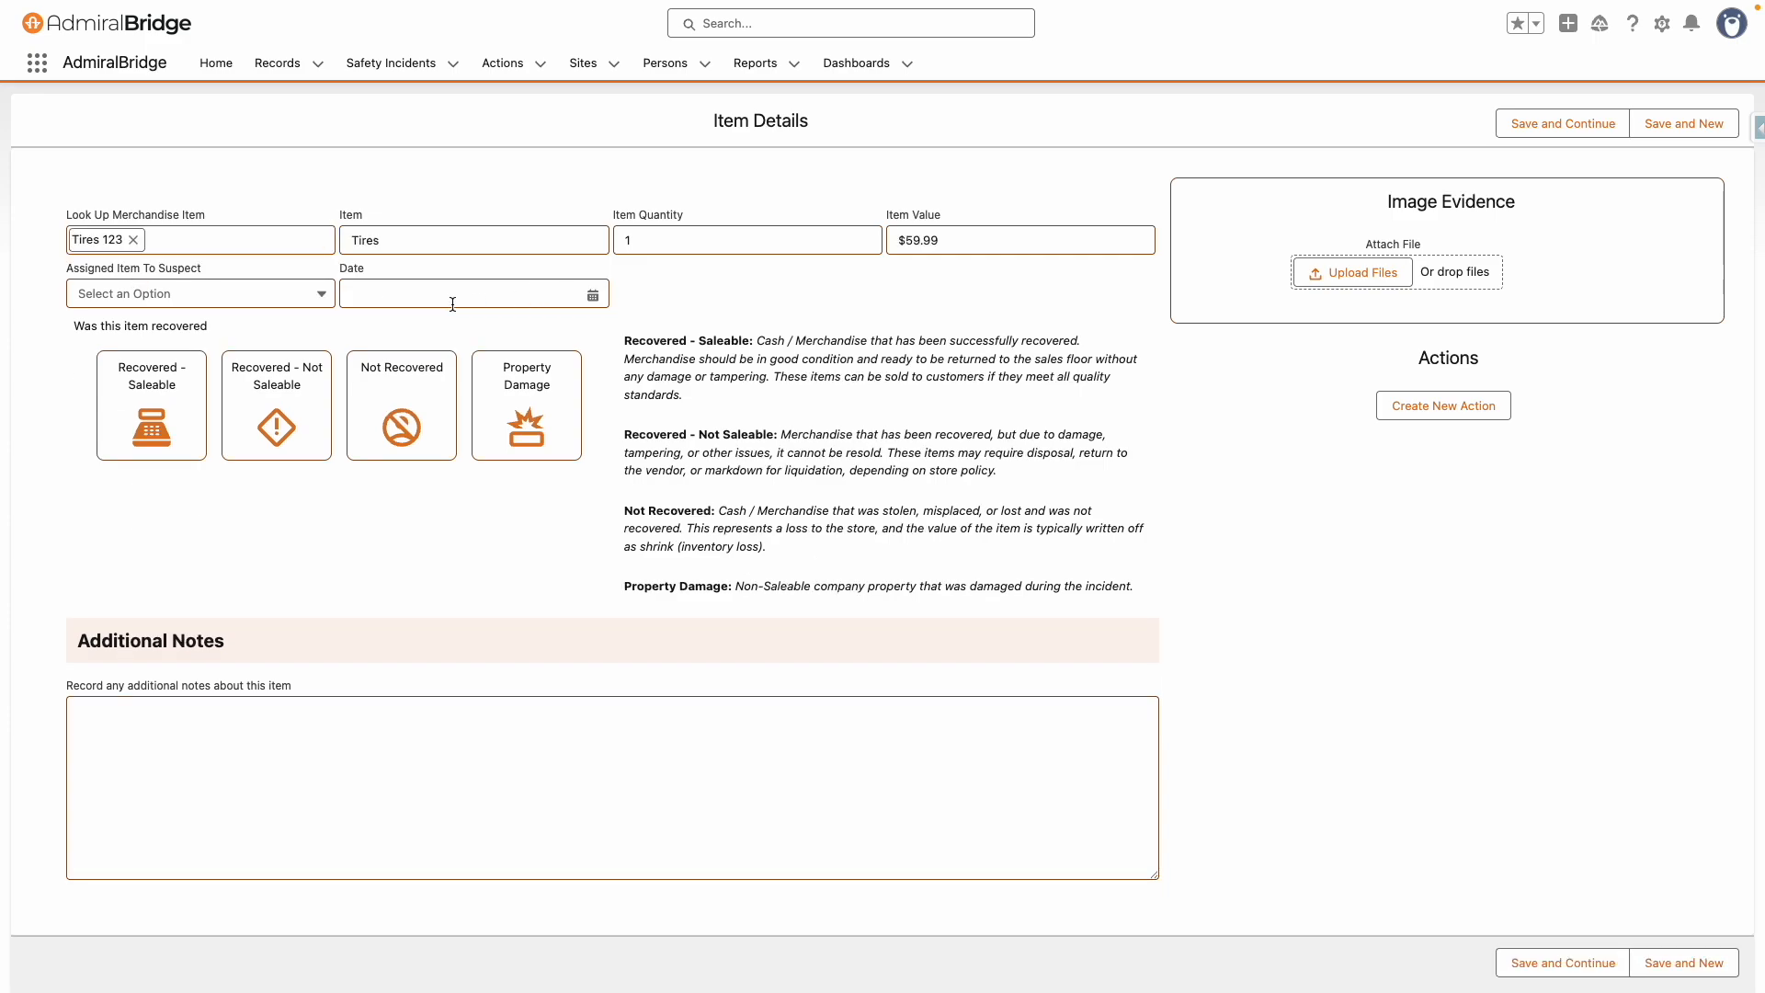
pyautogui.click(273, 302)
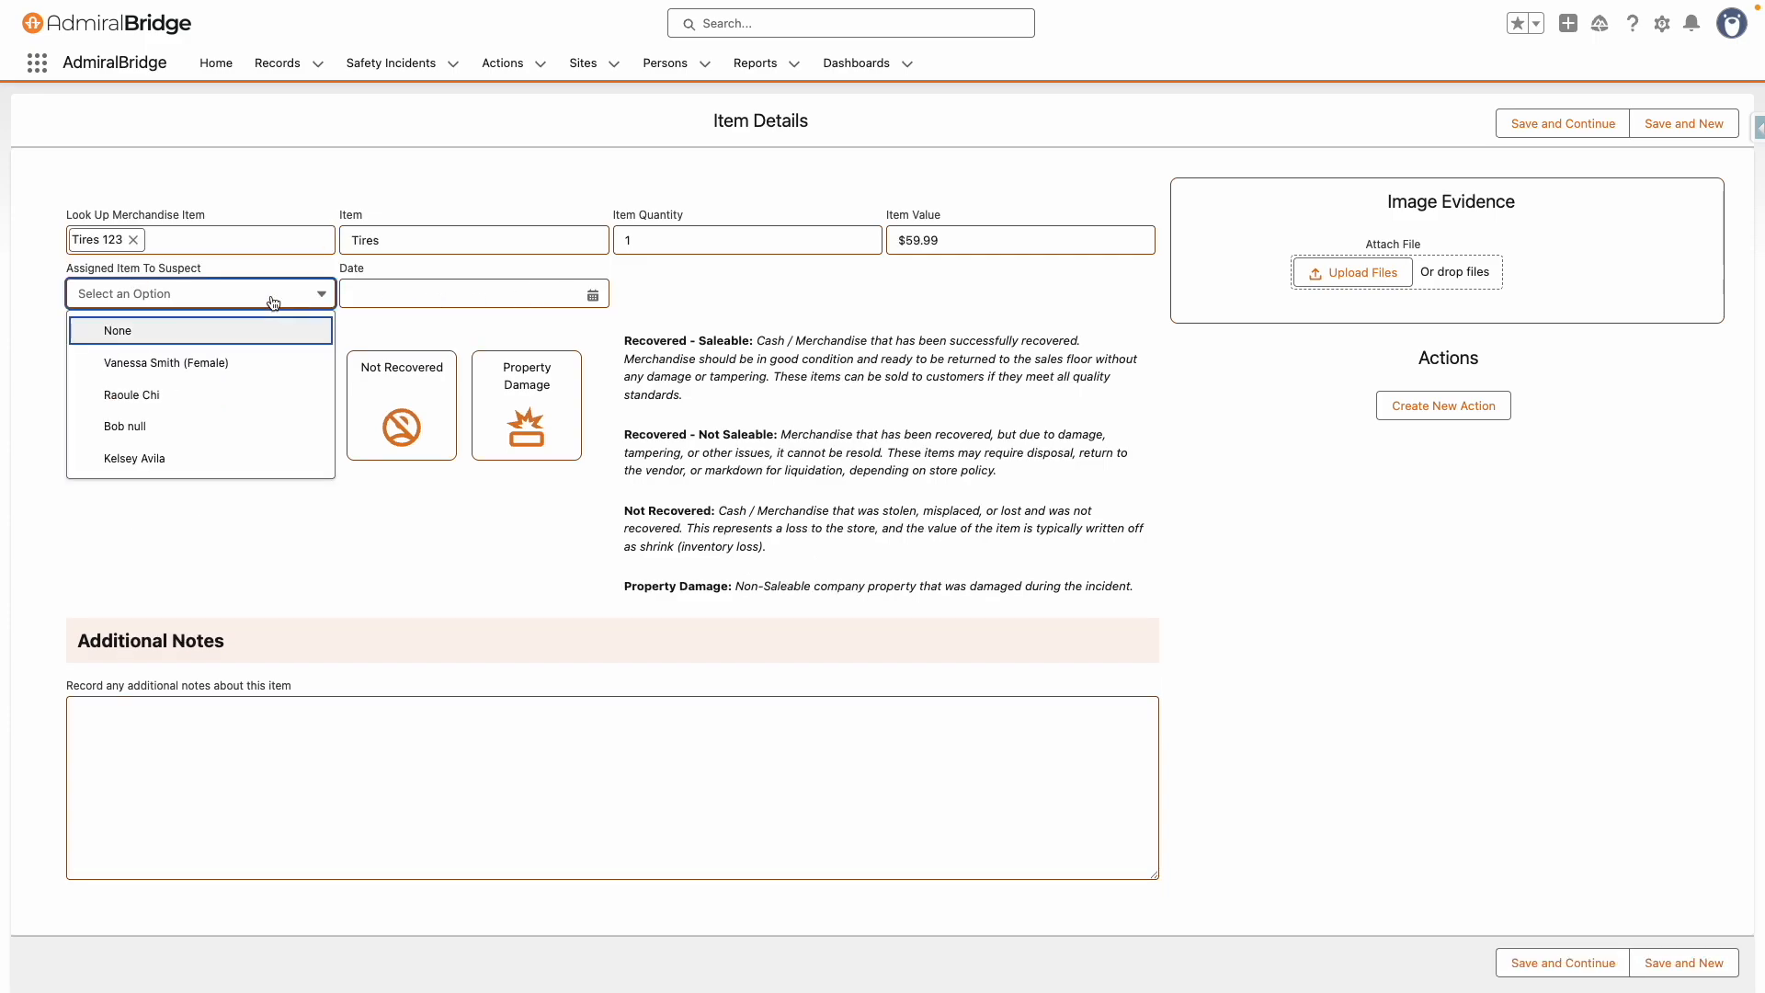
pyautogui.click(172, 410)
pyautogui.click(376, 448)
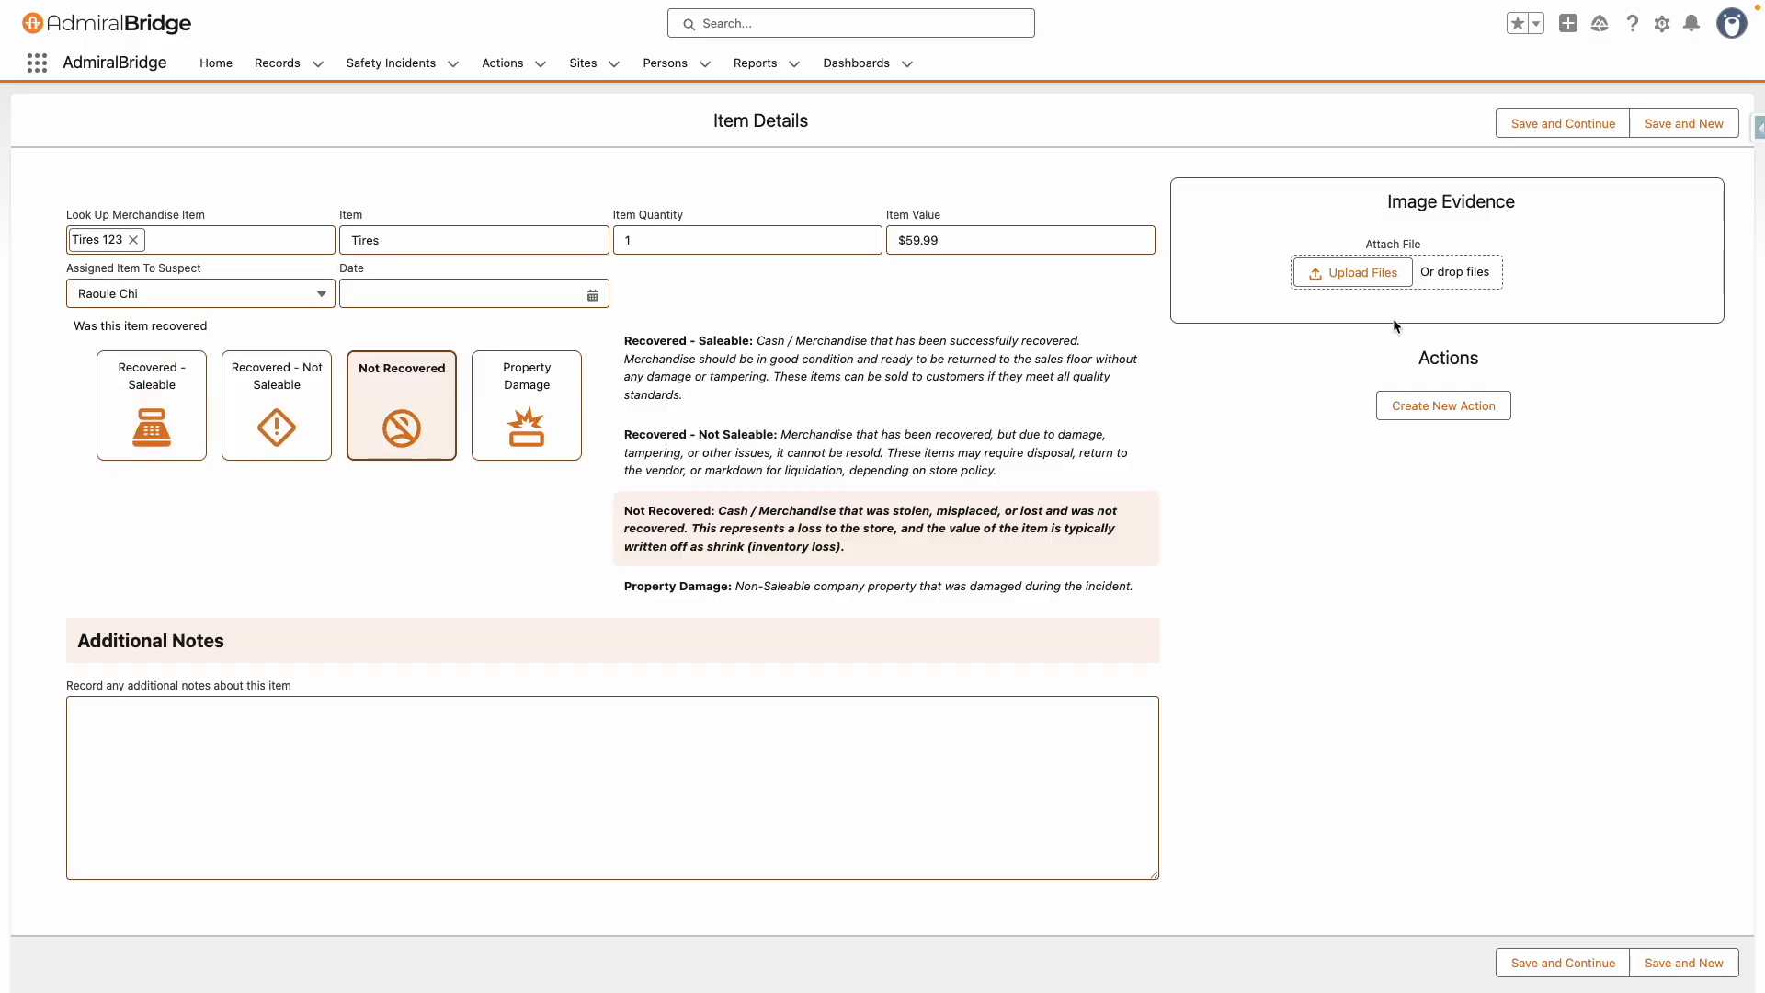
pyautogui.click(1606, 127)
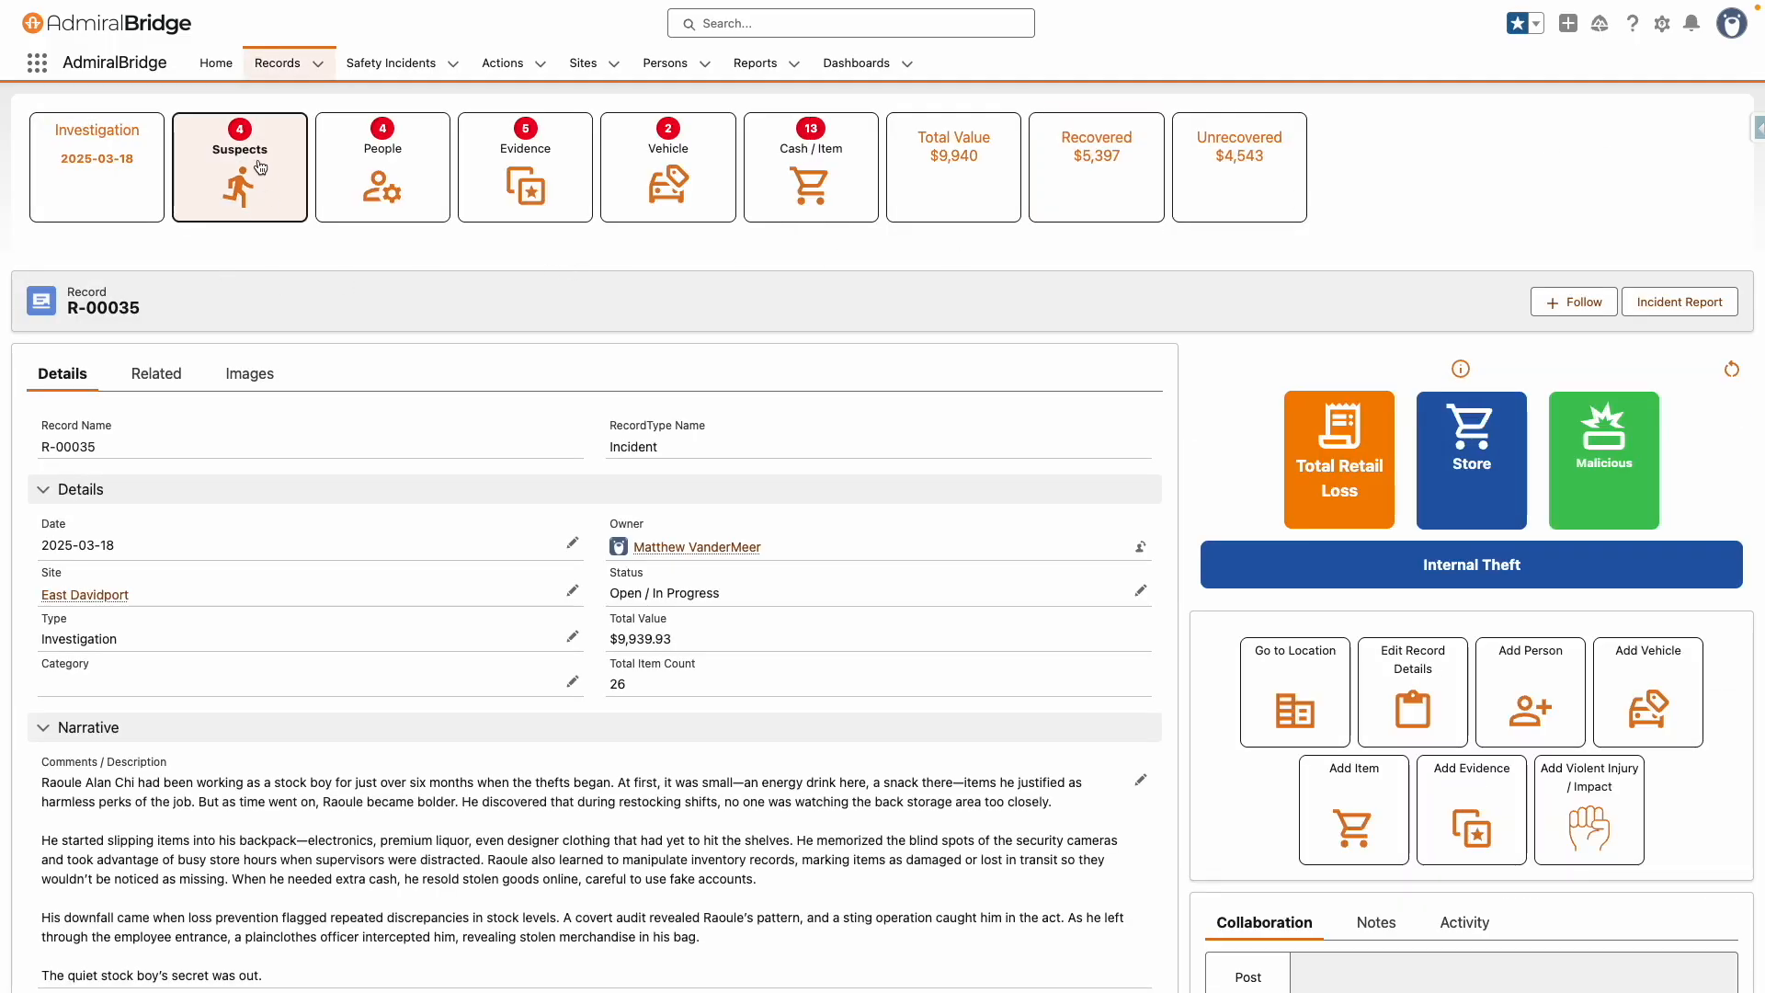
# Add a person as an employee suspect by searching employees for 123 and selecting the match
pyautogui.click(1523, 716)
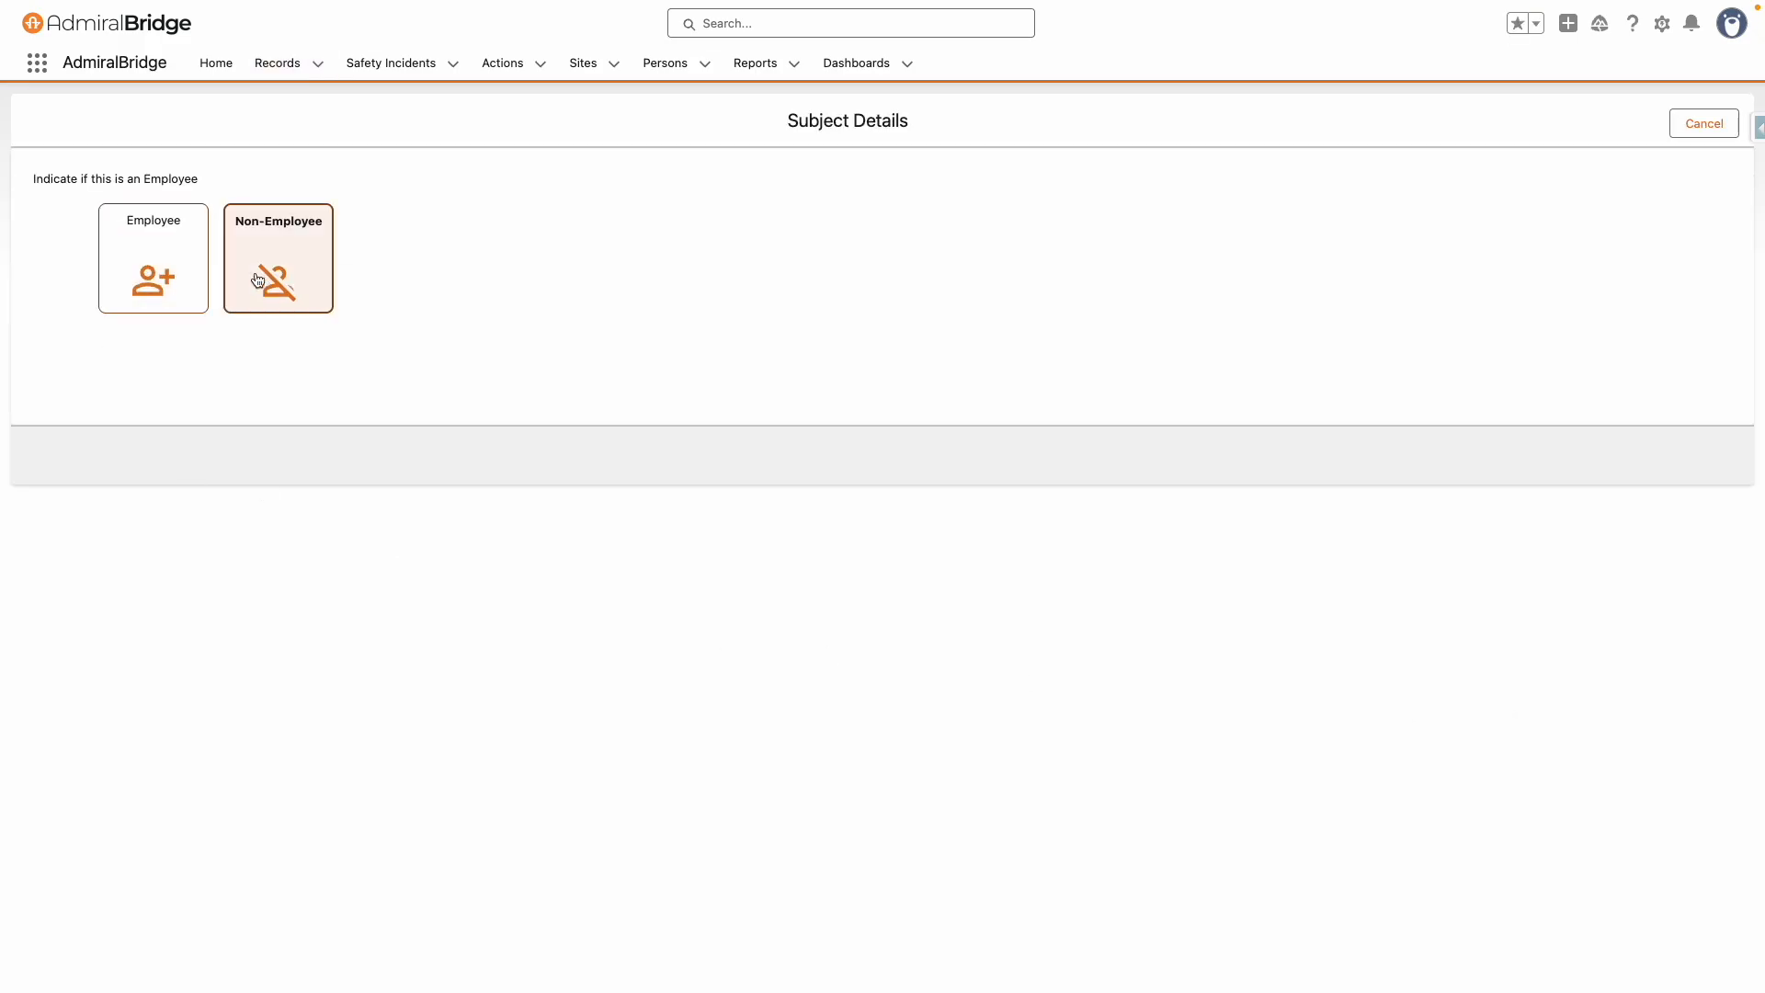
pyautogui.click(181, 274)
pyautogui.click(458, 284)
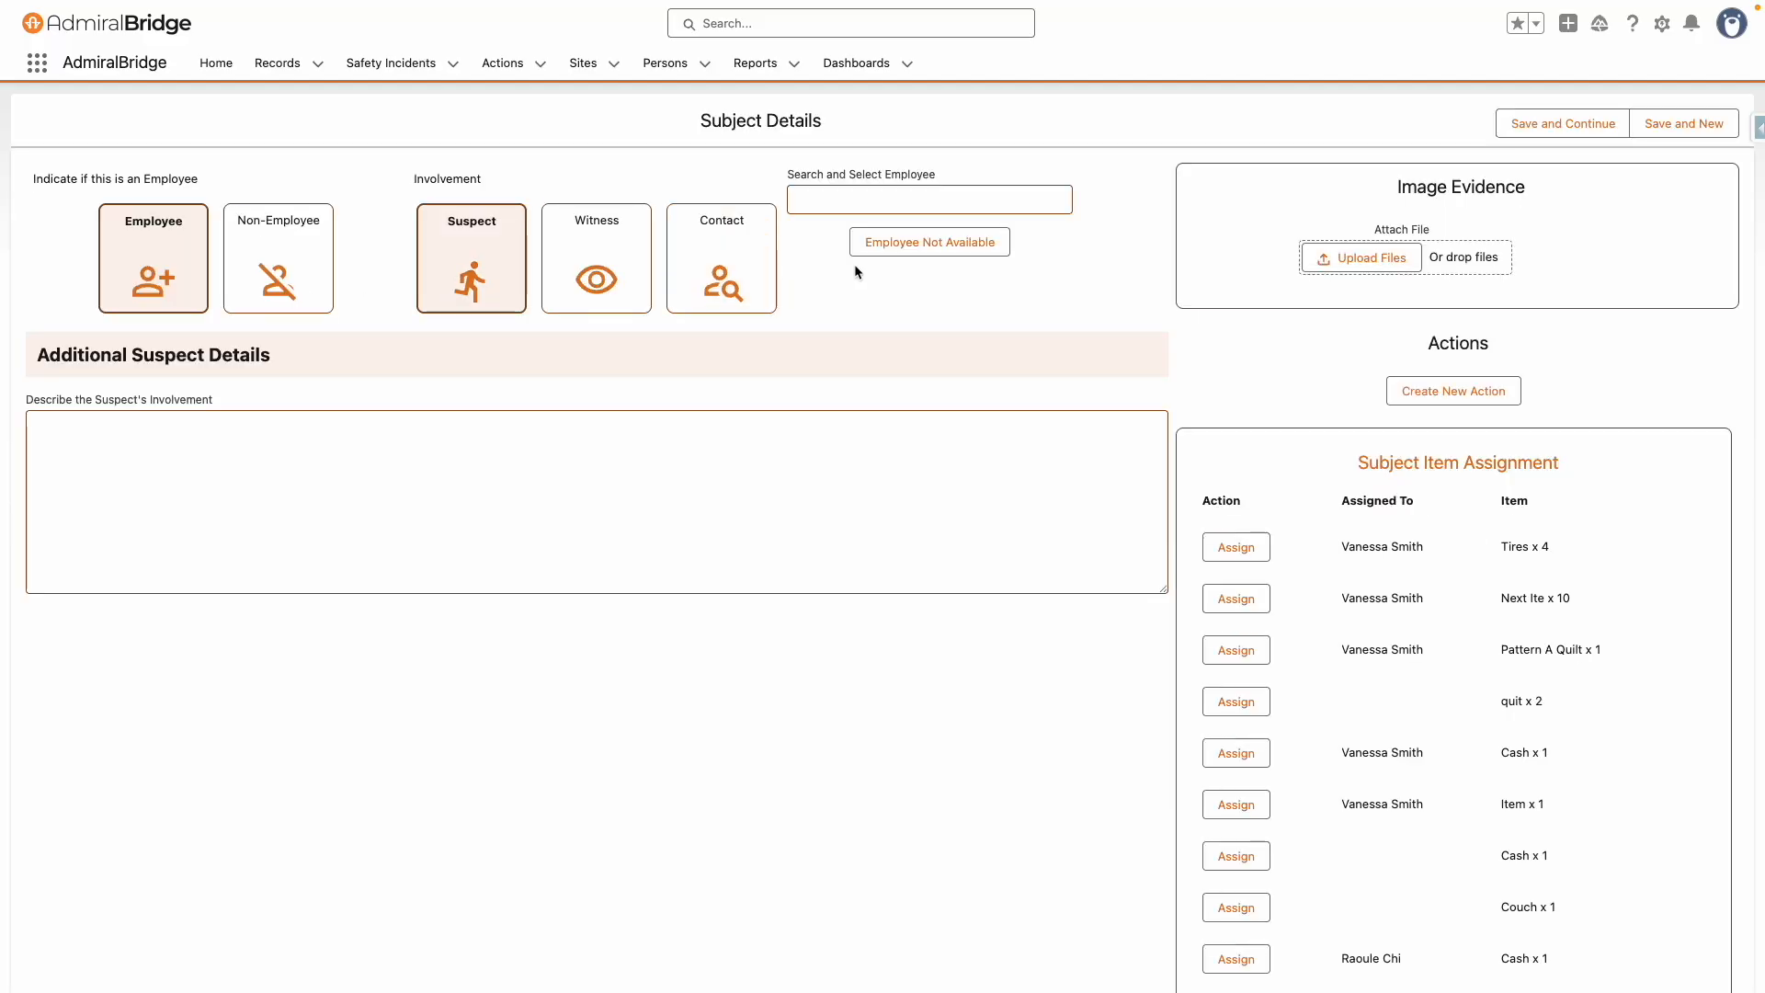
pyautogui.click(939, 204)
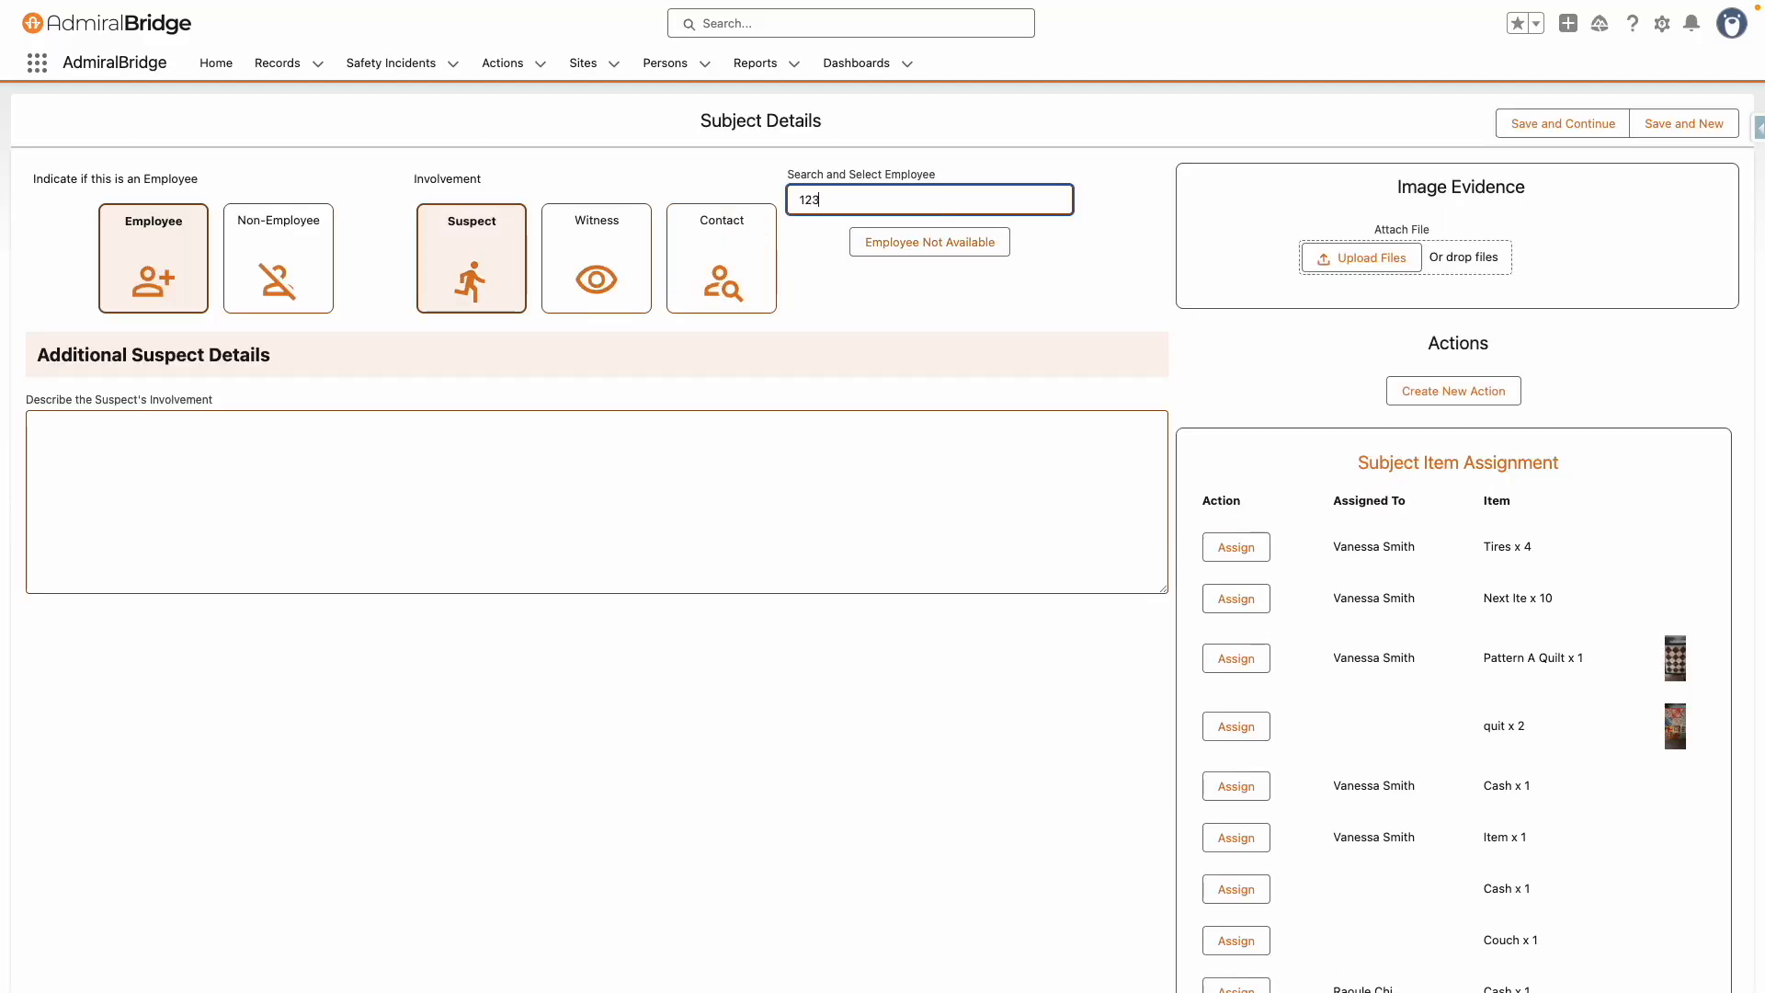
pyautogui.click(817, 522)
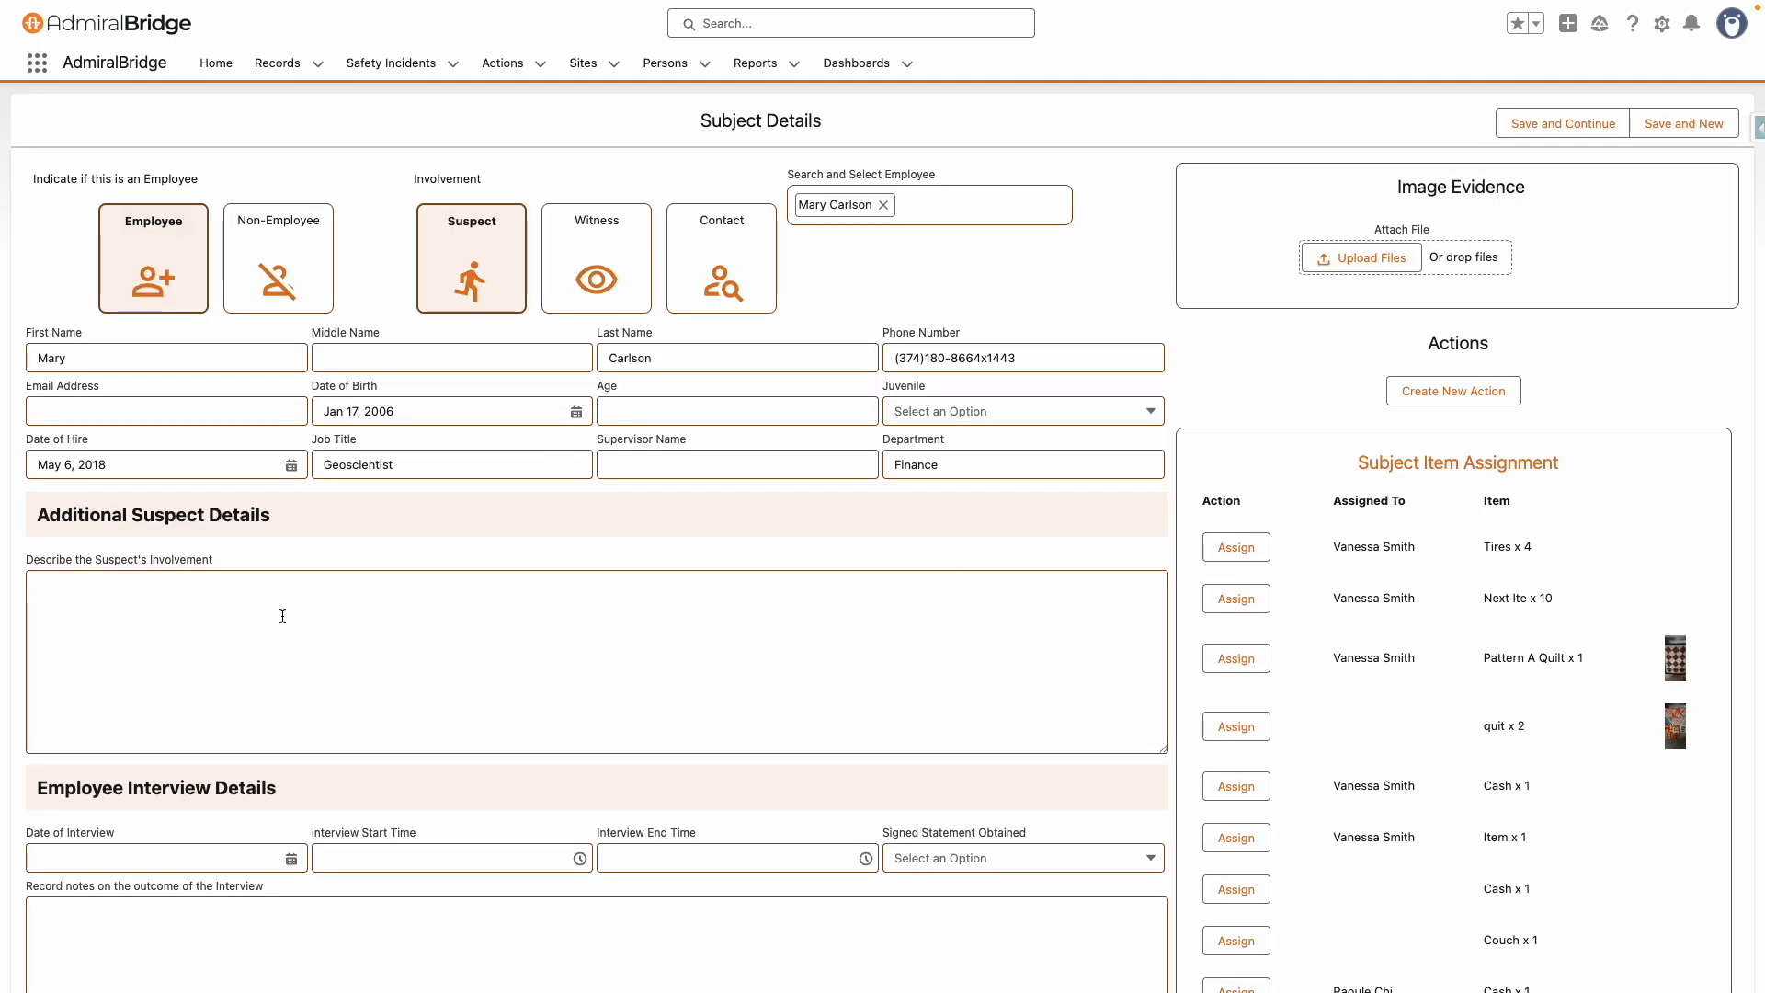
# Paste text into the suspect's involvement description and the interview outcome notes
pyautogui.scroll(-2, 279, 588)
pyautogui.click(278, 558)
pyautogui.write('Lorem ipsum dolor sit amet, consectetur adipiscing elit. Cras tincidunt nulla non leo eleifend molestie. Praesent lacinia varius lectus, et vestibulum ex rutrum ac. Sed maximus, magna in molestie molestie, sapien metus auctor diam, eu sodales lectus tellus ornare ipsum. Nullam quis quam et quam euismod ullamcorper vitae in augue. Etiam velit mi, dictum sed dictum eu, egestas non dui. Cras ullamcorper ultrices ligula vitae varius. Donec porta erat eget urna porttitor, et finibus ante pharetra. In facilisis tempus facilisis. Aliquam in leo massa.  Nunc malesuada ultrices tellus, at commodo velit auctor vitae. Fusce elementum lacus id pretium vehicula. Maecenas diam augue, bibendum eget iaculis a, tincidunt at arcu. Pellentesque tristique lacus a turpis egestas, nec viverra lacus posuere. Donec imperdiet quam ut consequat elementum. Nulla maximus hendrerit nulla, a consectetur lectus lobortis eu. Donec eget erat eget magna viverra lobortis. Duis facilisis tempus pharetra. Suspendisse ut dignissim turpis. Mauris lorem urna, commodo id massa non, facilisis rutrum tortor. Proin accumsan eu est venenatis tempor. Etiam convallis ligula nisl, fringilla rhoncus lorem ornare molestie. Sed auctor id mi vitae sollicitudin. Phasellus finibus lacus sed leo dignissim, quis scelerisque ex semper.')
pyautogui.scroll(-12, 279, 557)
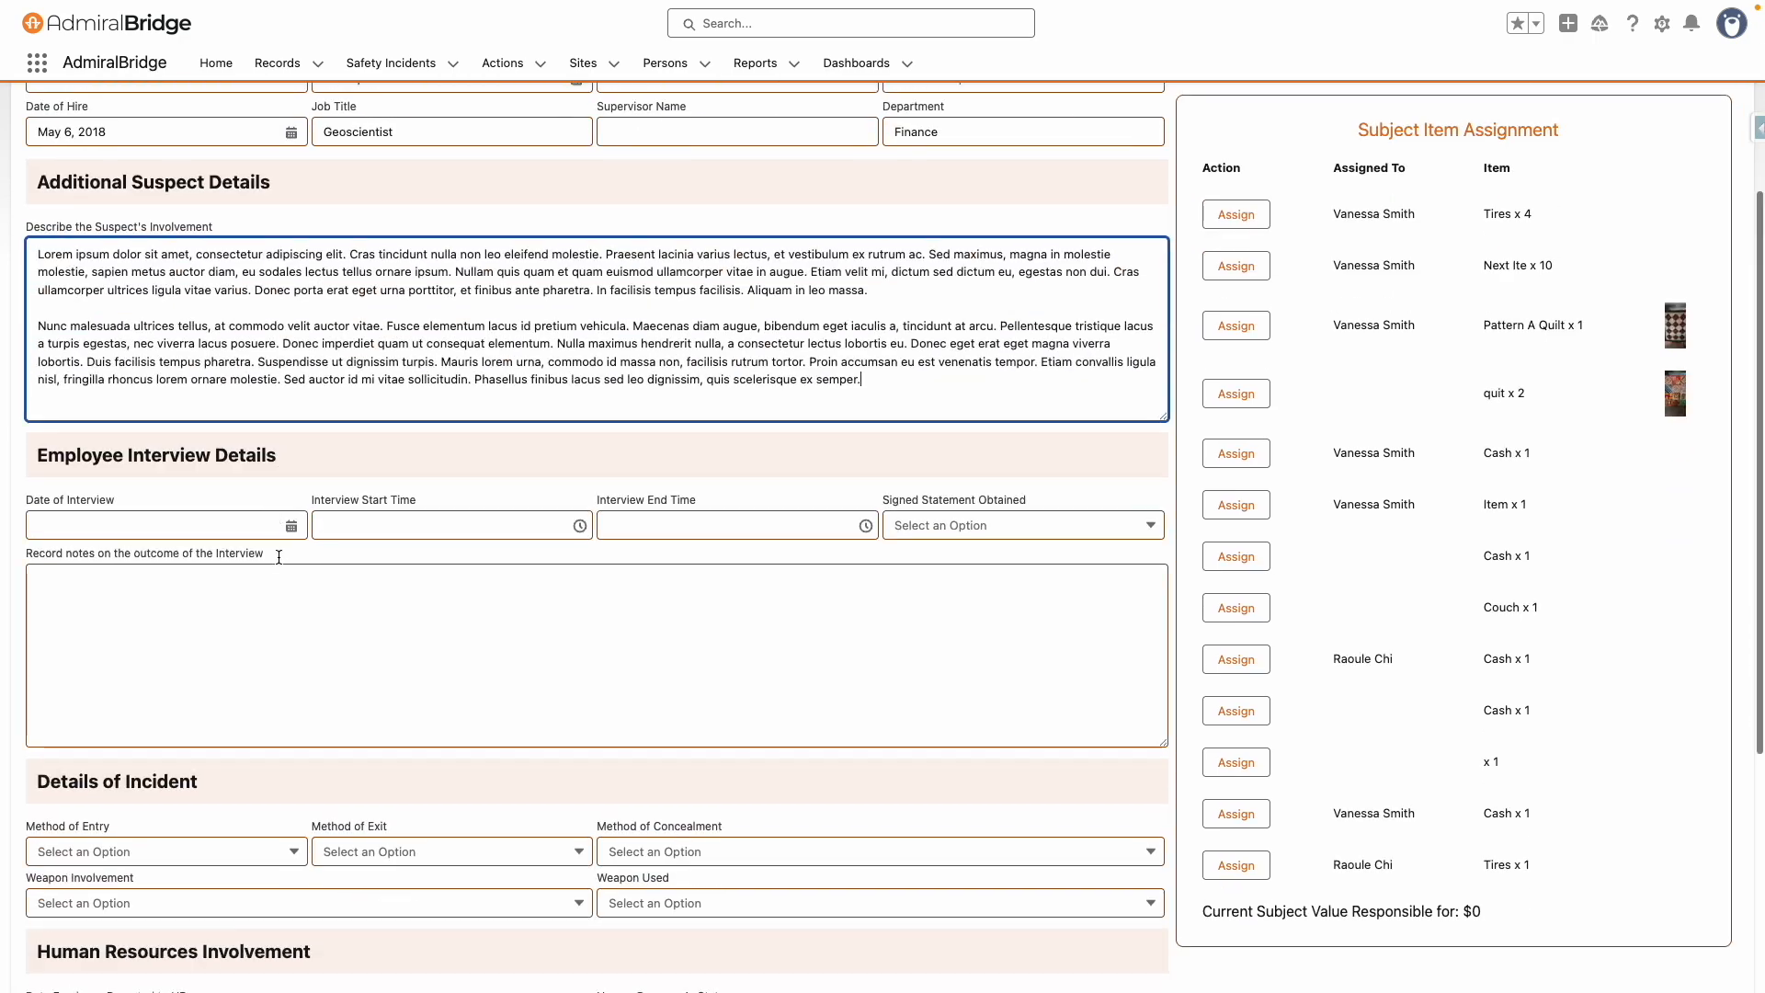
pyautogui.click(252, 414)
pyautogui.write('Lorem ipsum dolor sit amet, consectetur adipiscing elit. Cras tincidunt nulla non leo eleifend molestie. Praesent lacinia varius lectus, et vestibulum ex rutrum ac. Sed maximus, magna in molestie molestie, sapien metus auctor diam, eu sodales lectus tellus ornare ipsum. Nullam quis quam et quam euismod ullamcorper vitae in augue. Etiam velit mi, dictum sed dictum eu, egestas non dui. Cras ullamcorper ultrices ligula vitae varius. Donec porta erat eget urna porttitor, et finibus ante pharetra. In facilisis tempus facilisis. Aliquam in leo massa.  Nunc malesuada ultrices tellus, at commodo velit auctor vitae. Fusce elementum lacus id pretium vehicula. Maecenas diam augue, bibendum eget iaculis a, tincidunt at arcu. Pellentesque tristique lacus a turpis egestas, nec viverra lacus posuere. Donec imperdiet quam ut consequat elementum. Nulla maximus hendrerit nulla, a consectetur lectus lobortis eu. Donec eget erat eget magna viverra lobortis. Duis facilisis tempus pharetra. Suspendisse ut dignissim turpis. Mauris lorem urna, commodo id massa non, facilisis rutrum tortor. Proin accumsan eu est venenatis tempor. Etiam convallis ligula nisl, fringilla rhoncus lorem ornare molestie. Sed auctor id mi vitae sollicitudin. Phasellus finibus lacus sed leo dignissim, quis scelerisque ex semper.')
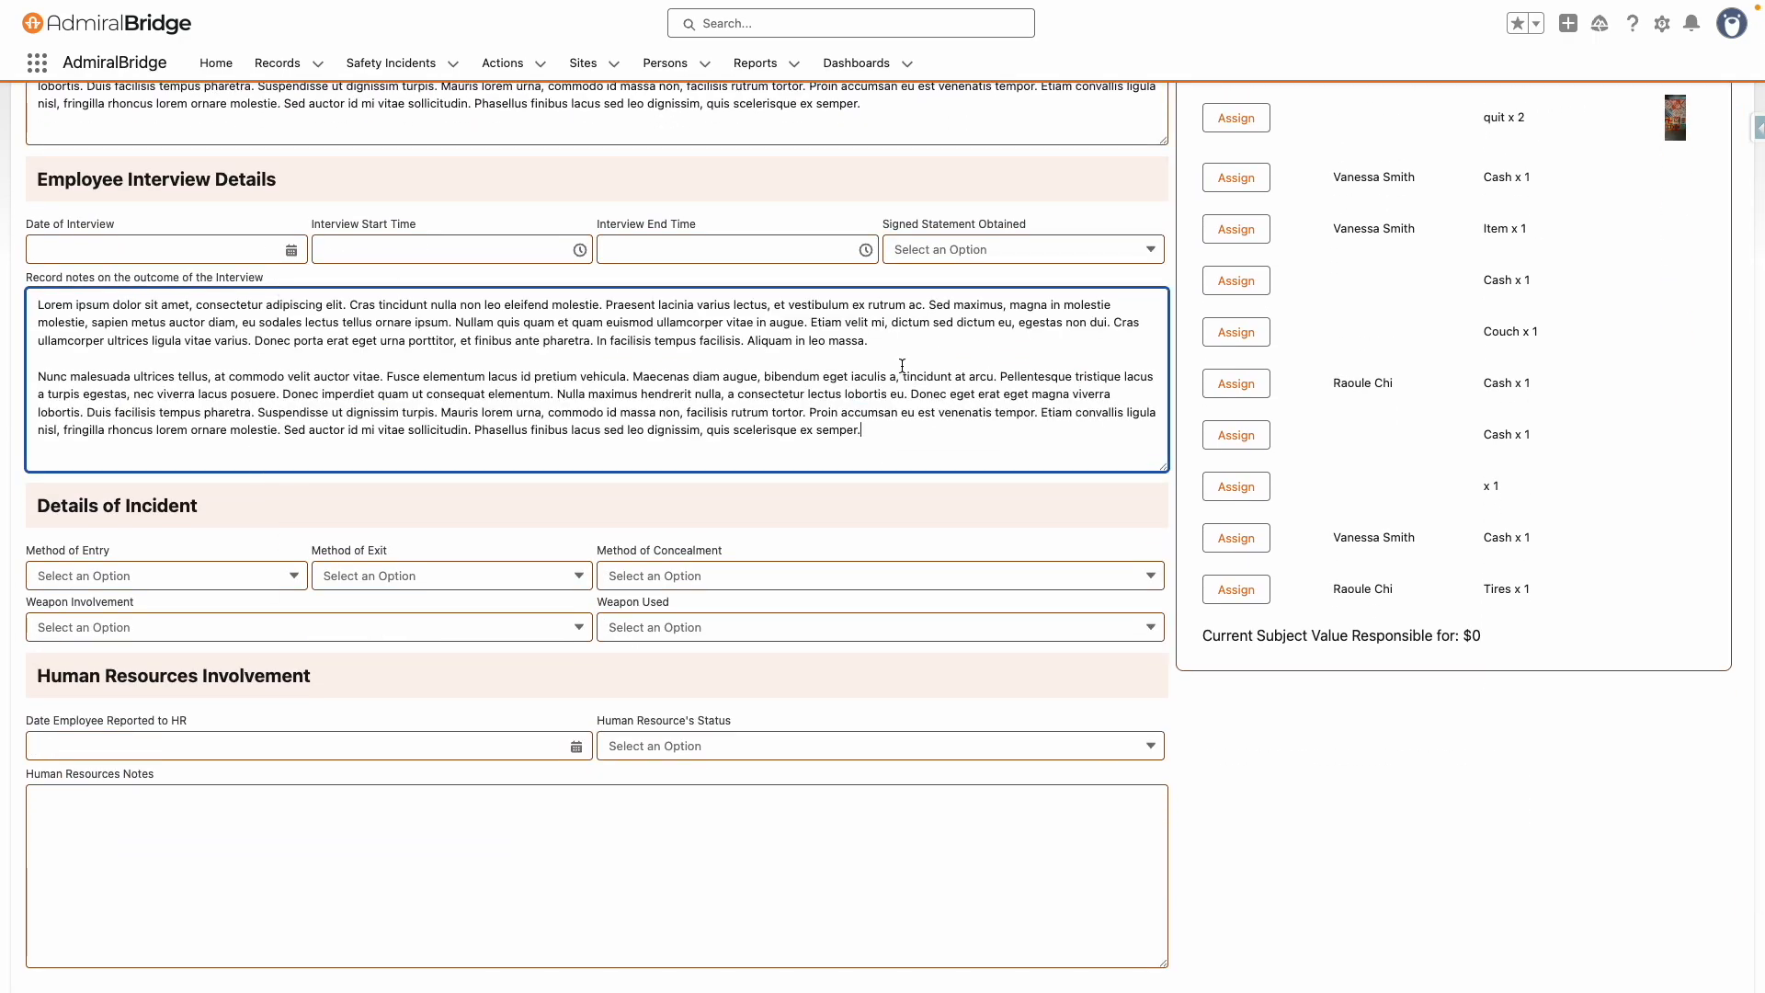
# Assign the quit x 2 and Cash x 1 items to this suspect, then save and start a new subject
pyautogui.scroll(6, 1044, 560)
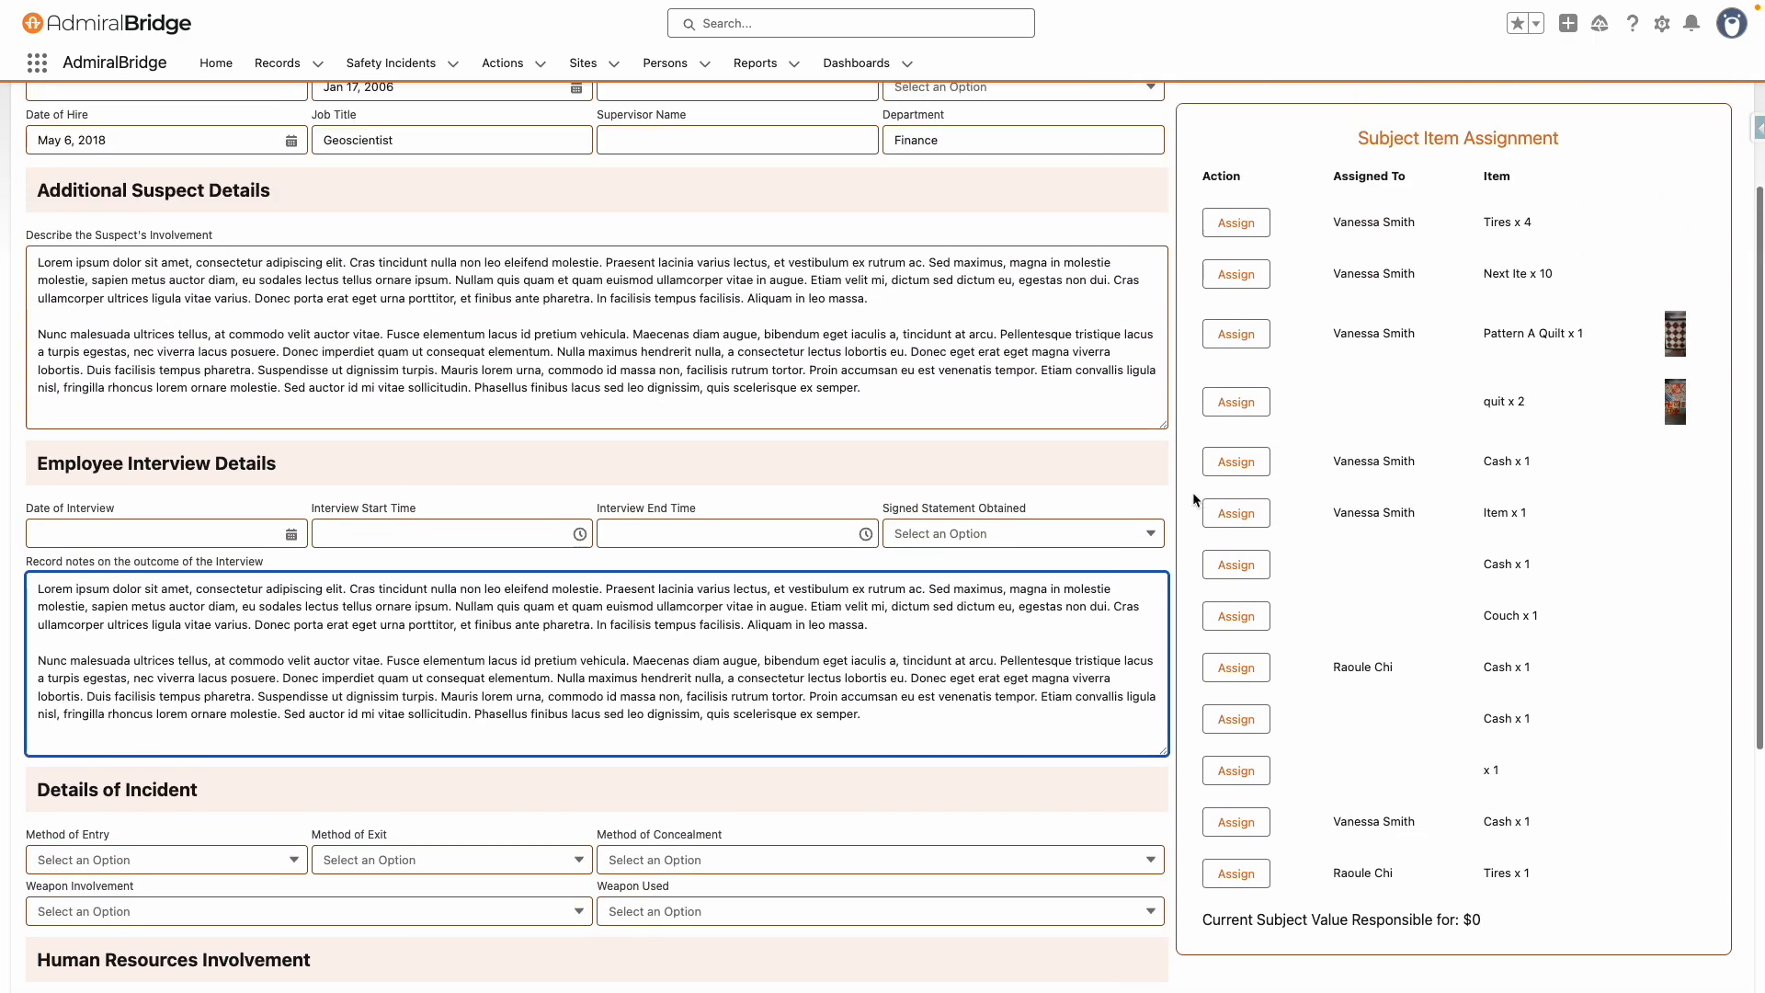
pyautogui.scroll(2, 1193, 499)
pyautogui.click(1235, 501)
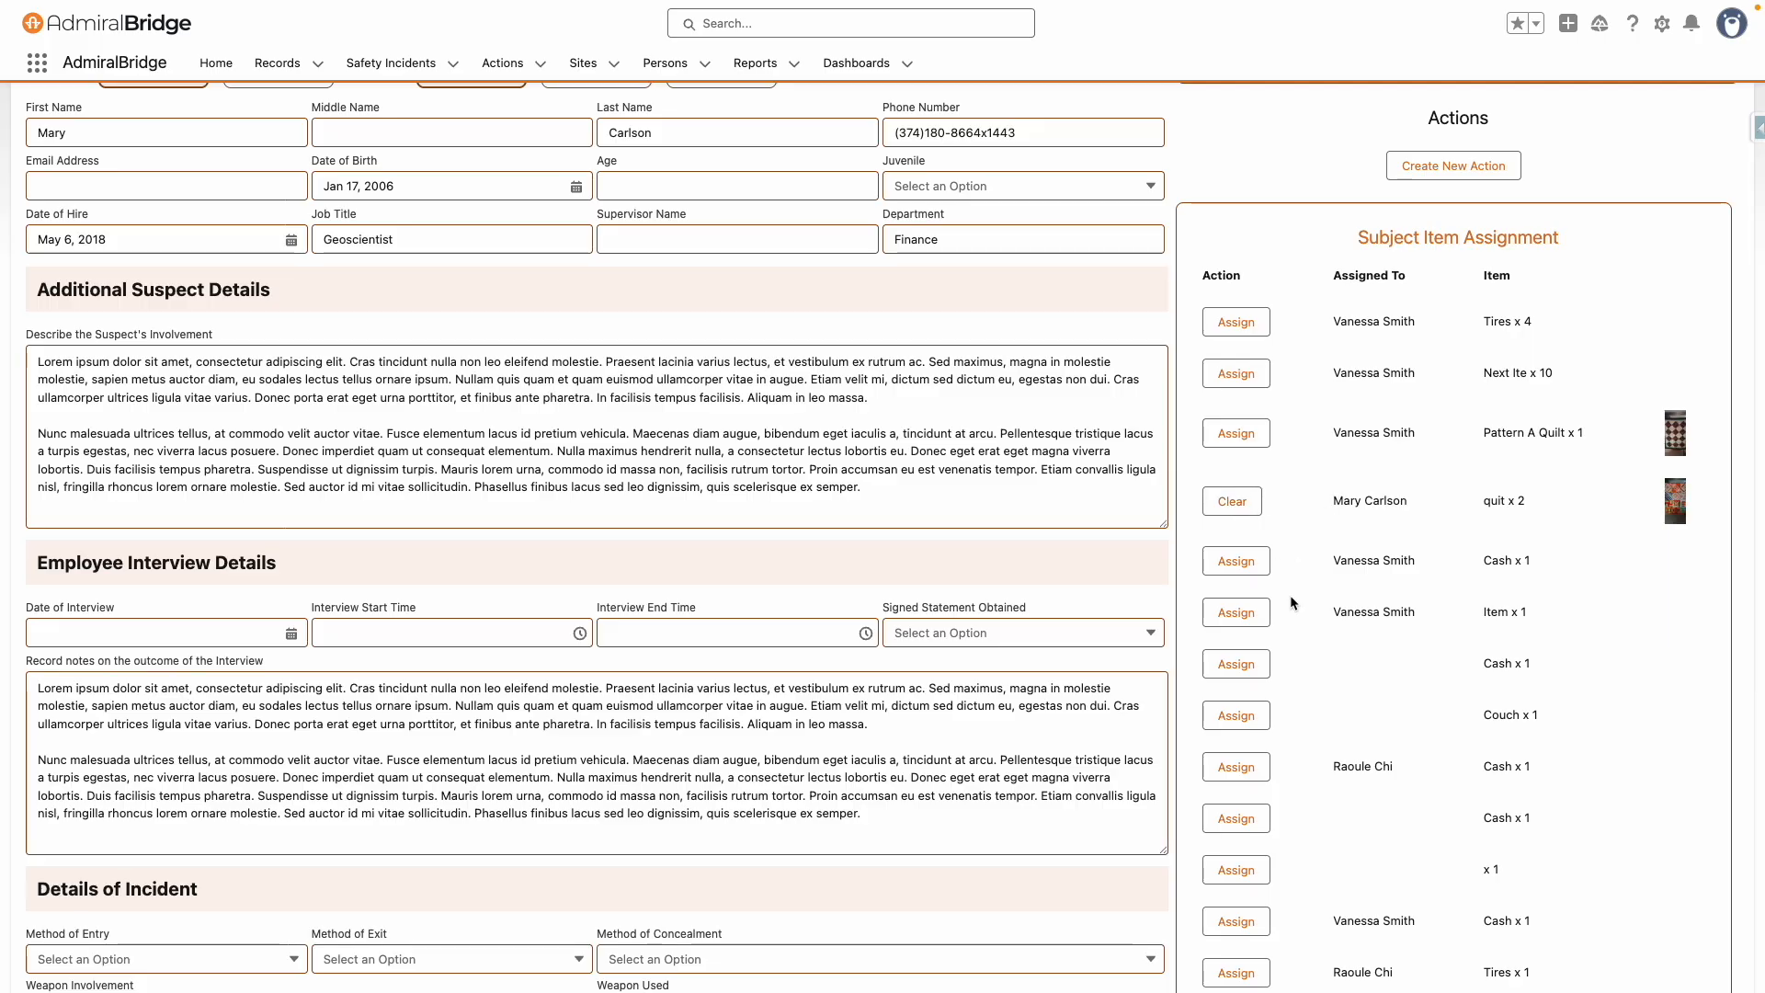
pyautogui.click(1236, 664)
pyautogui.scroll(5, 864, 541)
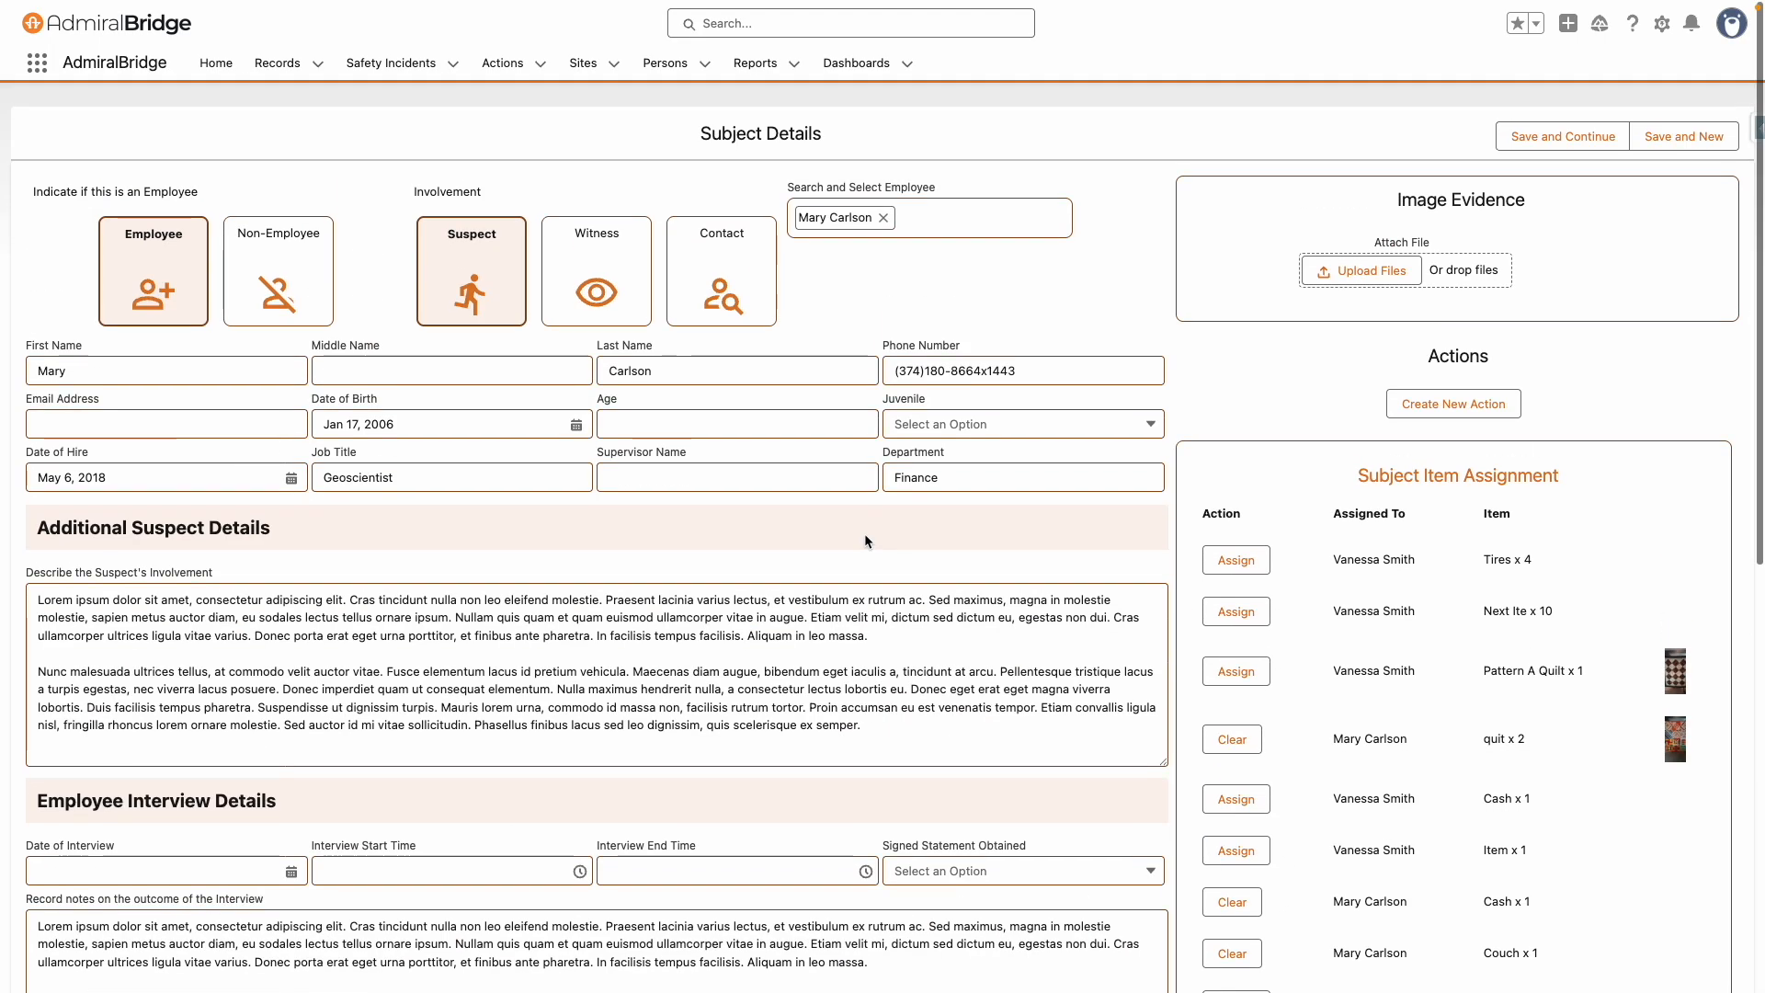
pyautogui.click(1684, 128)
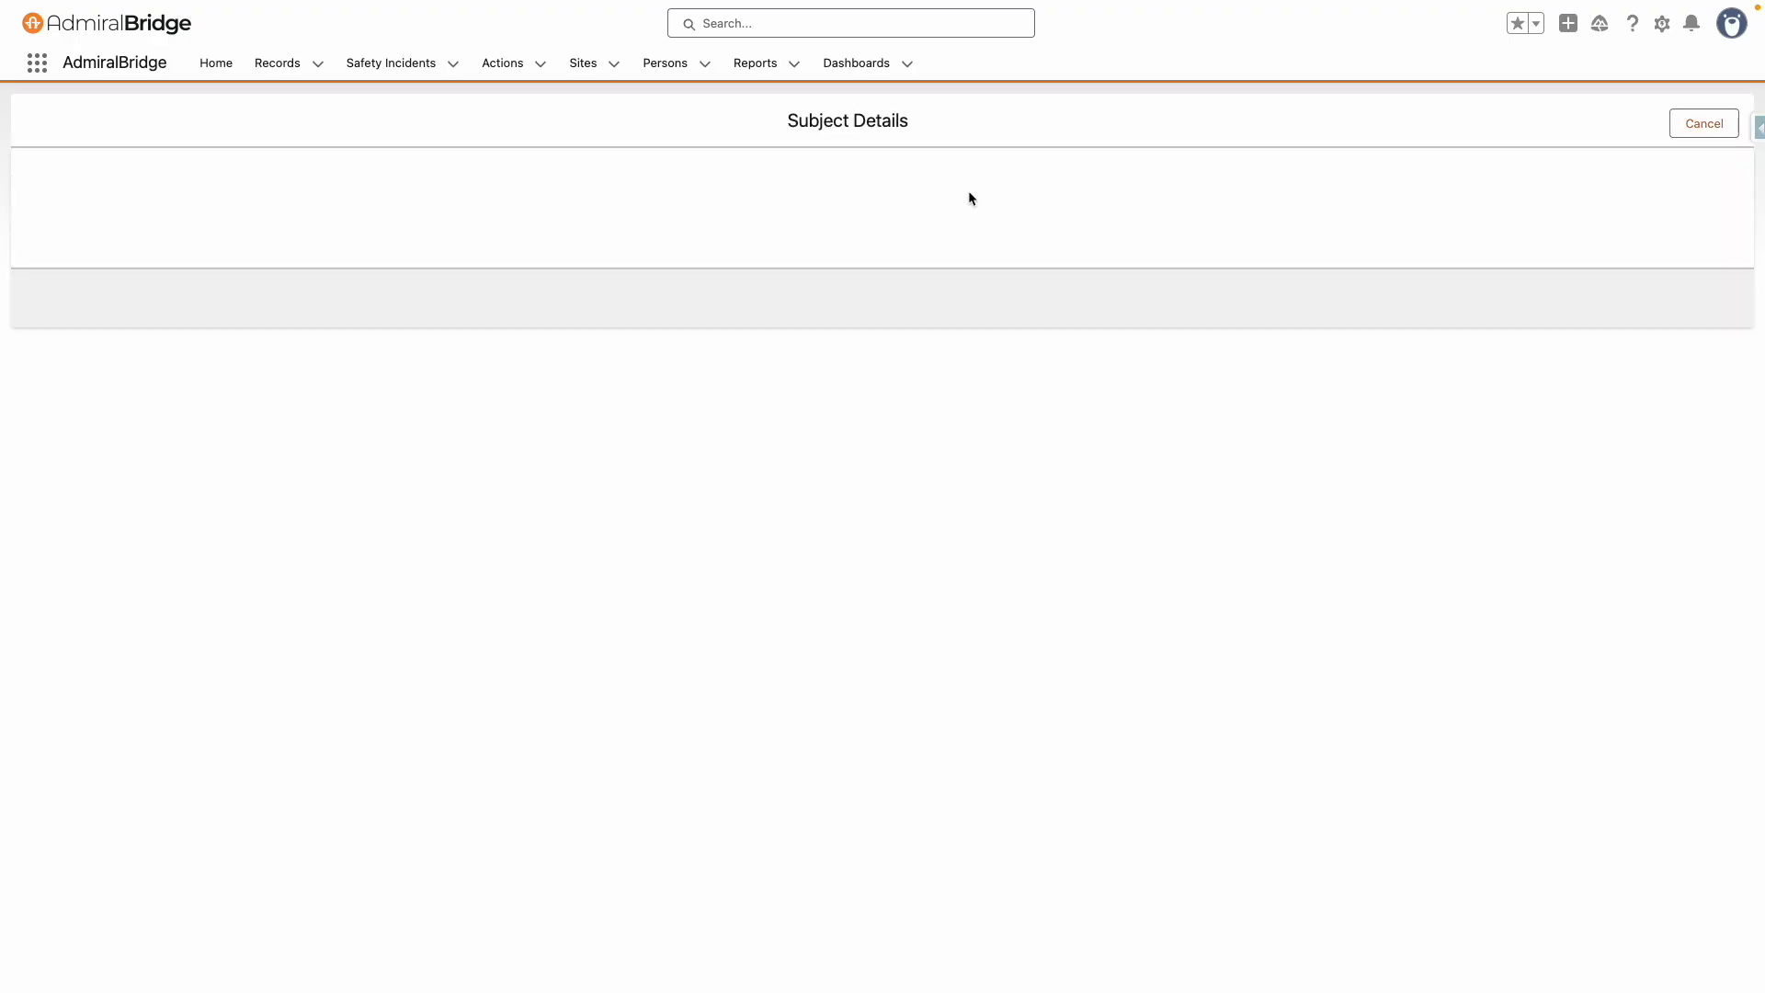
# Start a new non-employee suspect subject and enter the suspect's first name
pyautogui.click(296, 272)
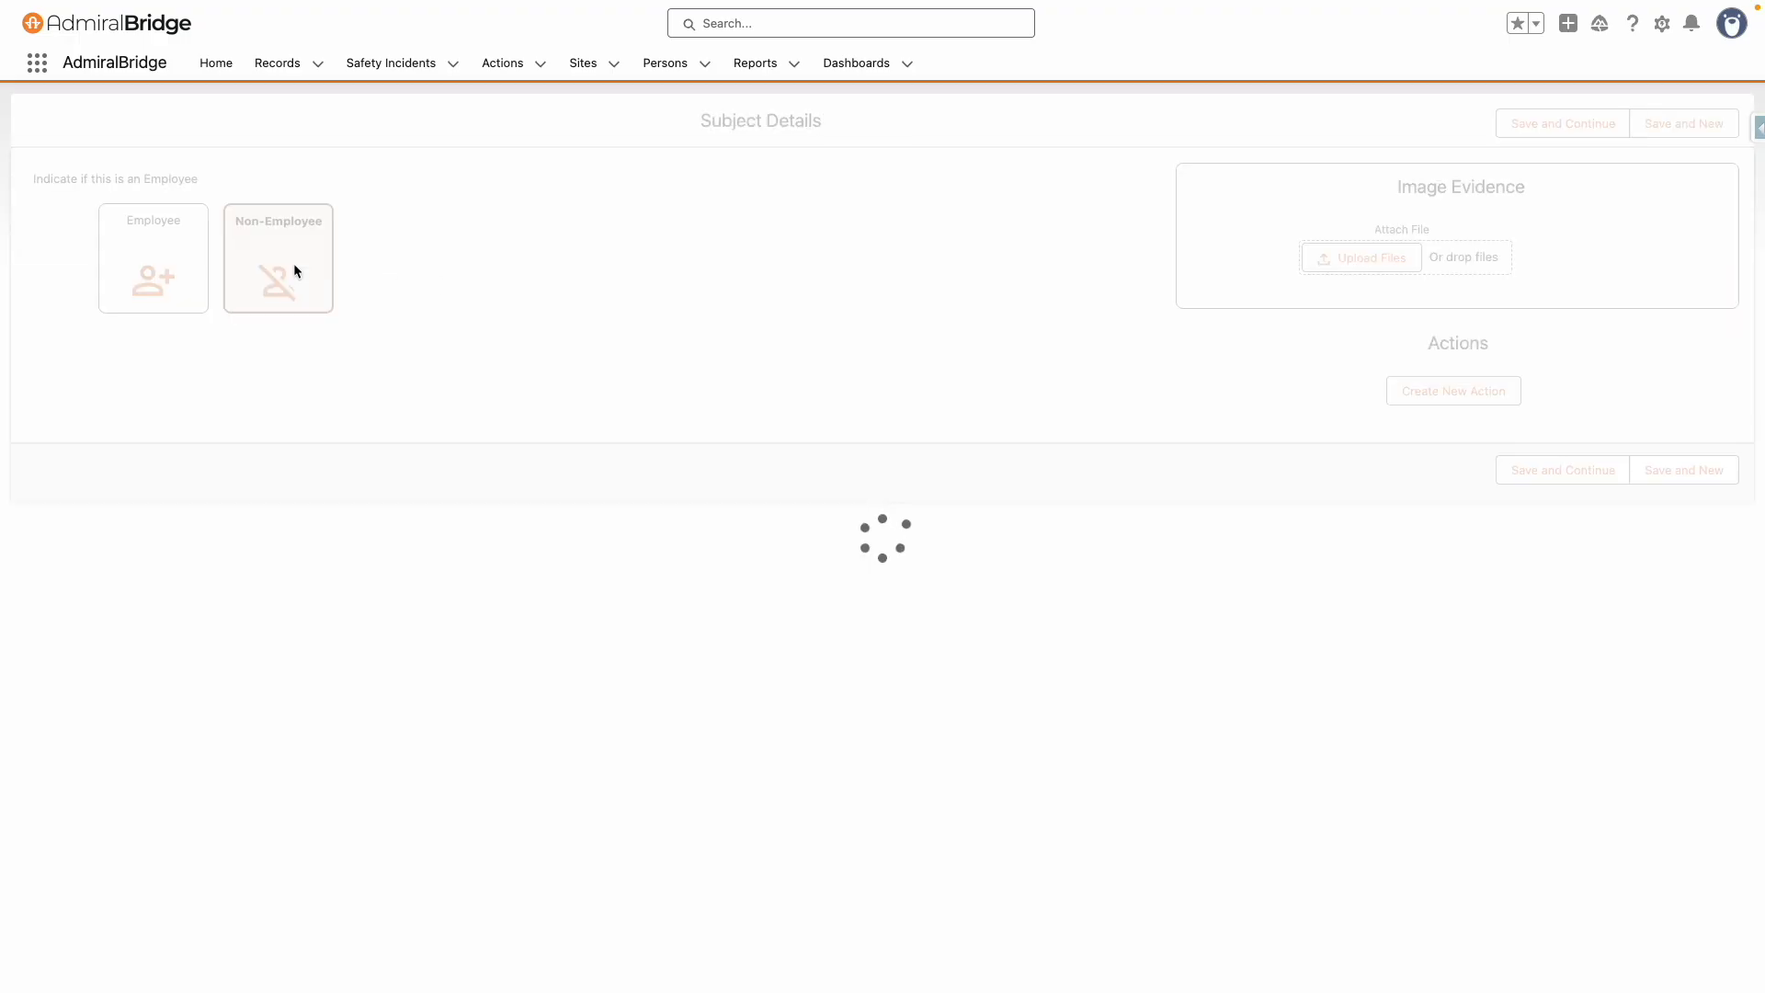
pyautogui.click(551, 274)
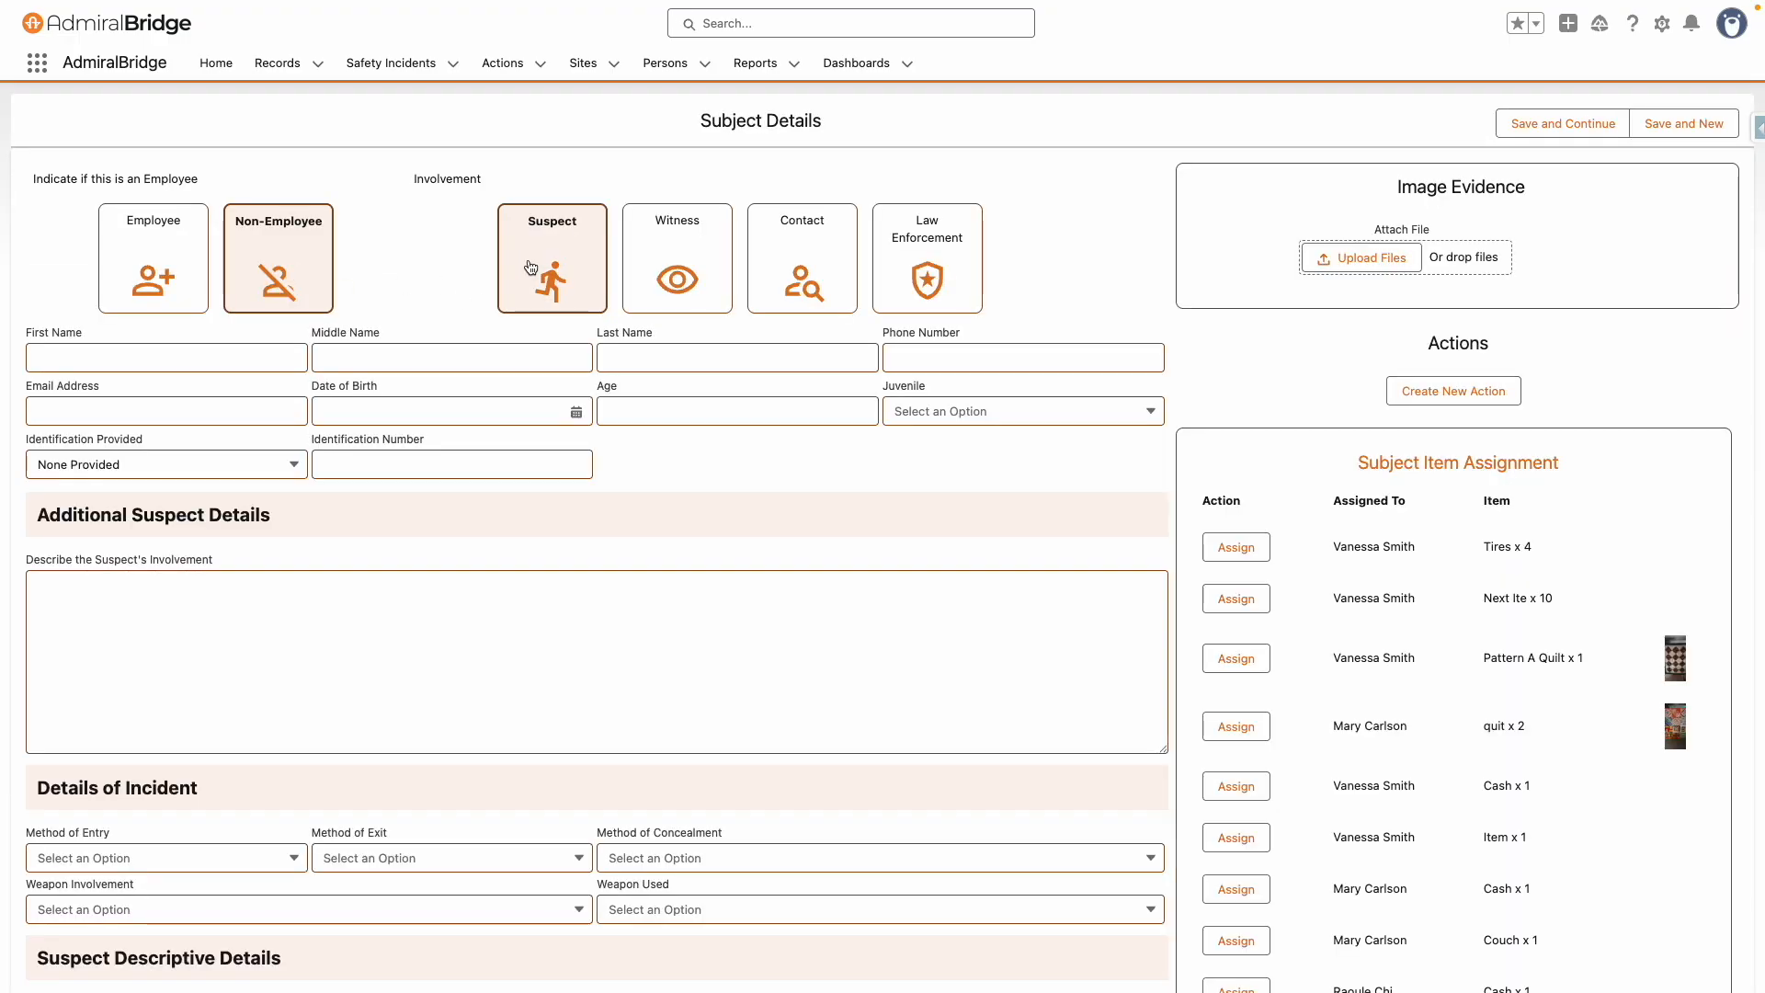
pyautogui.click(187, 358)
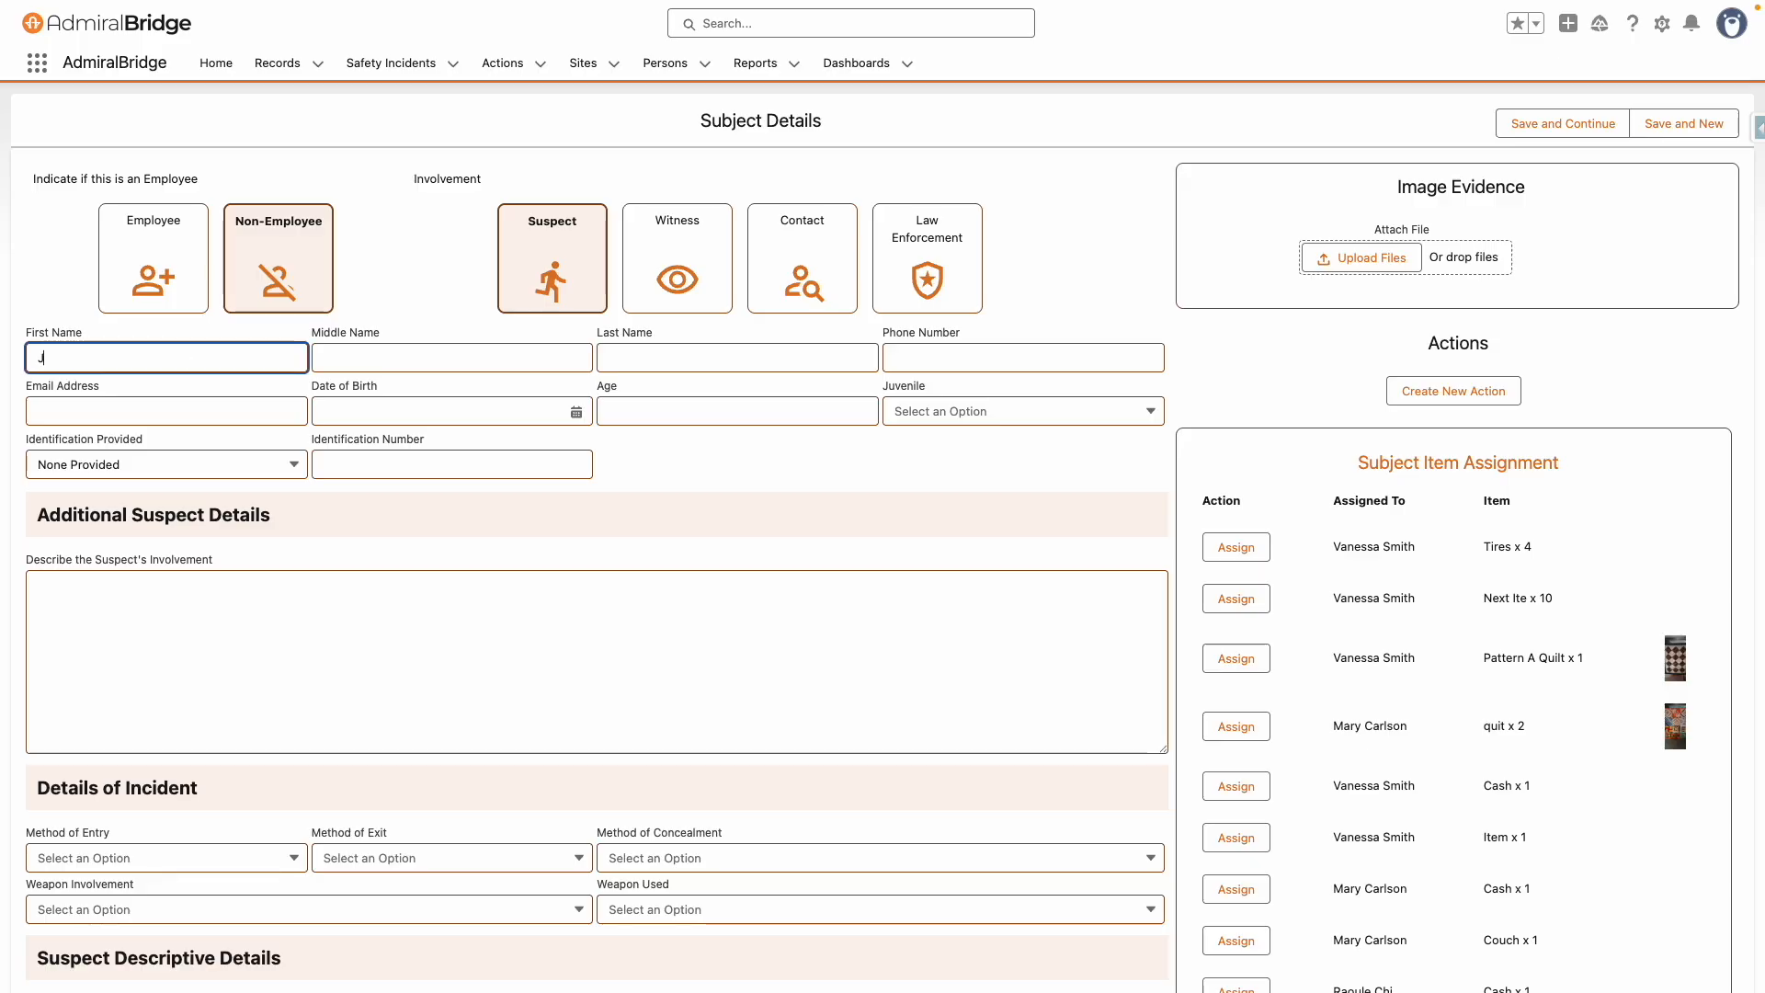
# Paste text into the suspect's involvement description
pyautogui.scroll(-2, 257, 583)
pyautogui.click(273, 450)
pyautogui.write('Lorem ipsum dolor sit amet, consectetur adipiscing elit. Cras tincidunt nulla non leo eleifend molestie. Praesent lacinia varius lectus, et vestibulum ex rutrum ac. Sed maximus, magna in molestie molestie, sapien metus auctor diam, eu sodales lectus tellus ornare ipsum. Nullam quis quam et quam euismod ullamcorper vitae in augue. Etiam velit mi, dictum sed dictum eu, egestas non dui. Cras ullamcorper ultrices ligula vitae varius. Donec porta erat eget urna porttitor, et finibus ante pharetra. In facilisis tempus facilisis. Aliquam in leo massa.  Nunc malesuada ultrices tellus, at commodo velit auctor vitae. Fusce elementum lacus id pretium vehicula. Maecenas diam augue, bibendum eget iaculis a, tincidunt at arcu. Pellentesque tristique lacus a turpis egestas, nec viverra lacus posuere. Donec imperdiet quam ut consequat elementum. Nulla maximus hendrerit nulla, a consectetur lectus lobortis eu. Donec eget erat eget magna viverra lobortis. Duis facilisis tempus pharetra. Suspendisse ut dignissim turpis. Mauris lorem urna, commodo id massa non, facilisis rutrum tortor. Proin accumsan eu est venenatis tempor. Etiam convallis ligula nisl, fringilla rhoncus lorem ornare molestie. Sed auctor id mi vitae sollicitudin. Phasellus finibus lacus sed leo dignissim, quis scelerisque ex semper.')
# Mark the suspect as apprehended, with a Thin physical build and Red hair color
pyautogui.scroll(-2, 278, 462)
pyautogui.scroll(-5, 277, 461)
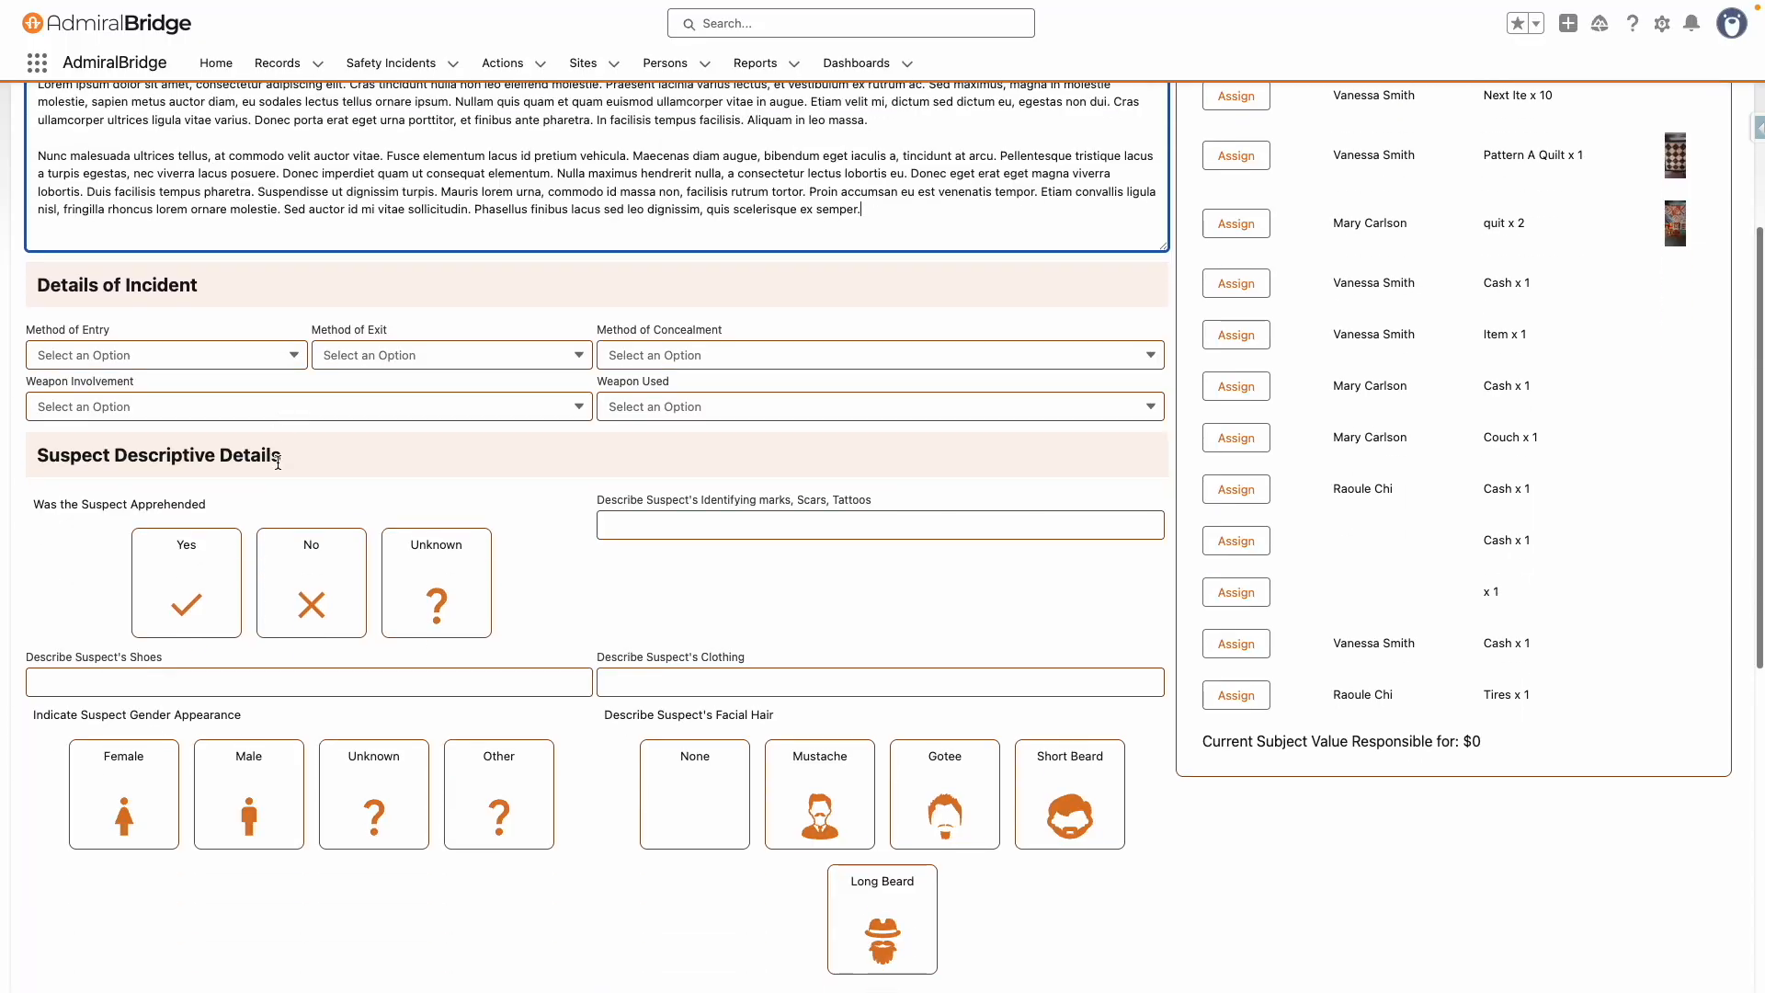
pyautogui.click(206, 317)
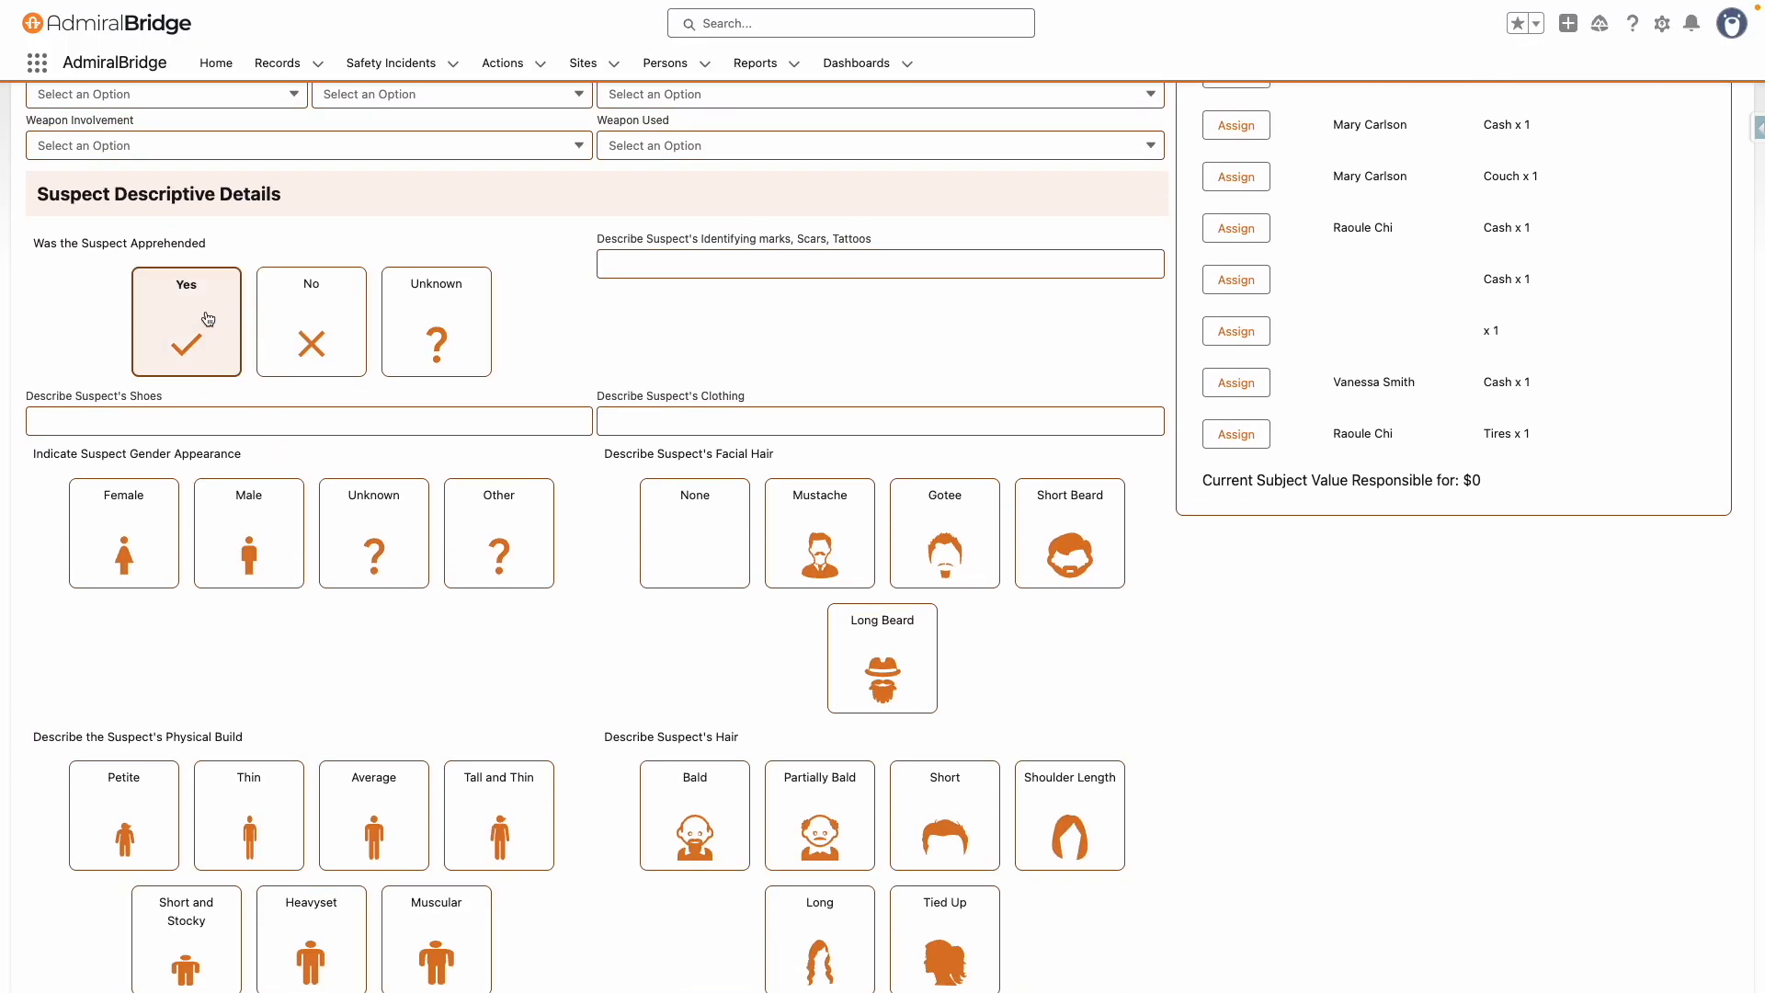
pyautogui.scroll(-4, 223, 400)
pyautogui.click(236, 424)
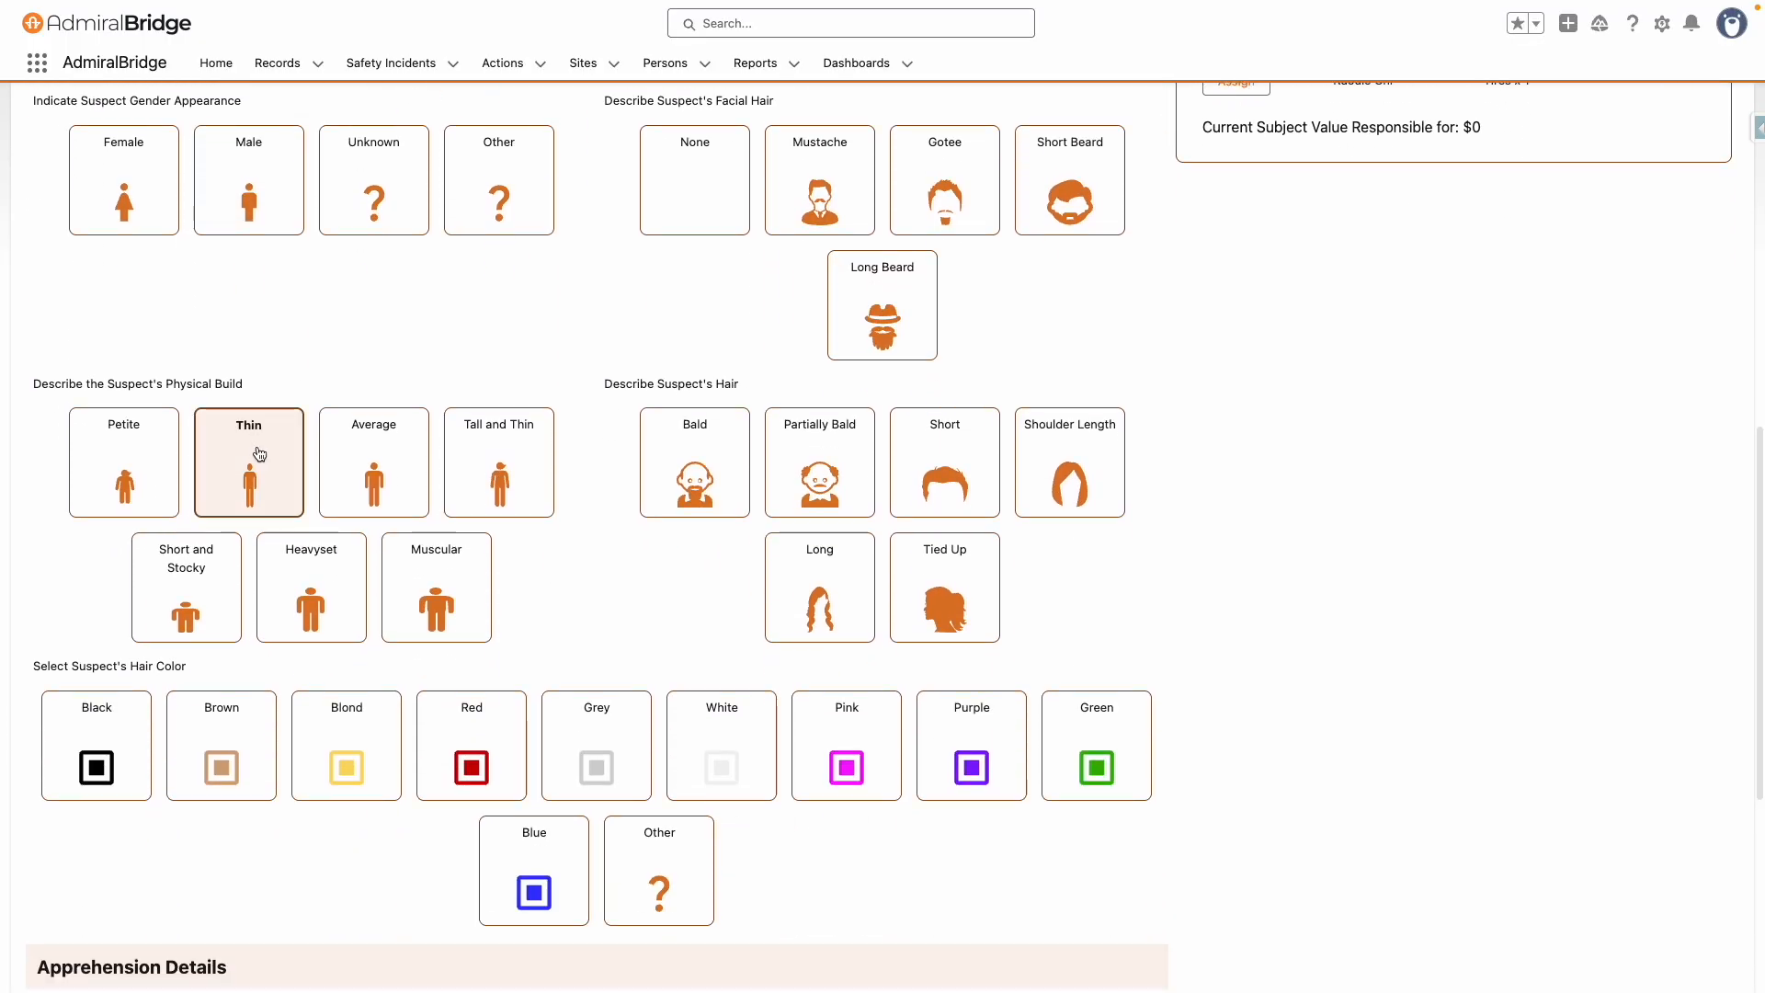
pyautogui.scroll(-2, 481, 583)
pyautogui.click(494, 718)
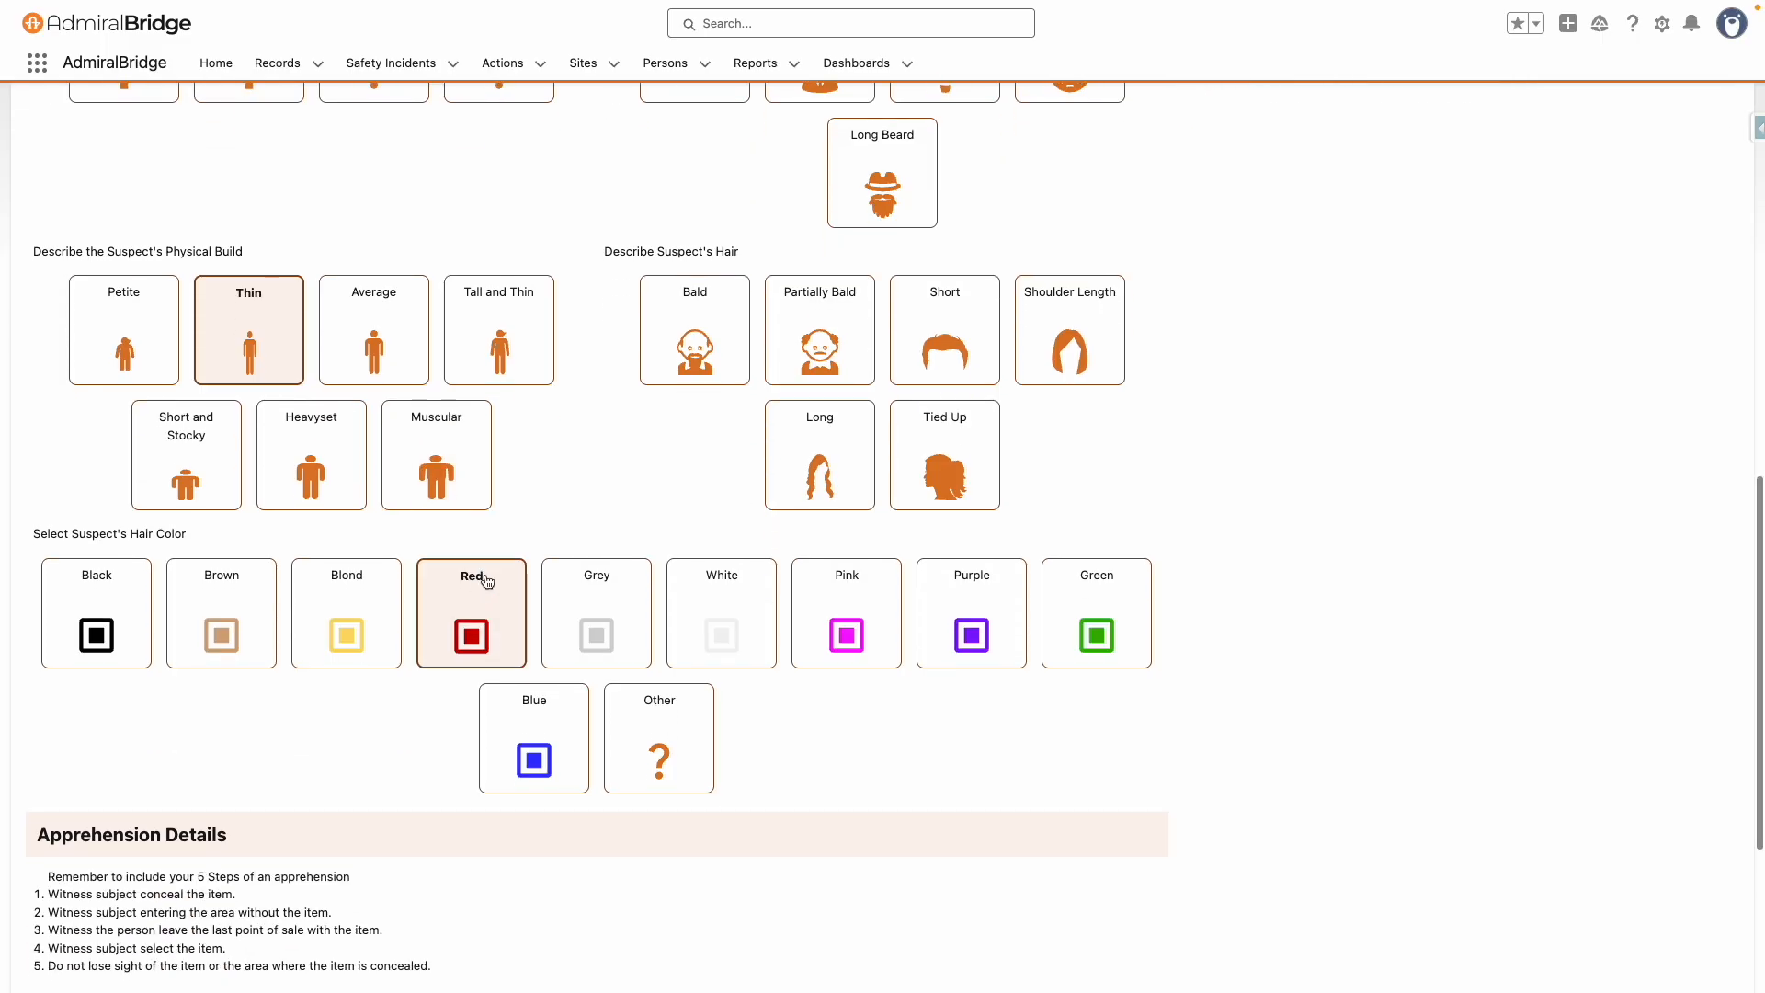
# Paste text into the apprehension reason and outcome notes, then save and continue
pyautogui.scroll(-4, 514, 570)
pyautogui.click(450, 676)
pyautogui.hotkey('ctrl', 'v')
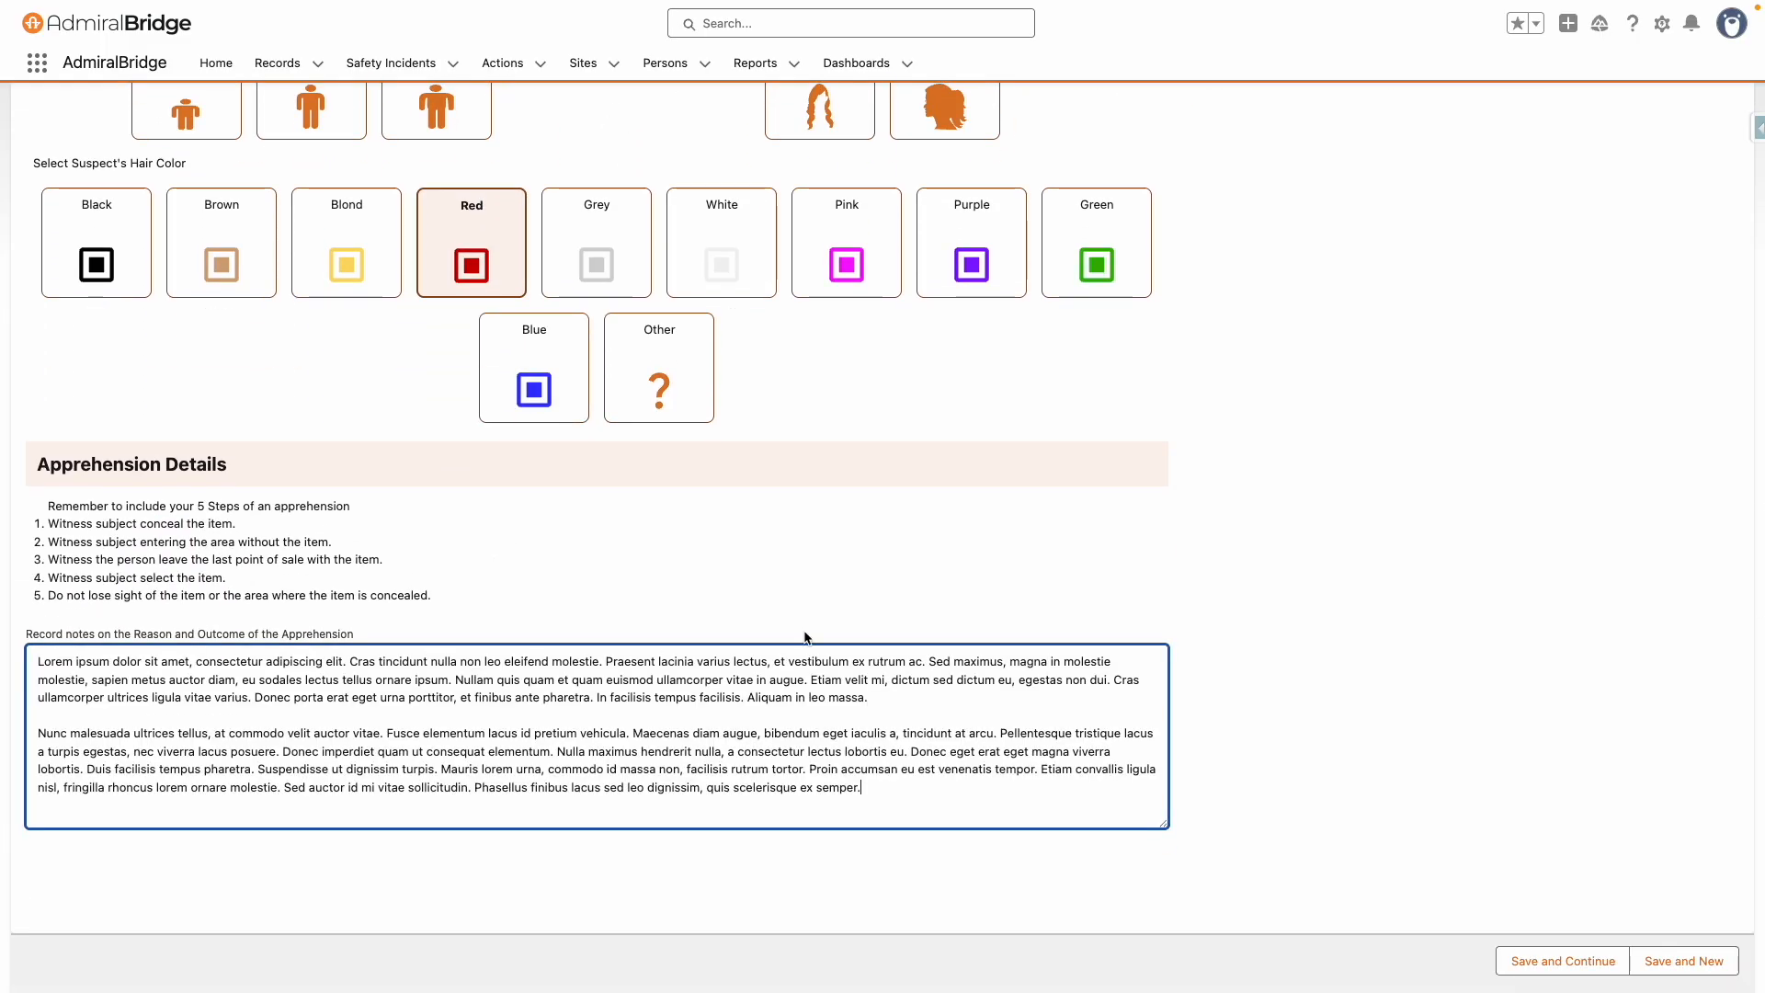
pyautogui.scroll(13, 1259, 530)
pyautogui.scroll(5, 1262, 537)
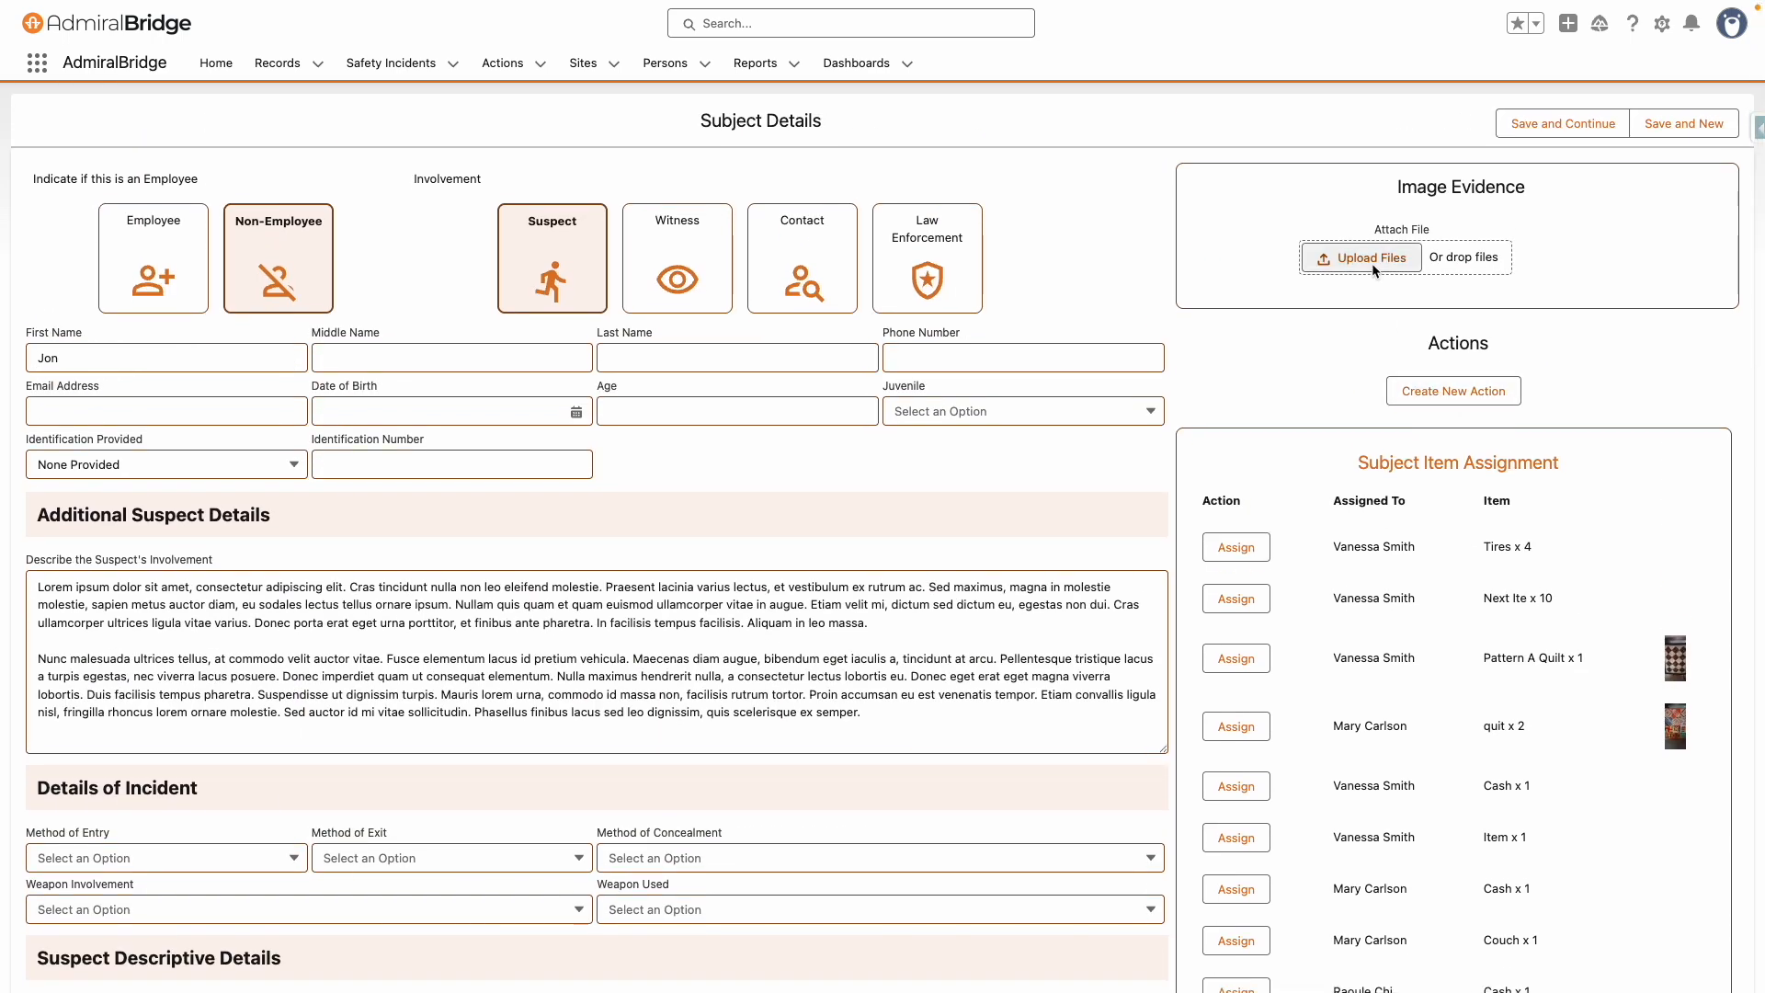
pyautogui.click(1575, 123)
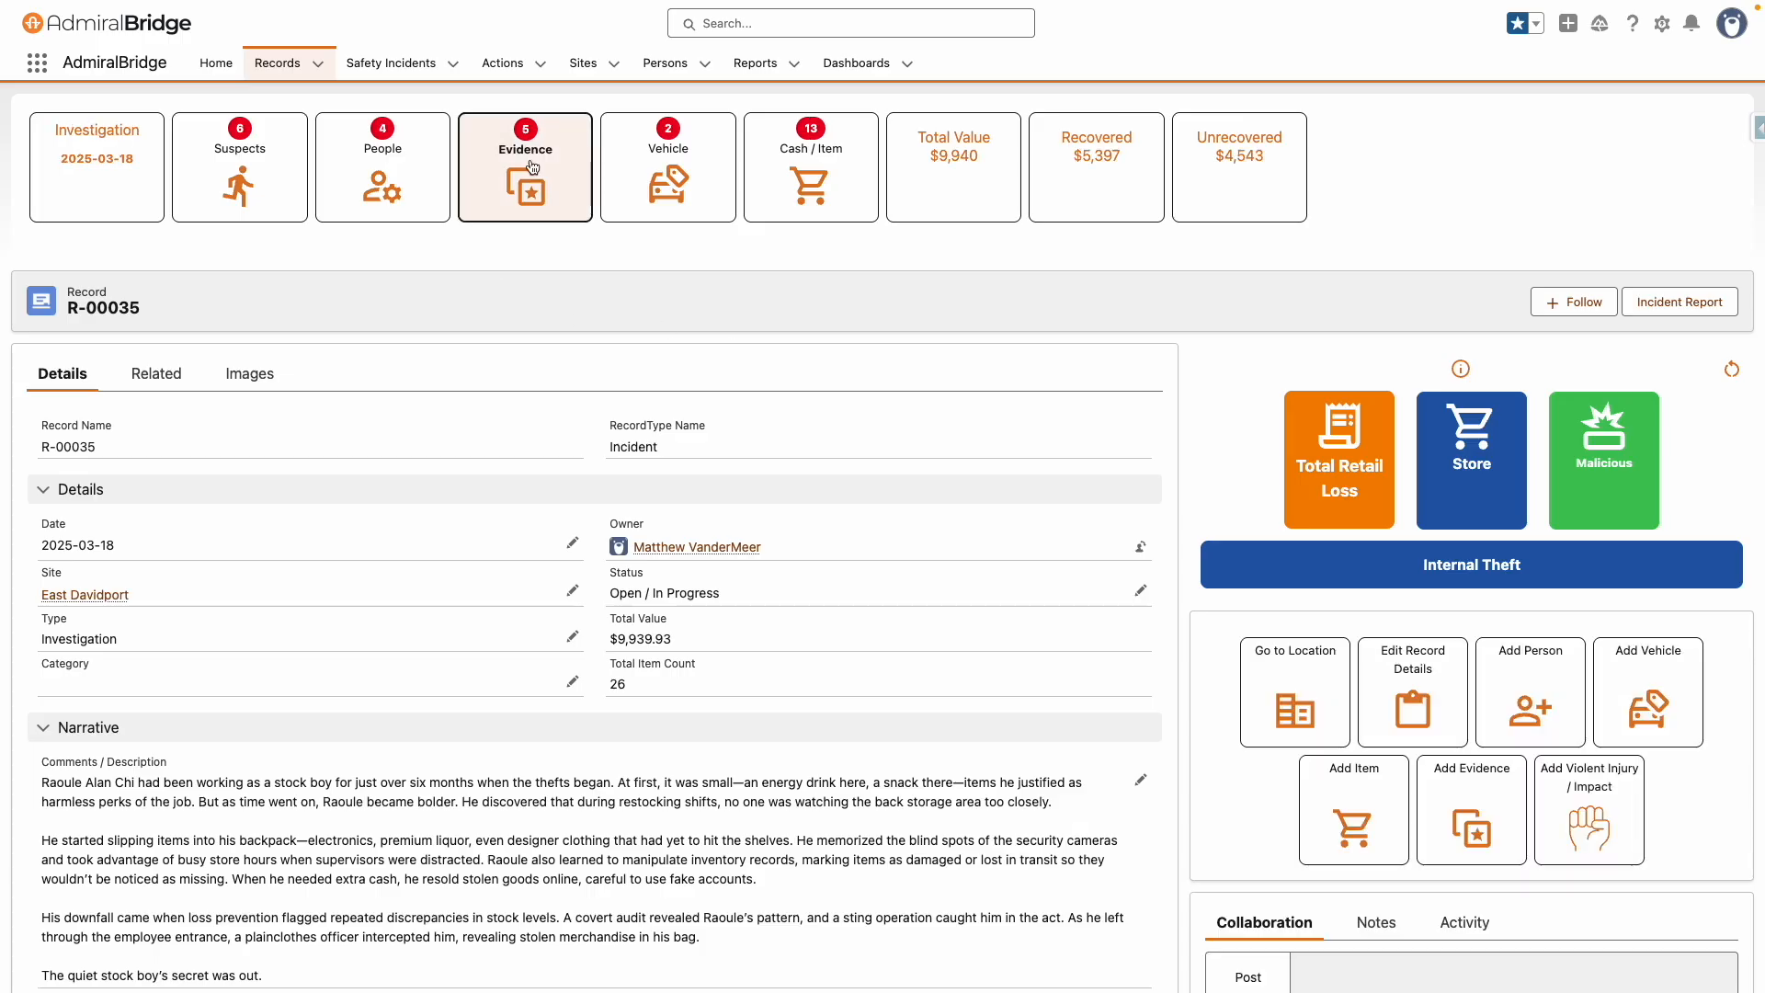
# Review the Exhibit A evidence from the record's evidence list and return to the record
pyautogui.click(533, 166)
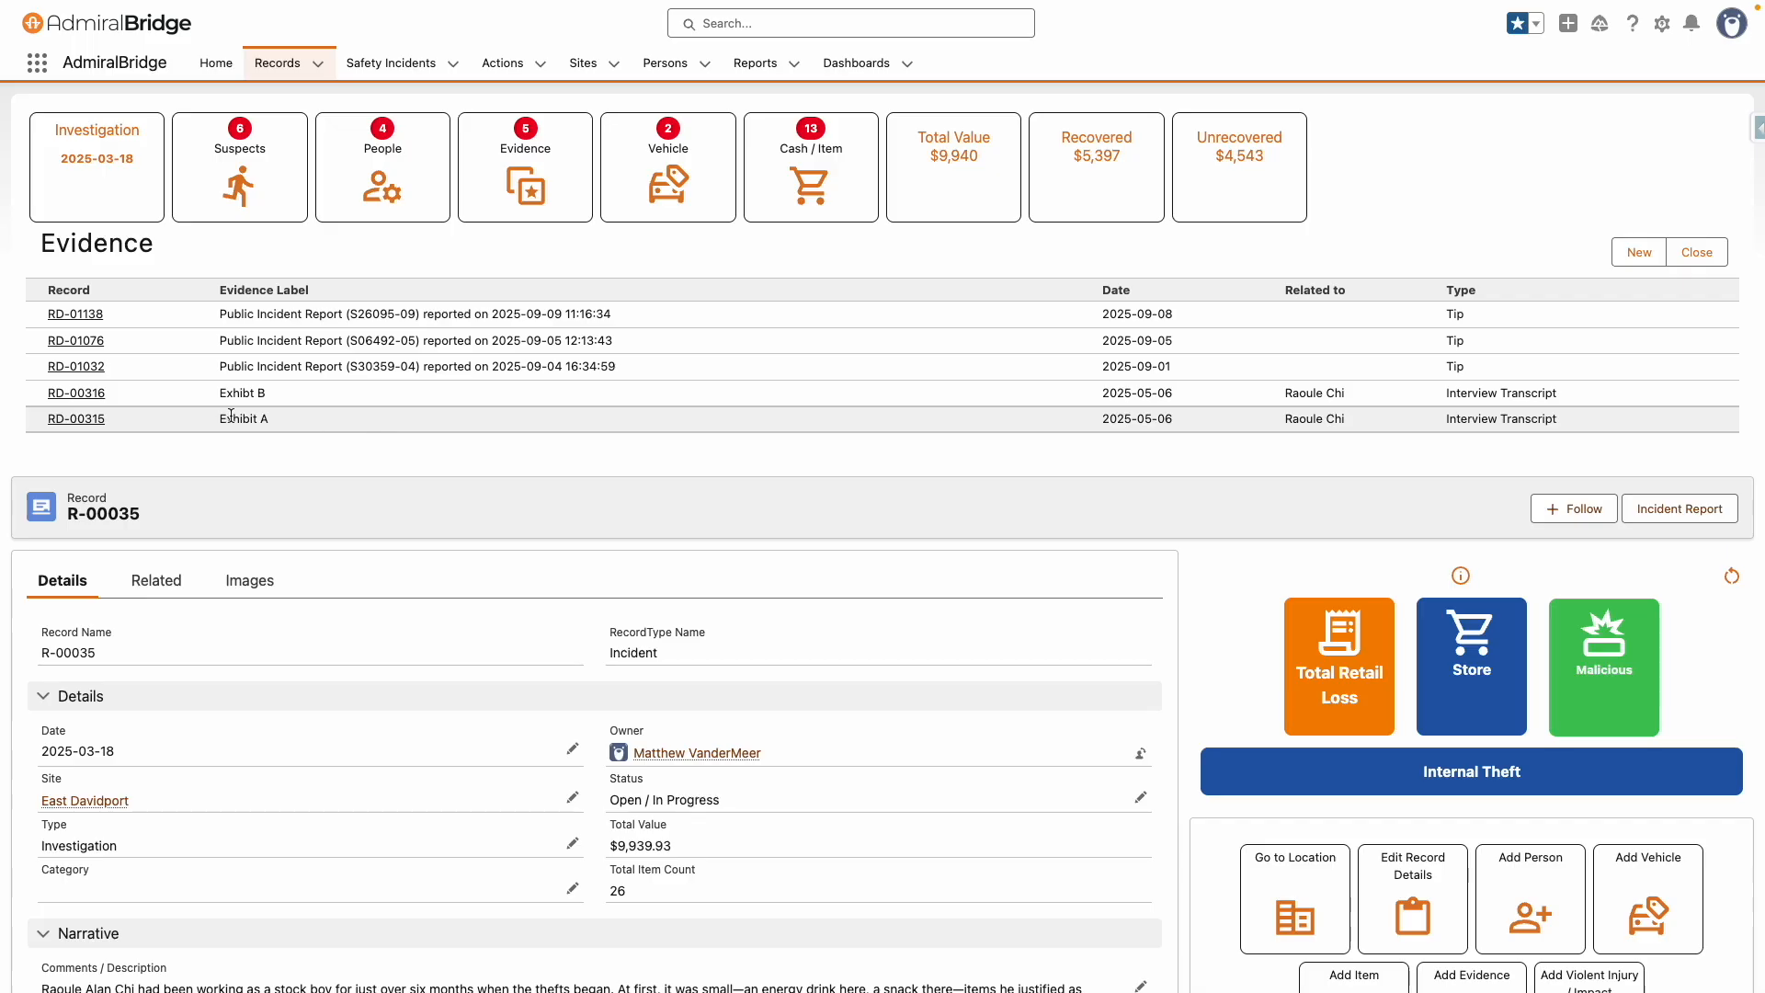
pyautogui.click(76, 419)
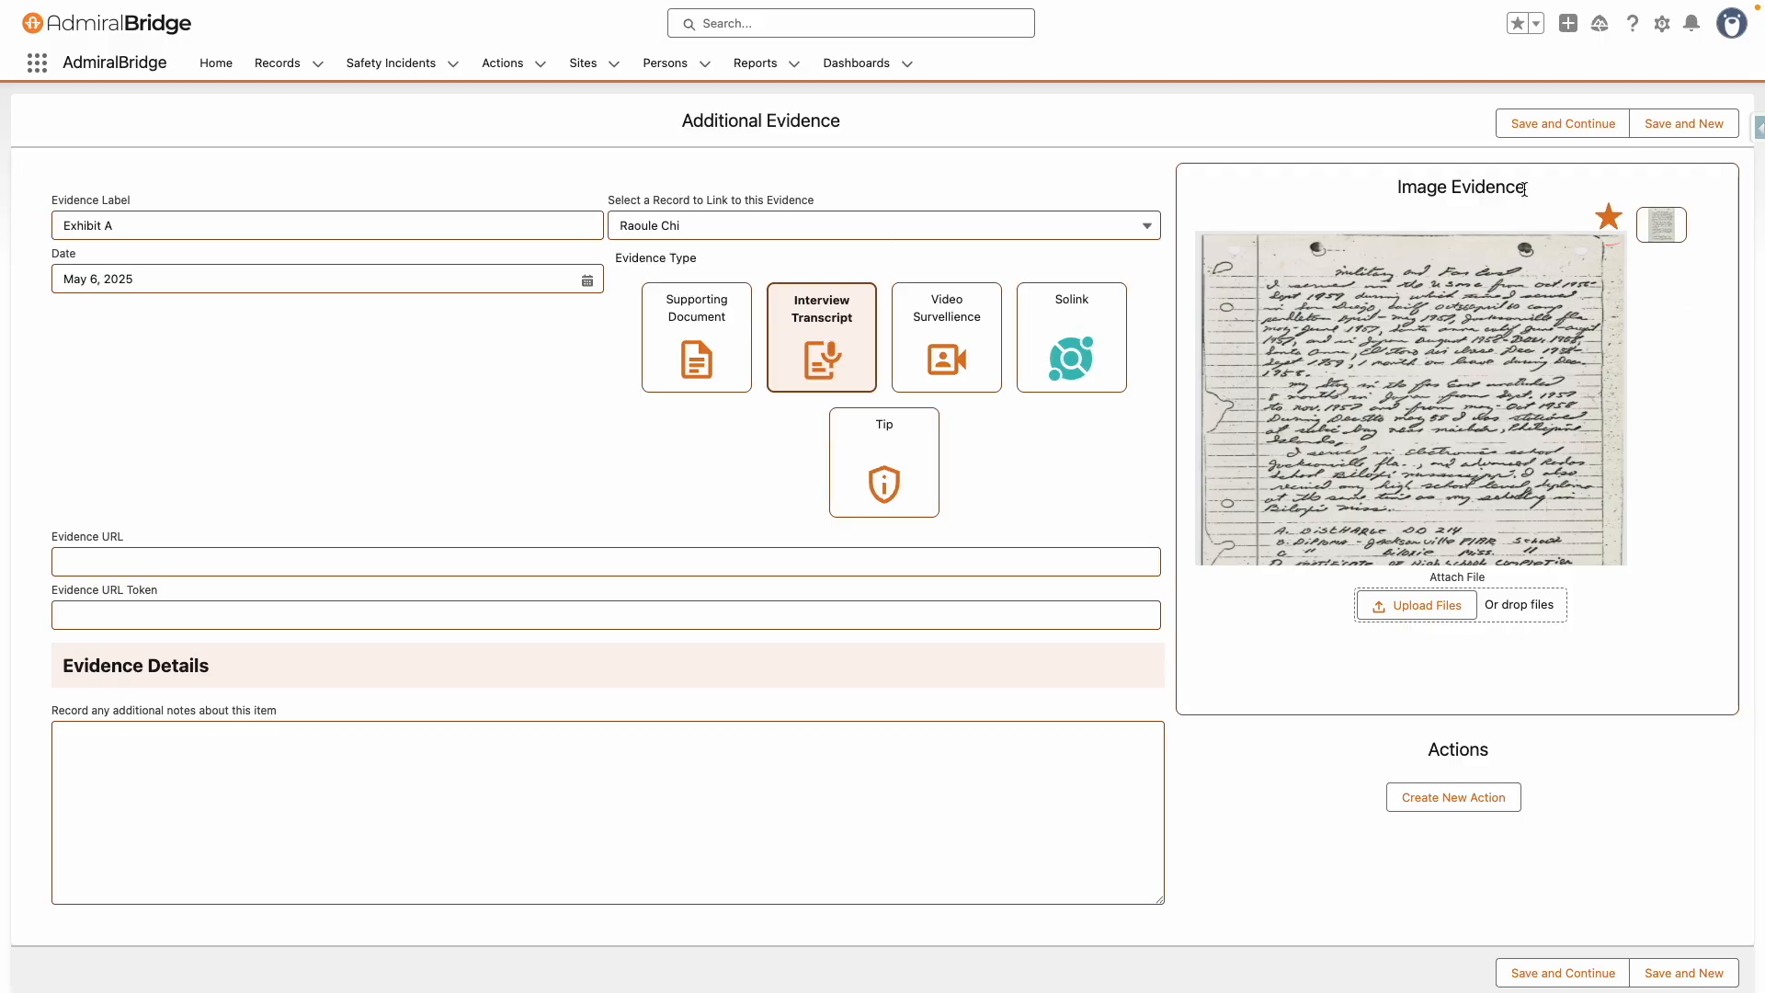
pyautogui.click(1554, 129)
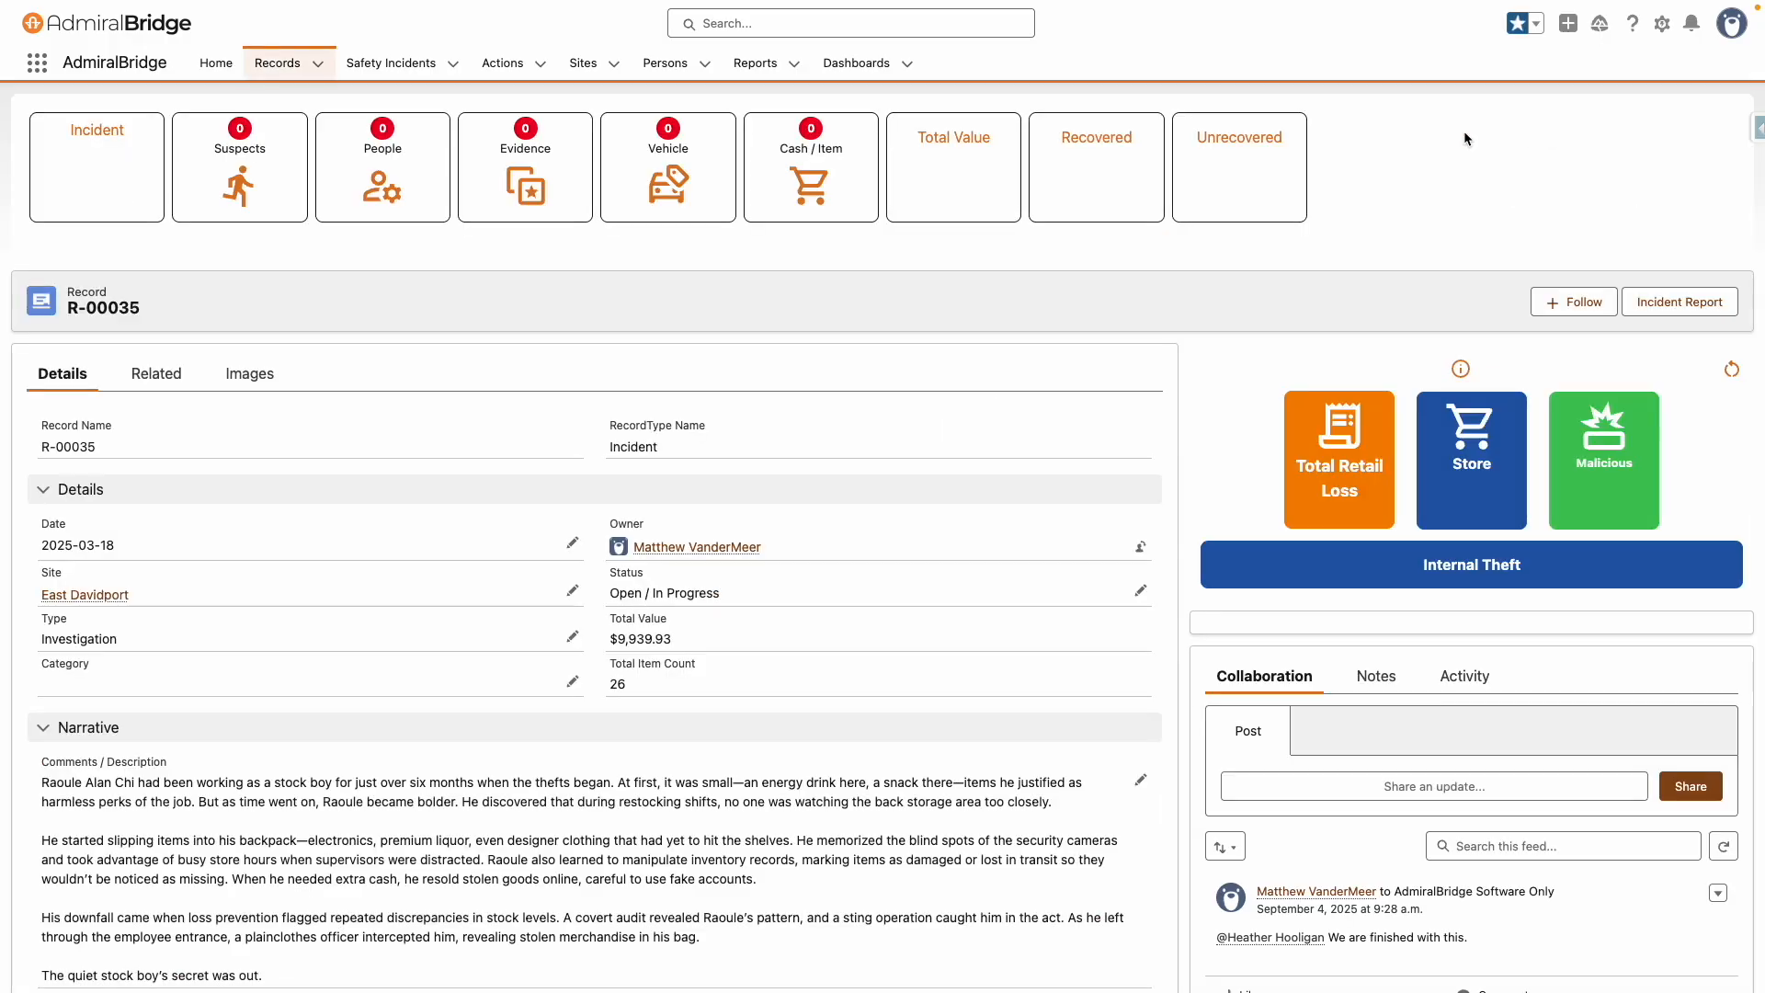
# Review the BMW 3251 vehicle from the record's vehicle list and return to the record
pyautogui.click(671, 177)
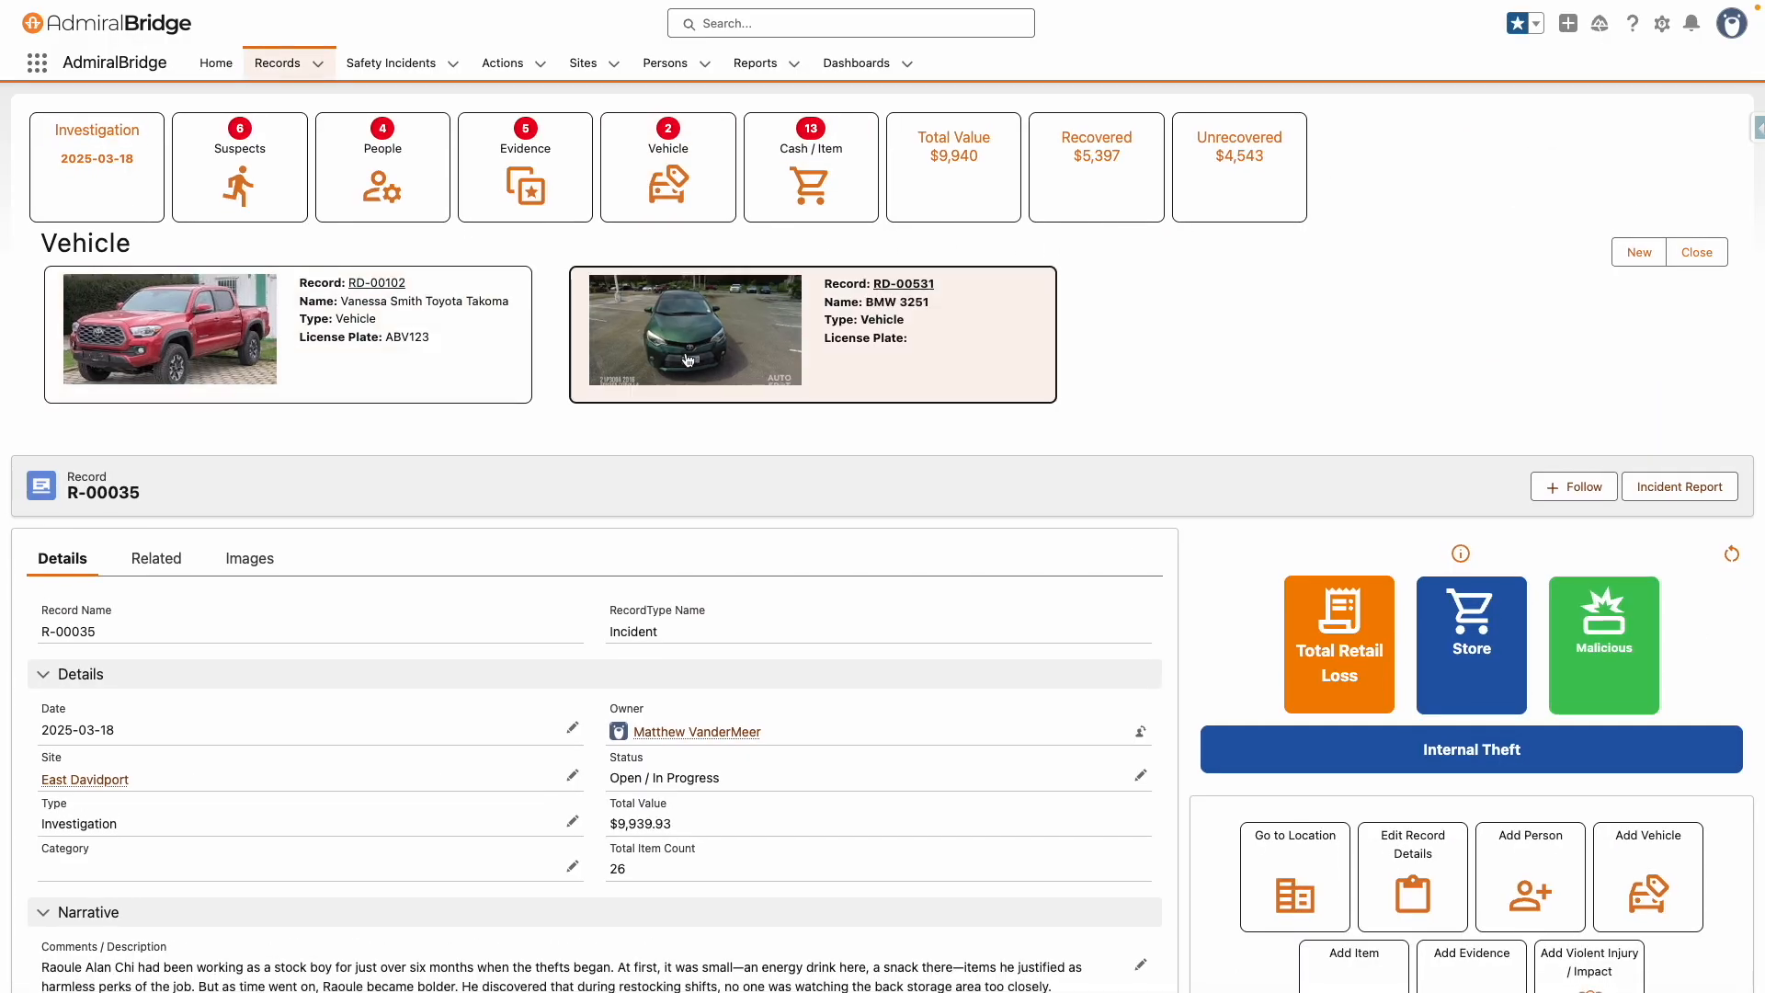
pyautogui.click(688, 360)
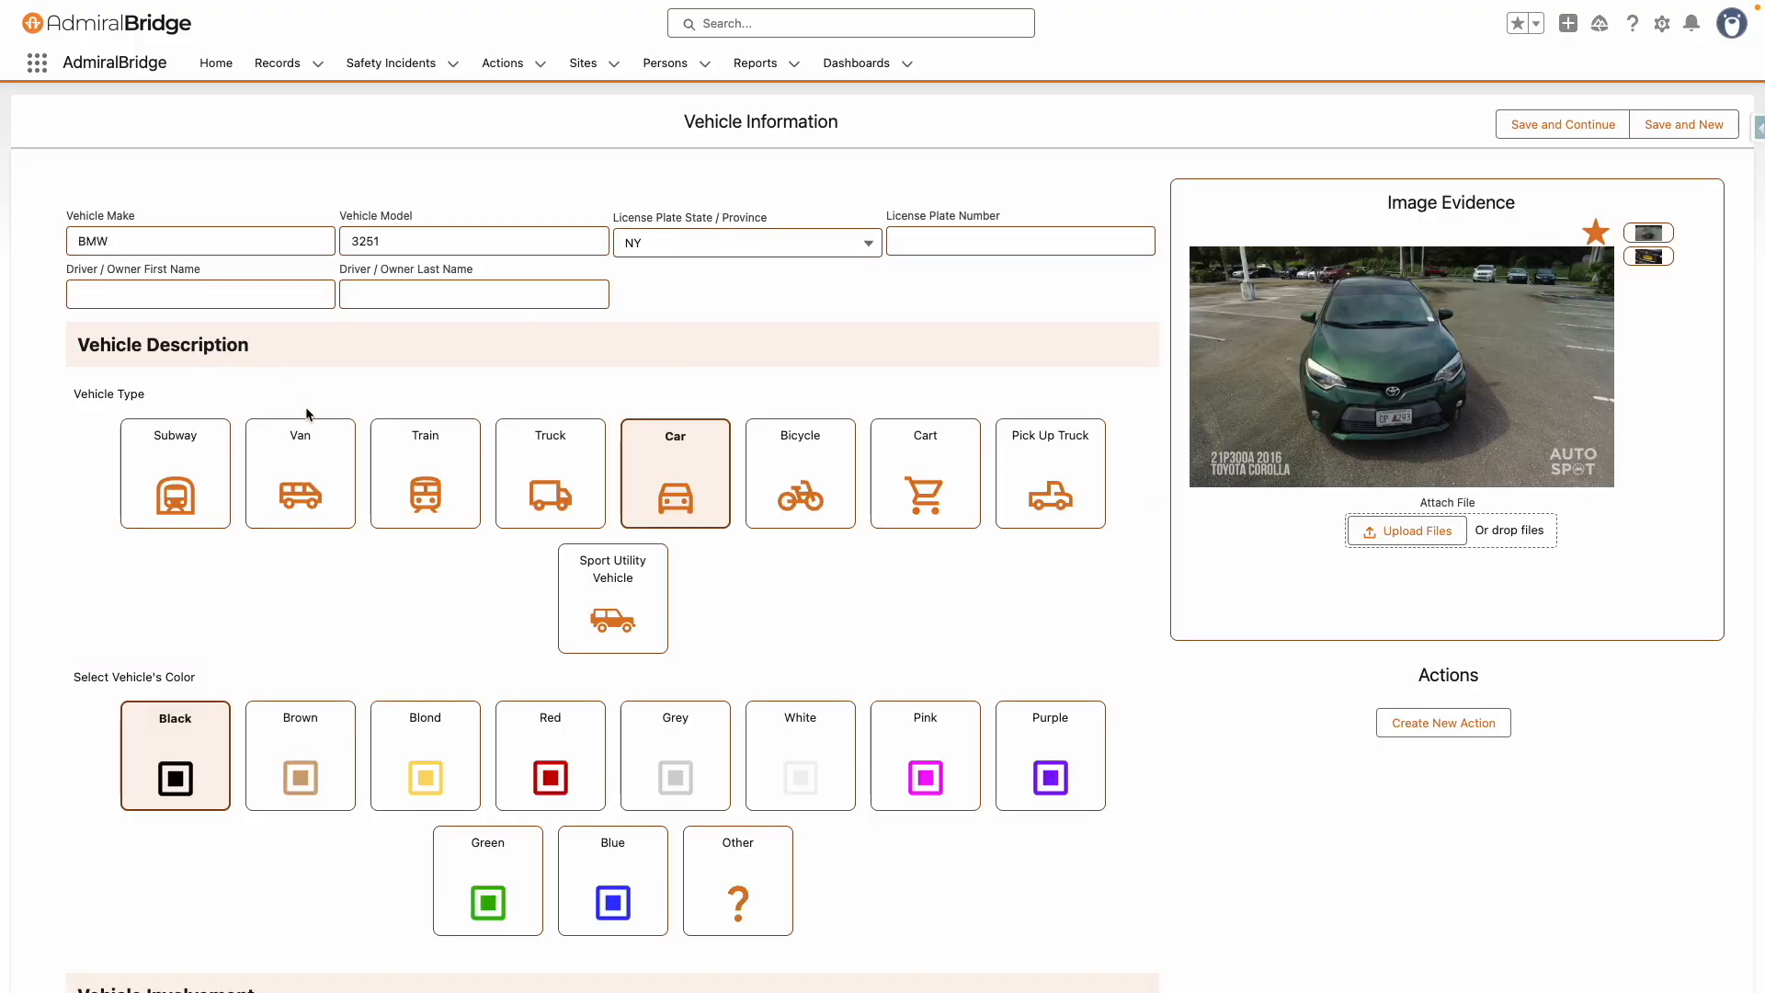
pyautogui.scroll(-1, 1694, 188)
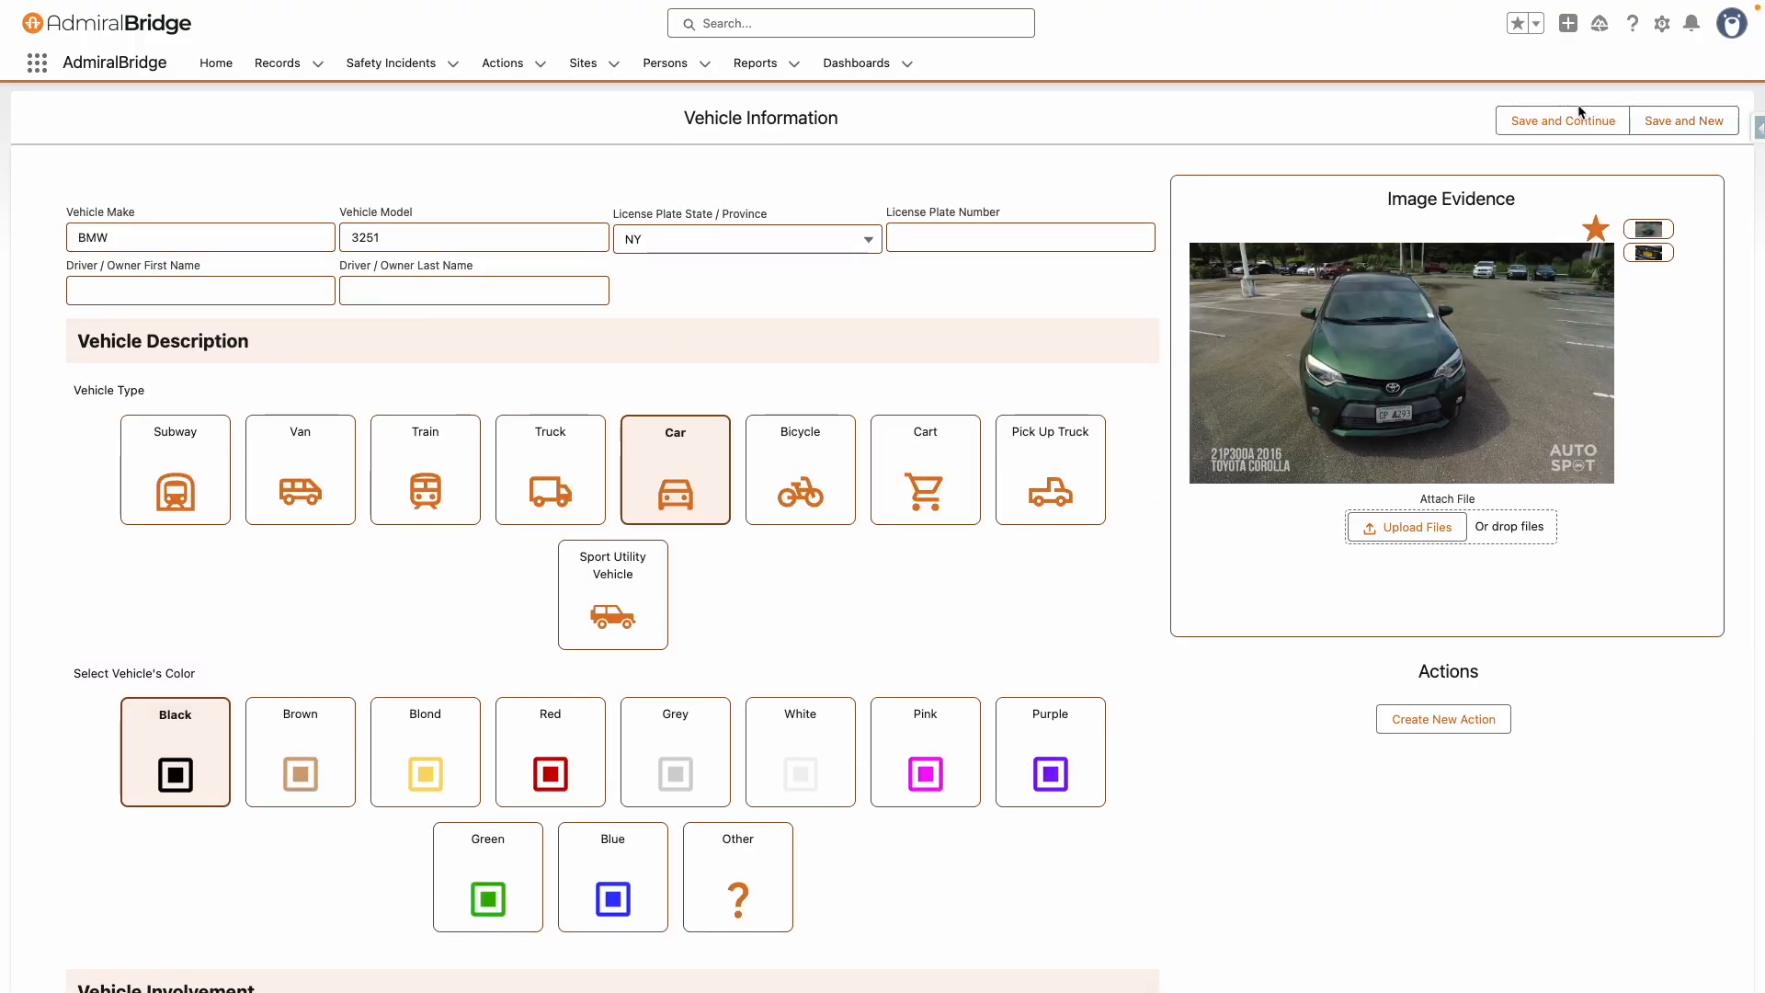
pyautogui.click(1550, 122)
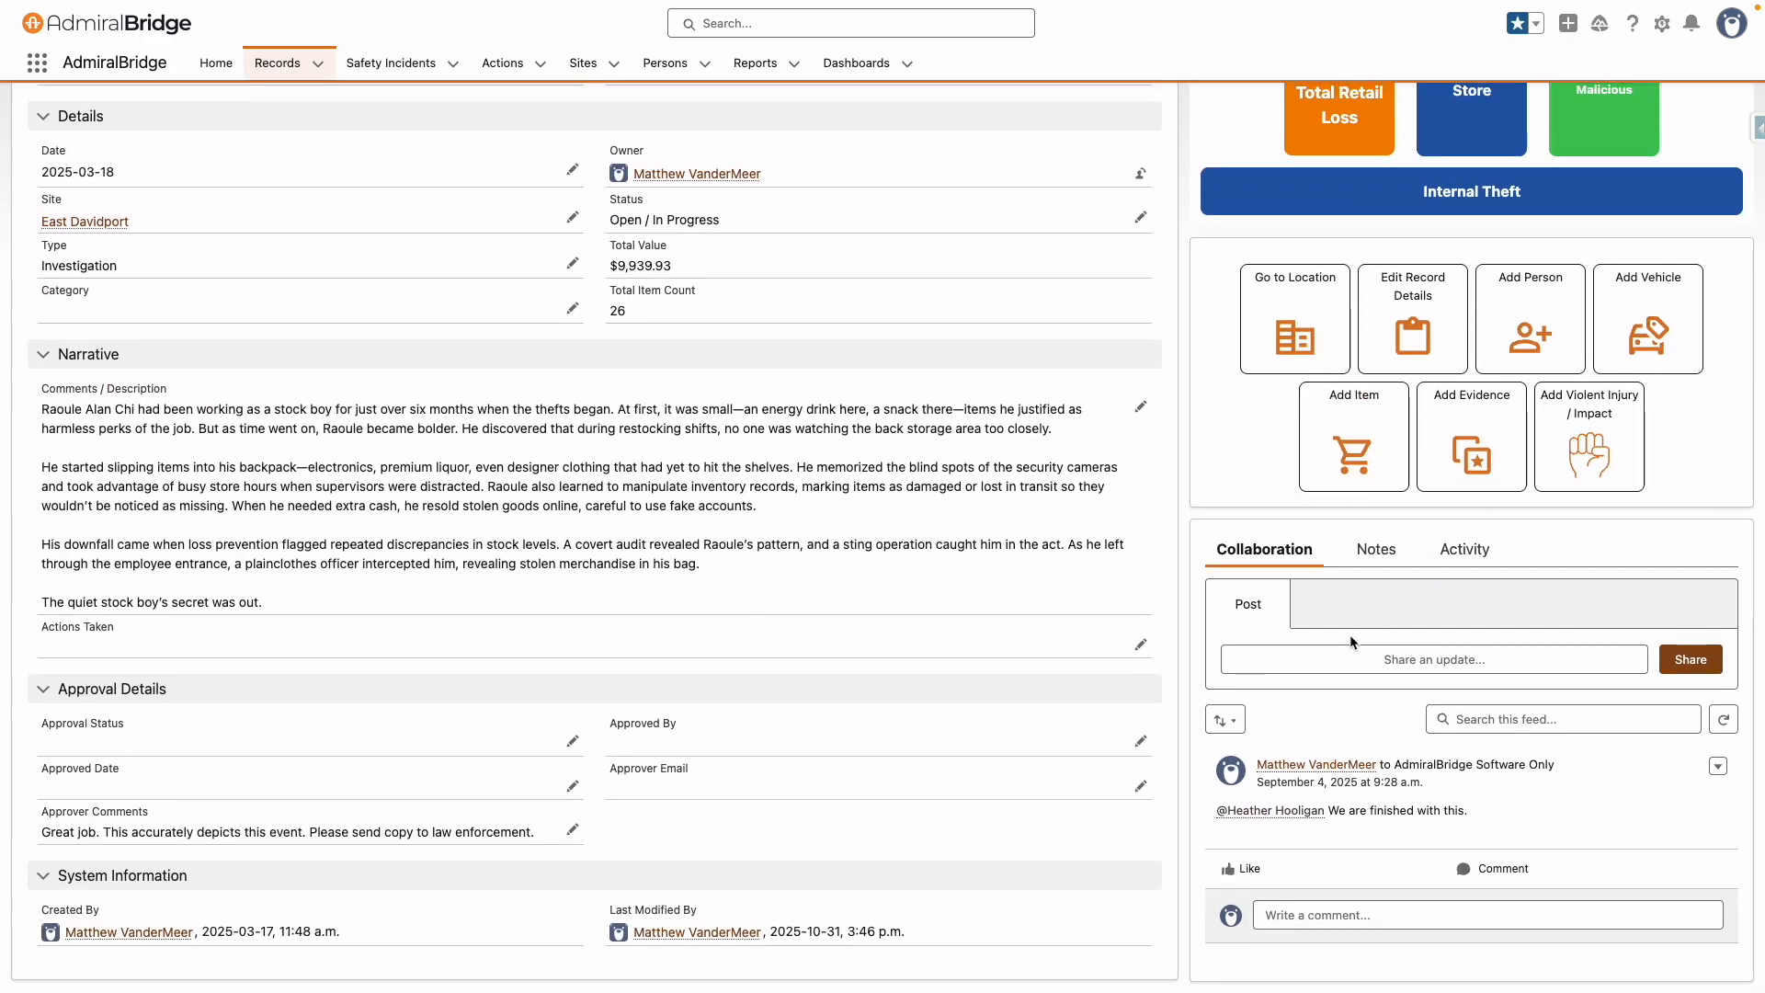
# Share a collaboration post mentioning the admin user: "did you connect with law enforcement"
pyautogui.scroll(4, 1354, 643)
pyautogui.scroll(-3, 1354, 667)
pyautogui.write('@amy')
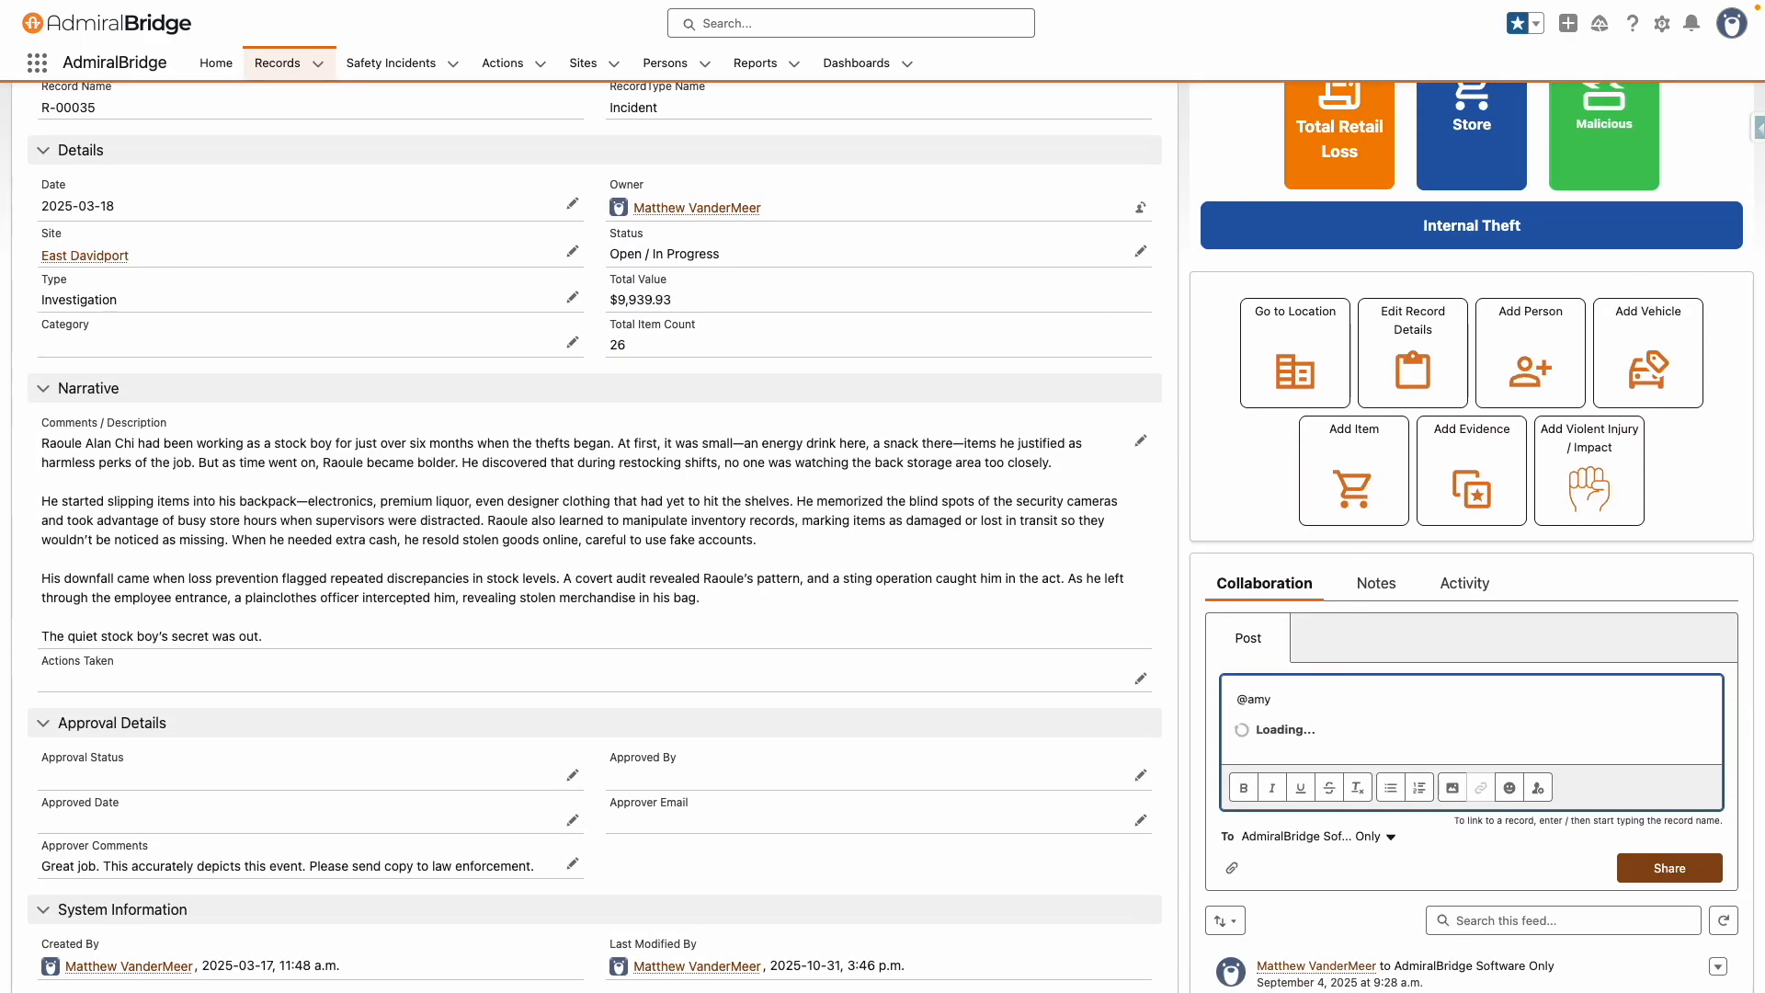
pyautogui.click(1358, 739)
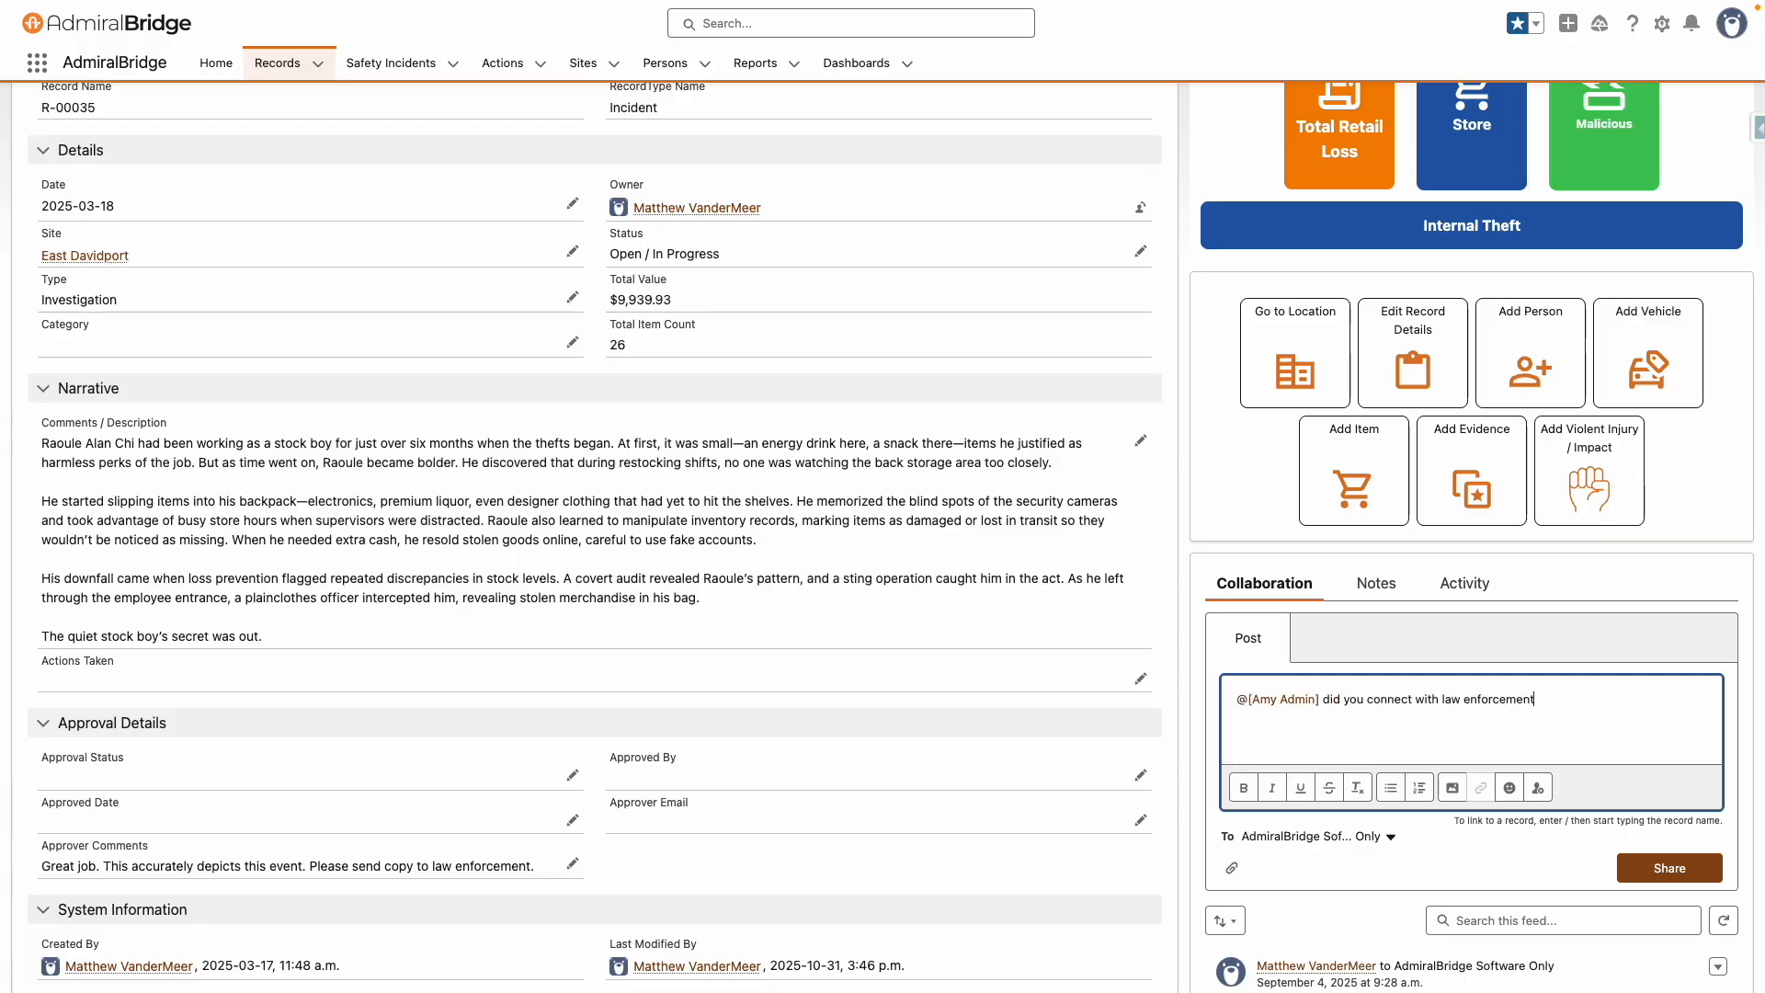
pyautogui.click(1669, 868)
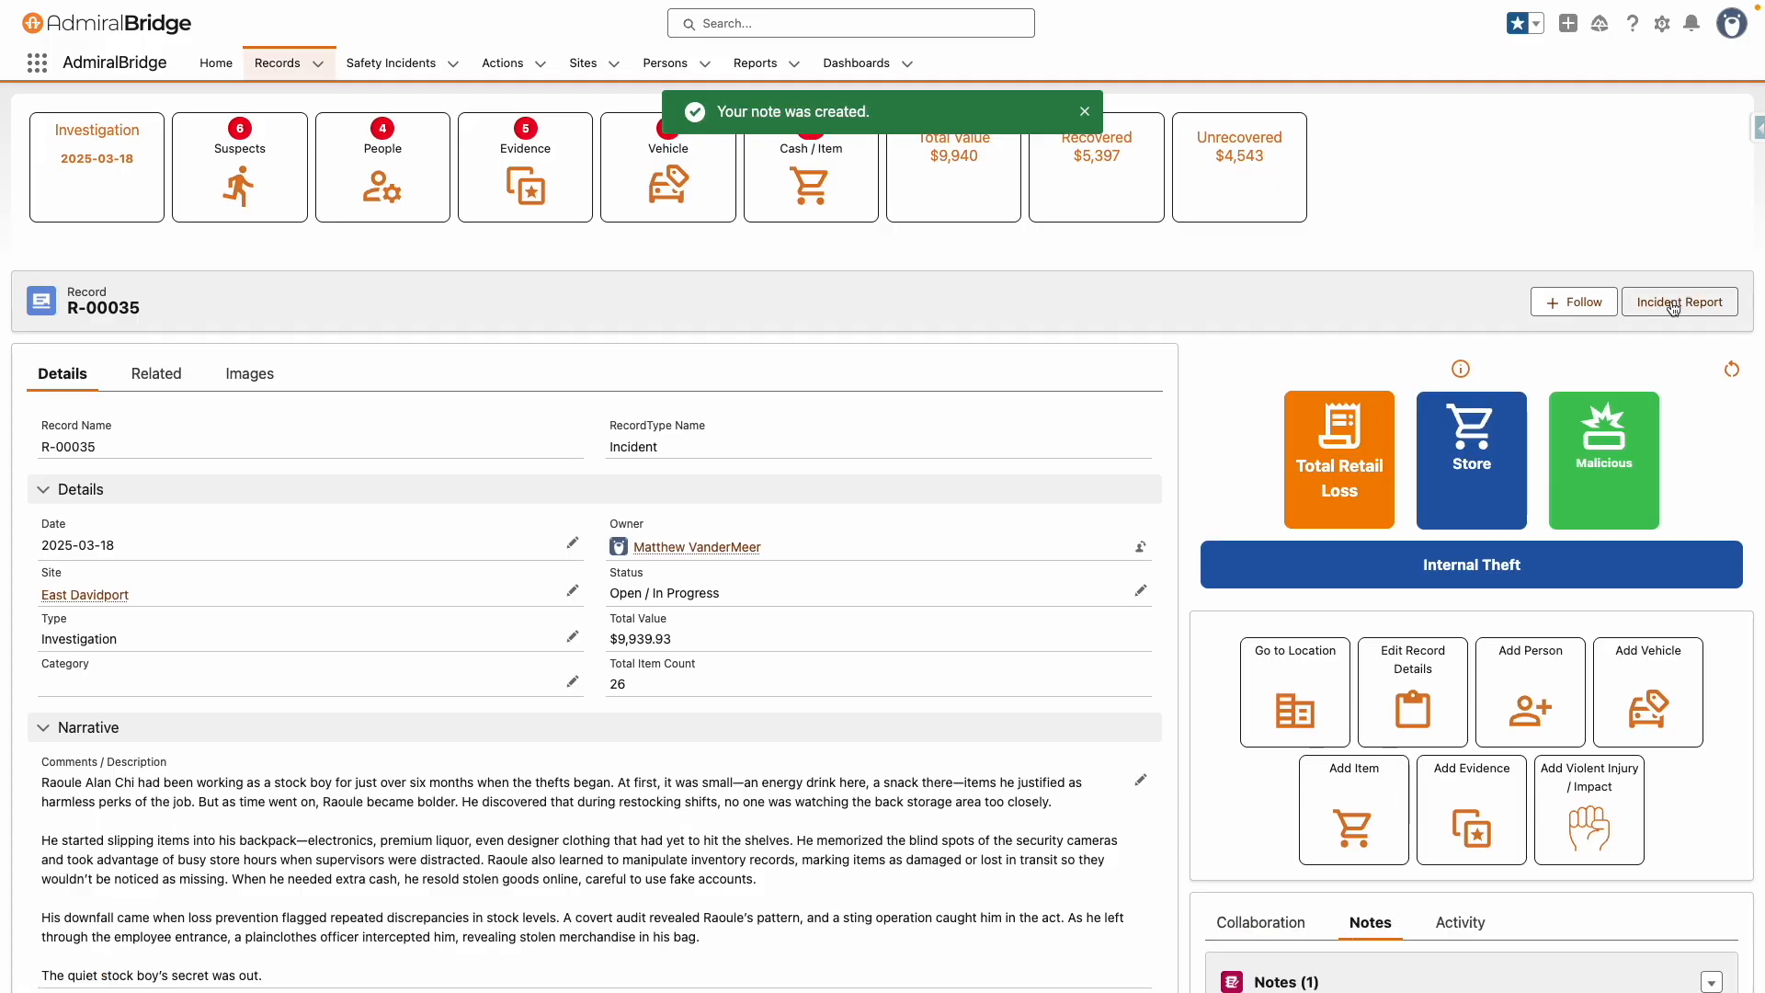
# Open the record's incident report and scroll through its pages
pyautogui.click(1662, 306)
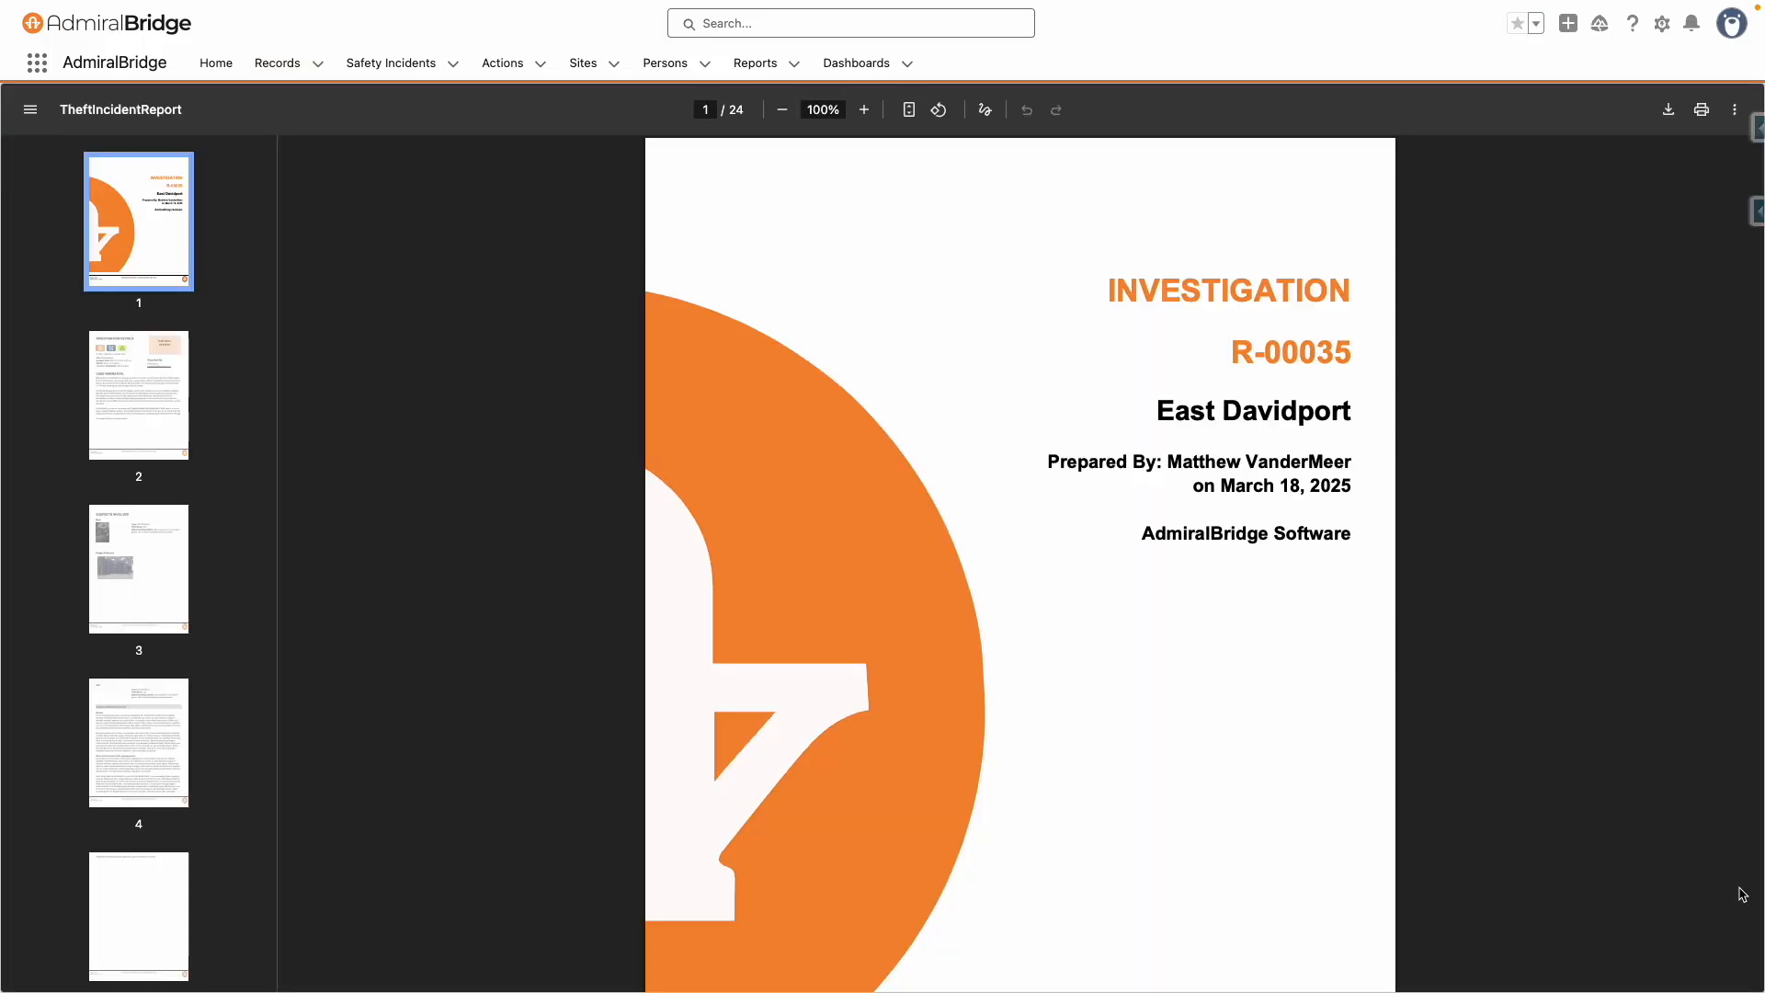
pyautogui.scroll(-5, 1742, 893)
pyautogui.scroll(-15, 1742, 894)
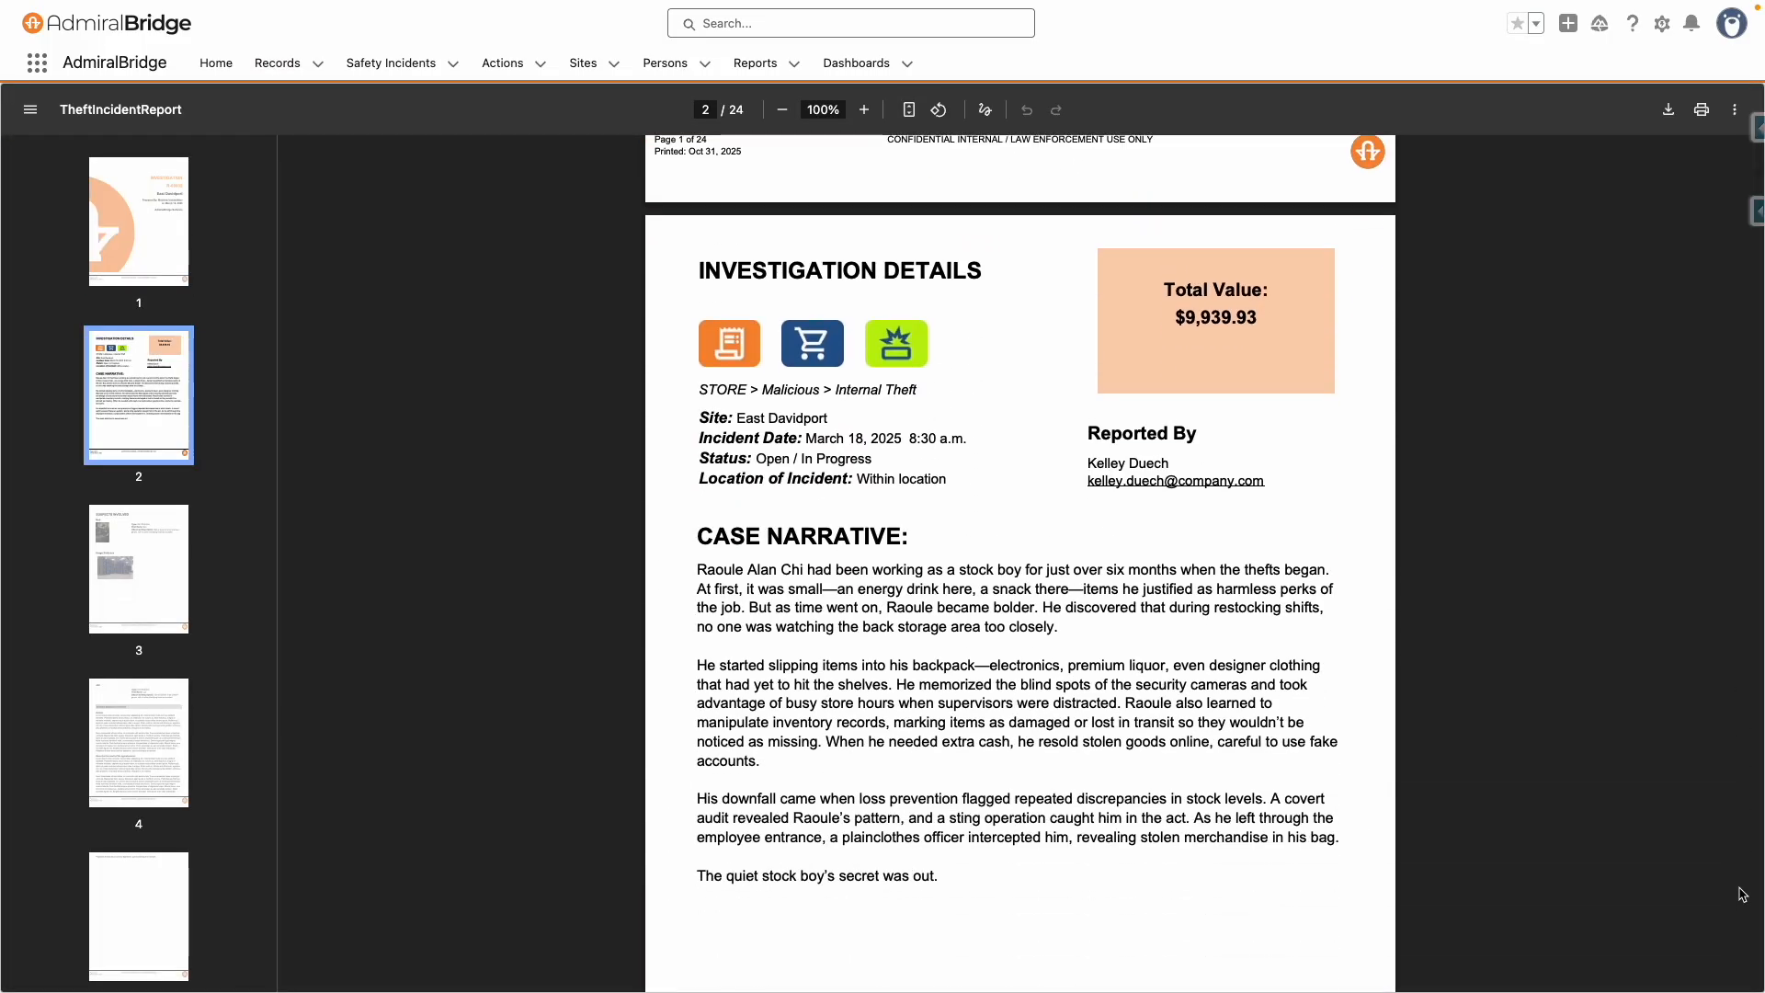
pyautogui.scroll(-20, 1742, 893)
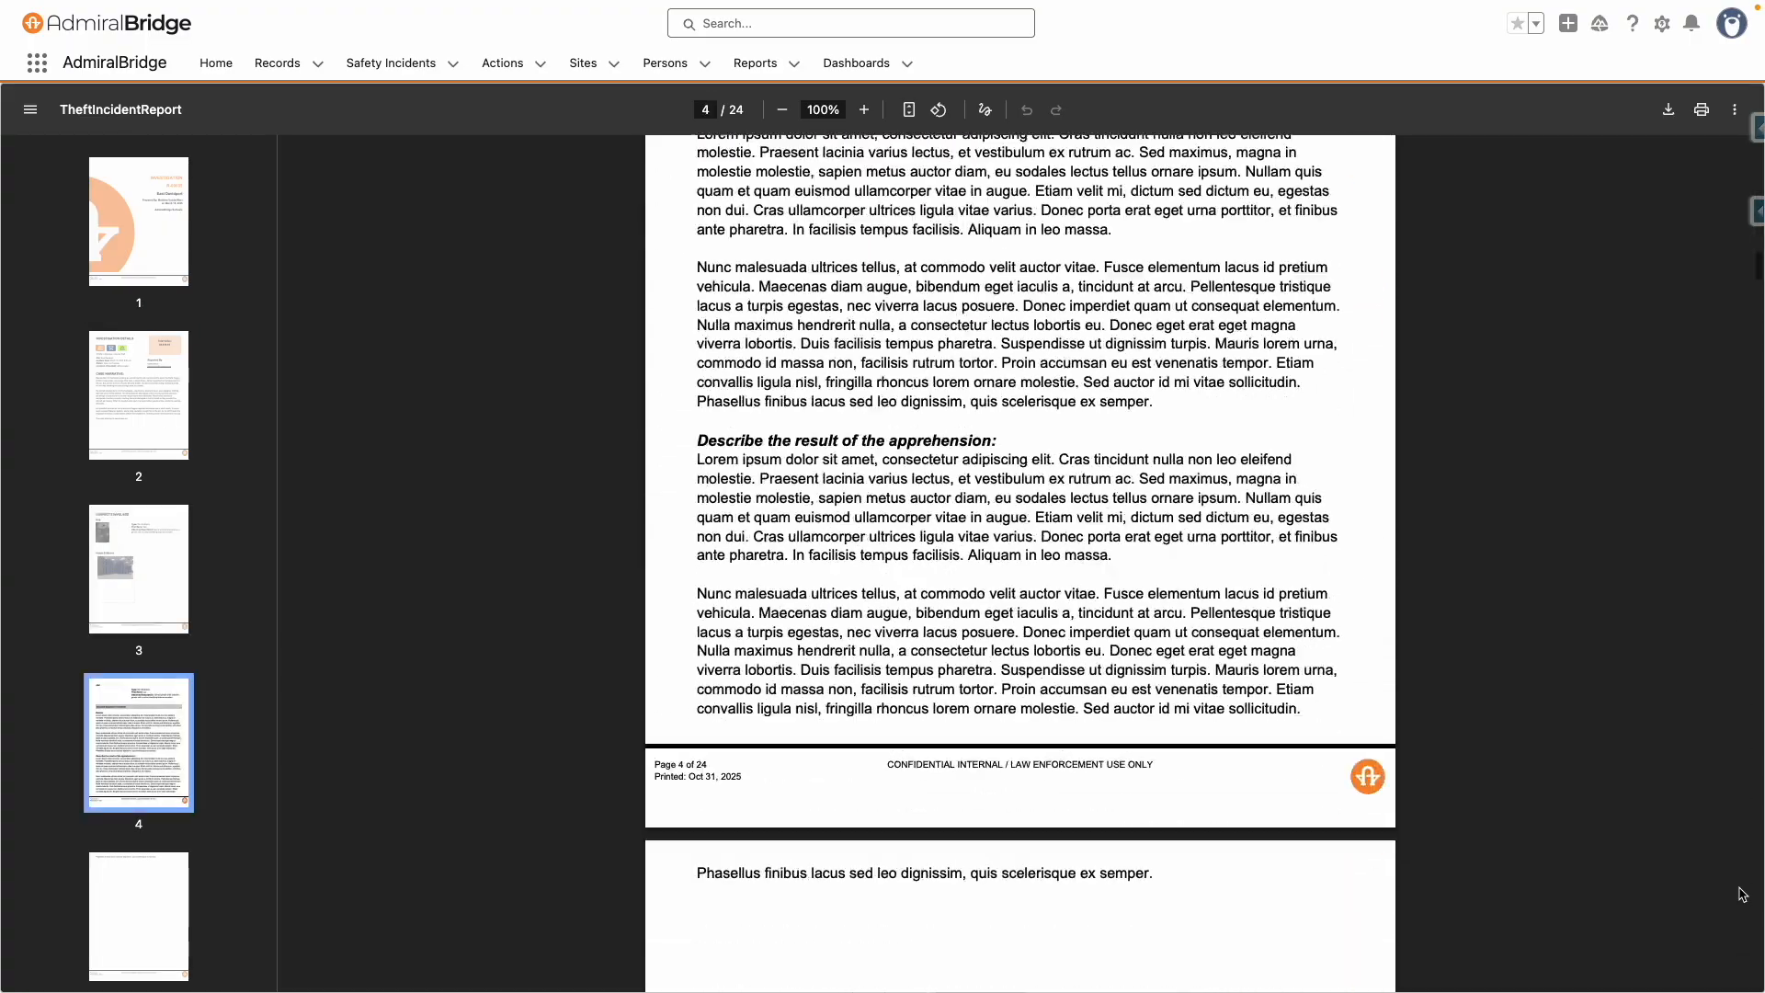
pyautogui.scroll(-20, 1742, 893)
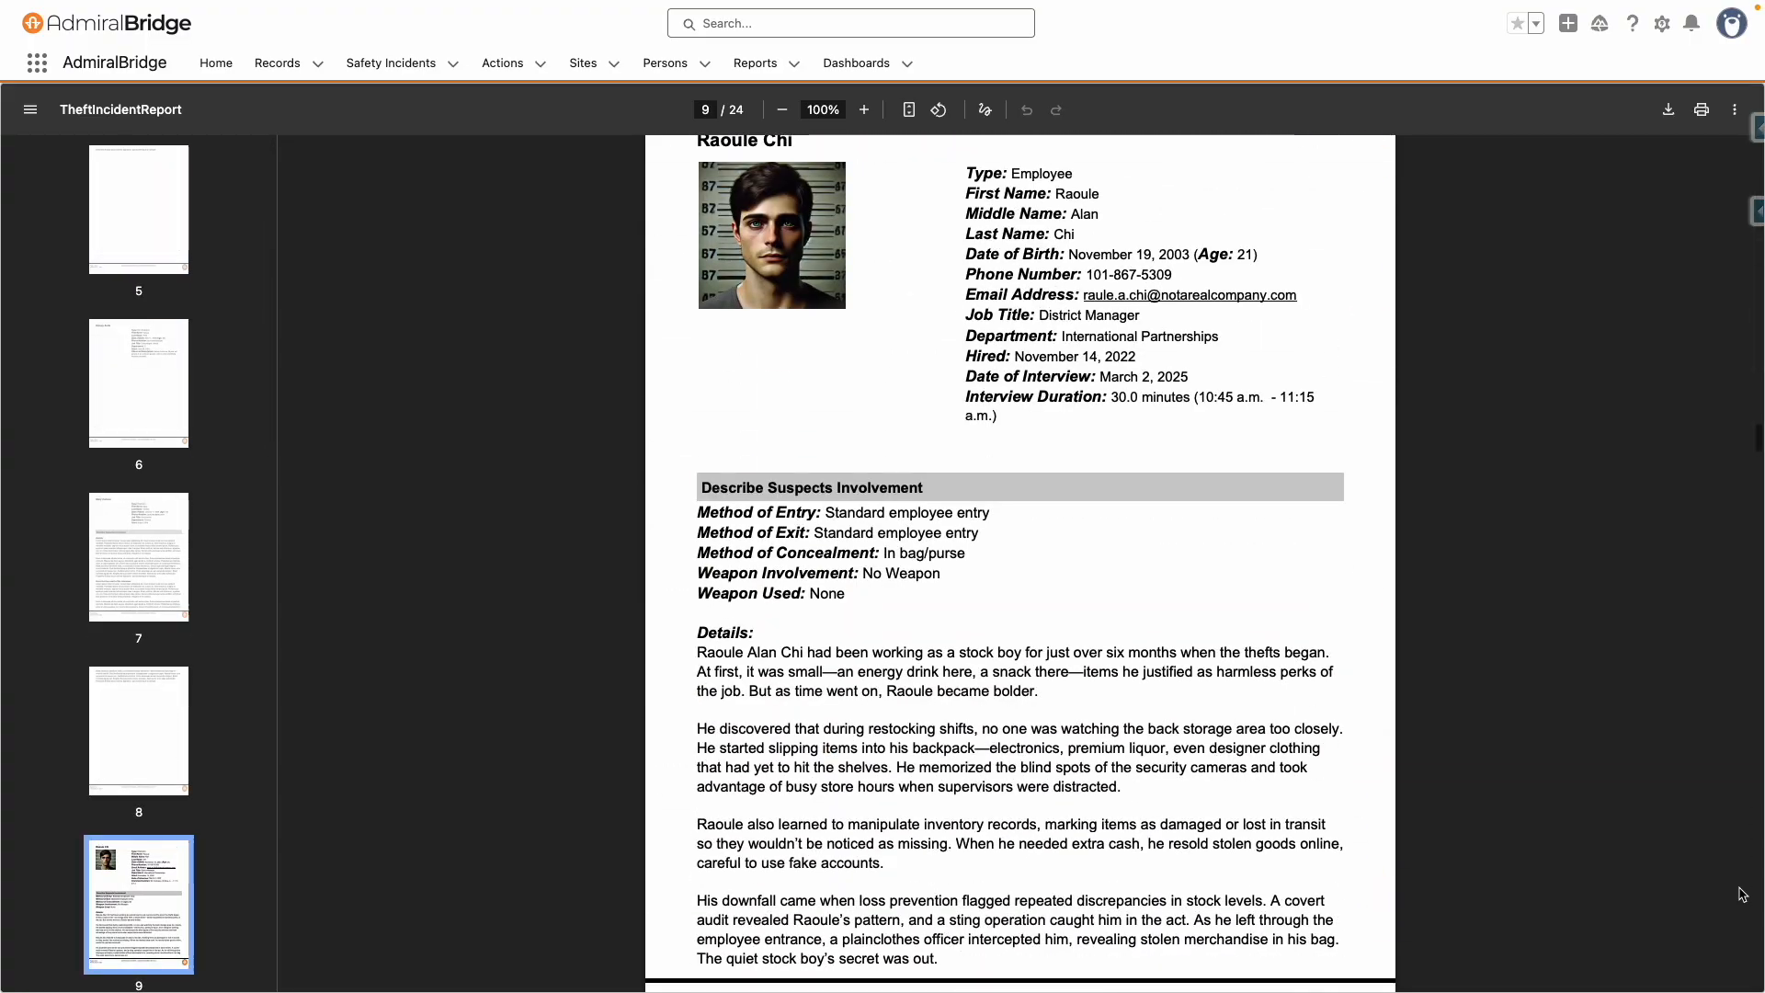
pyautogui.scroll(-20, 1742, 894)
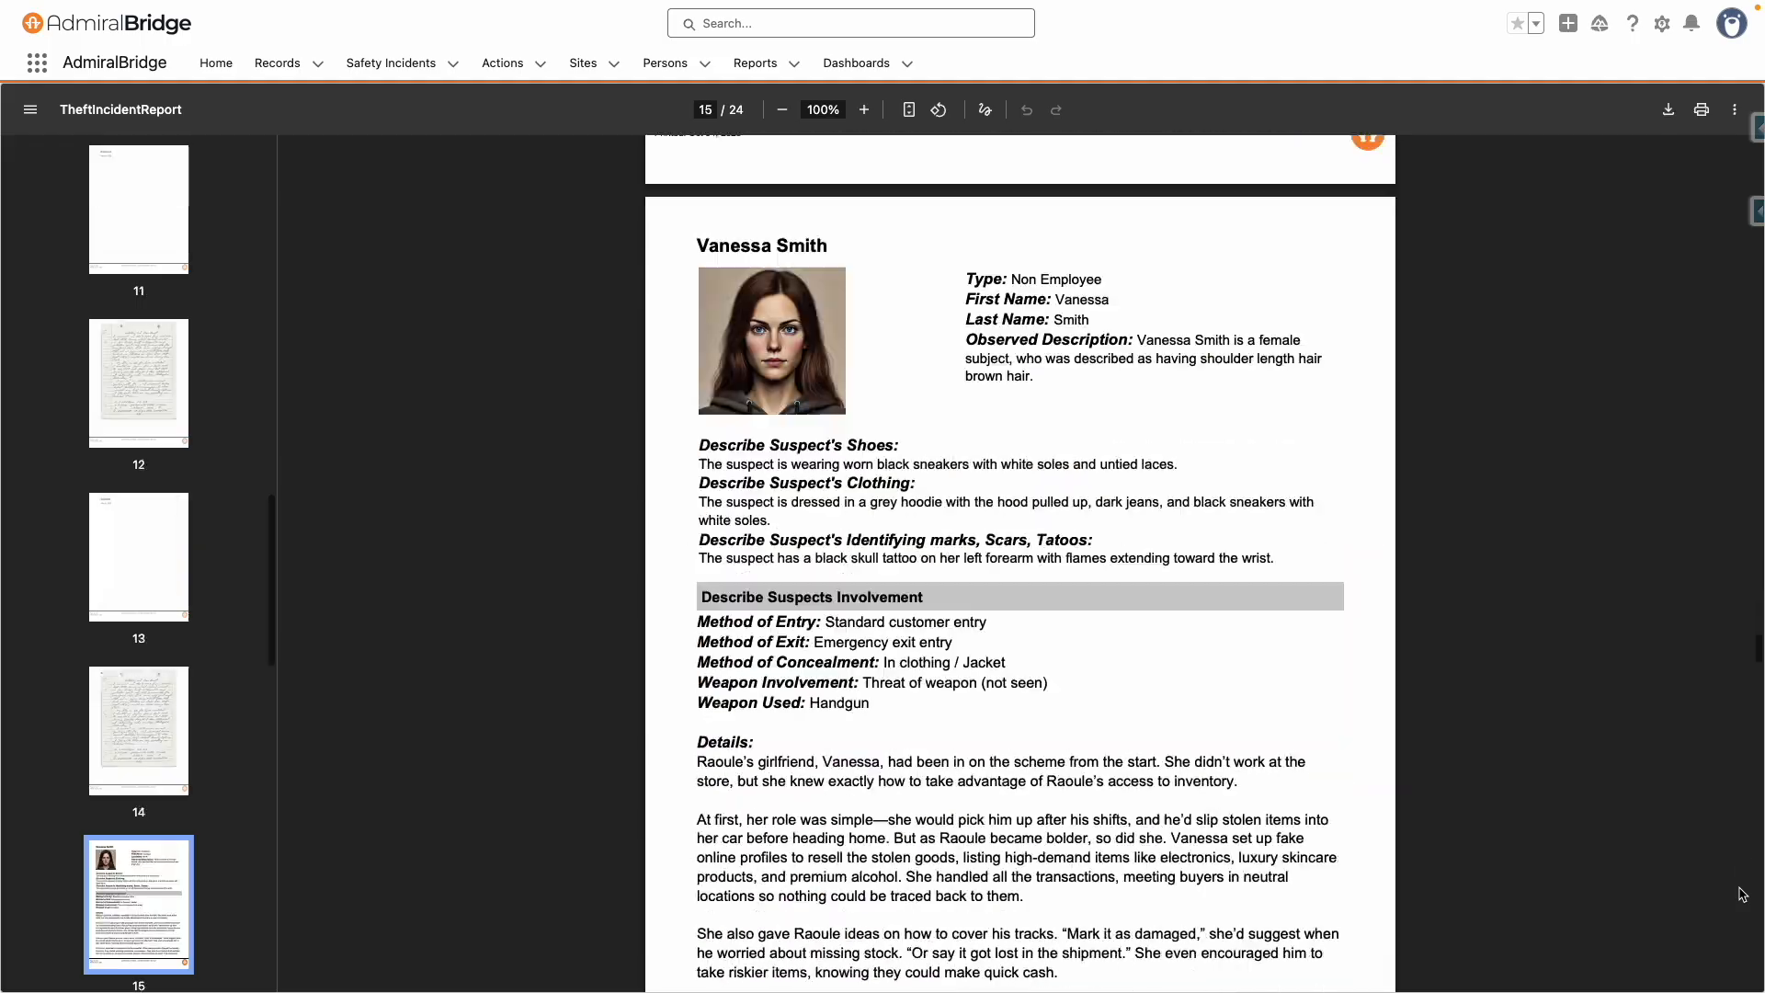
pyautogui.scroll(-20, 1742, 894)
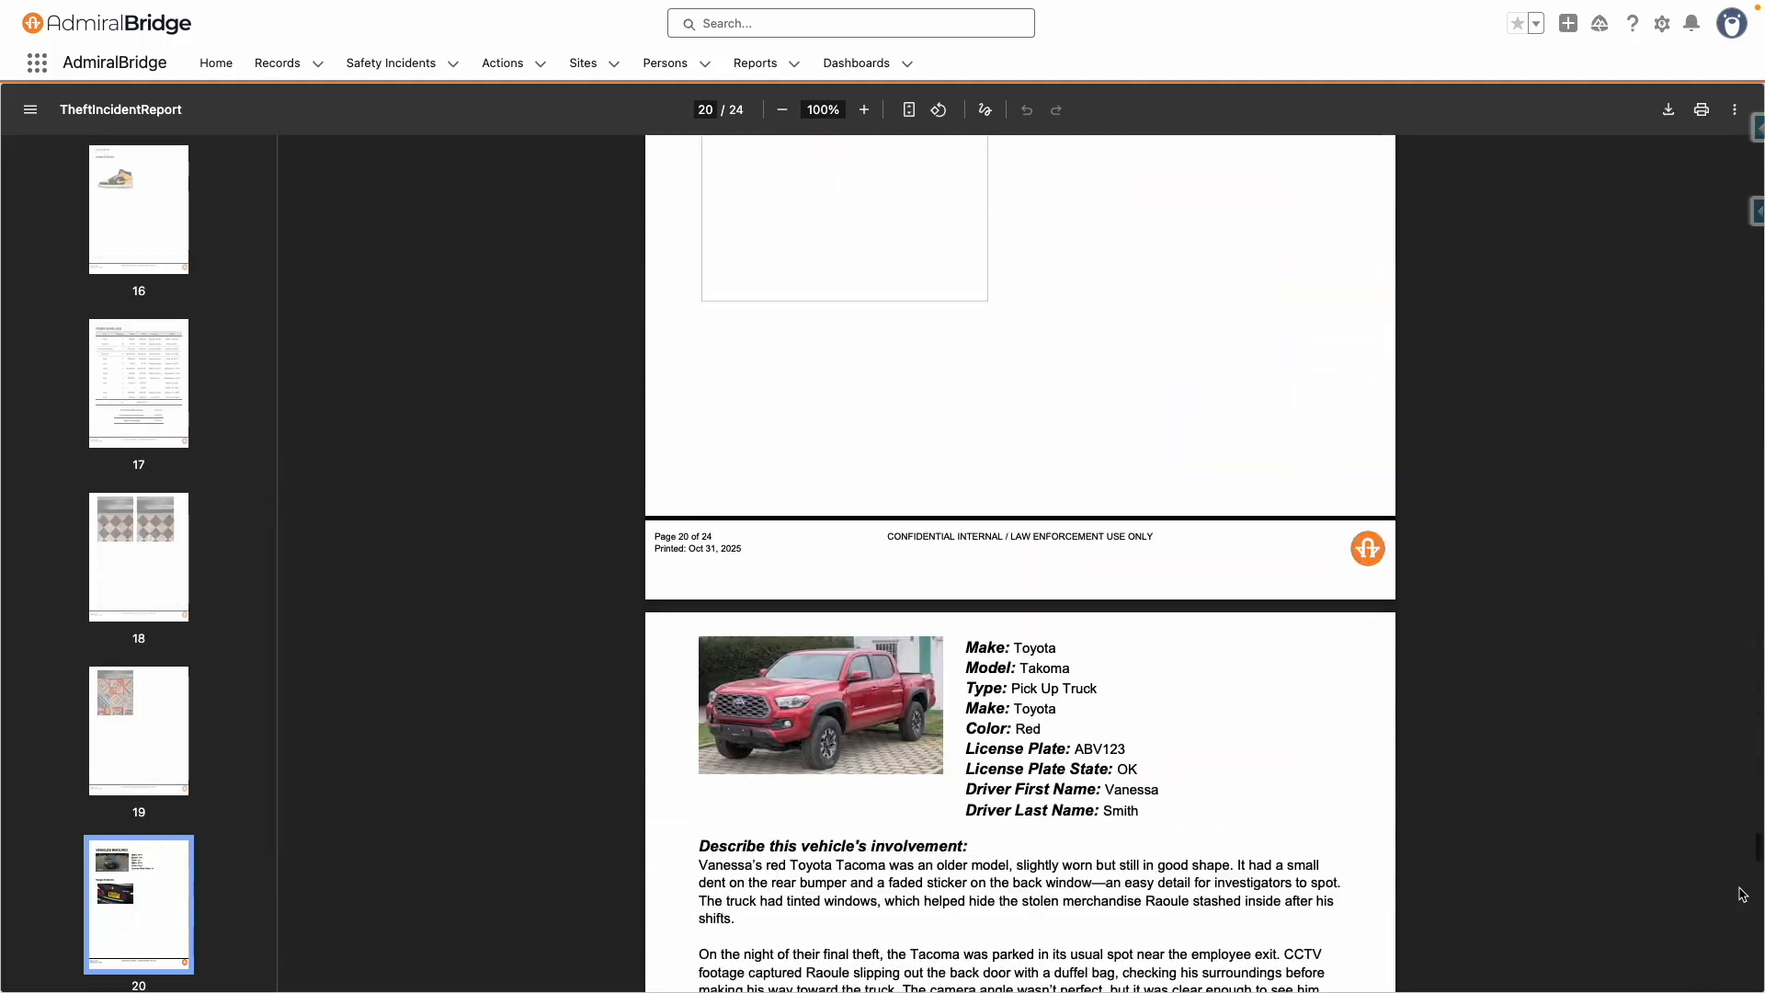